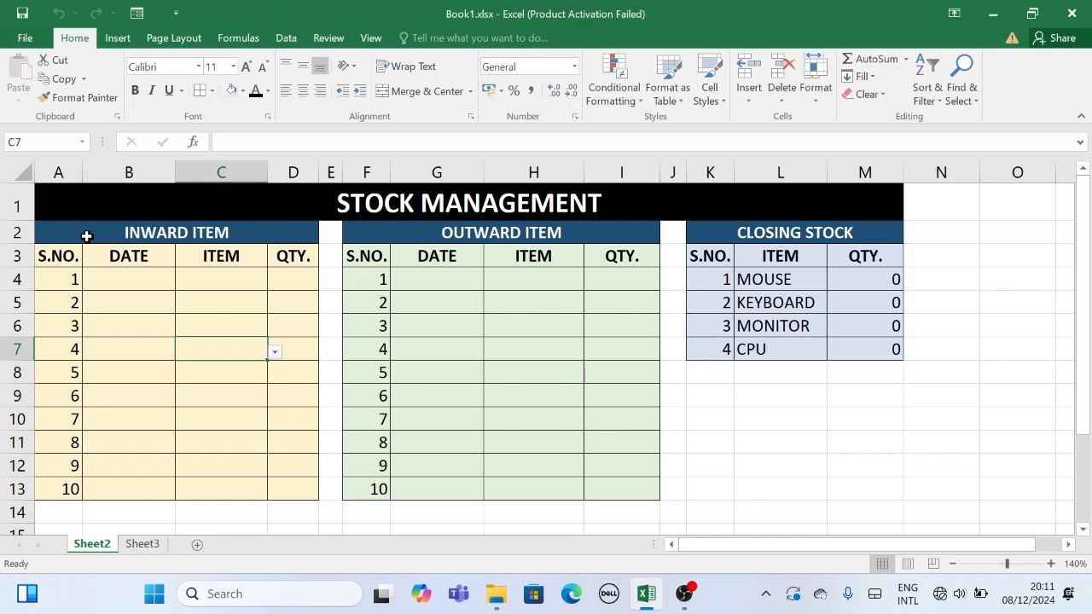
Step: Review the Inward Item, Outward Item and Closing Stock tables on Sheet2, including the closing quantity formulas
left_click_drag(89, 236, 100, 485)
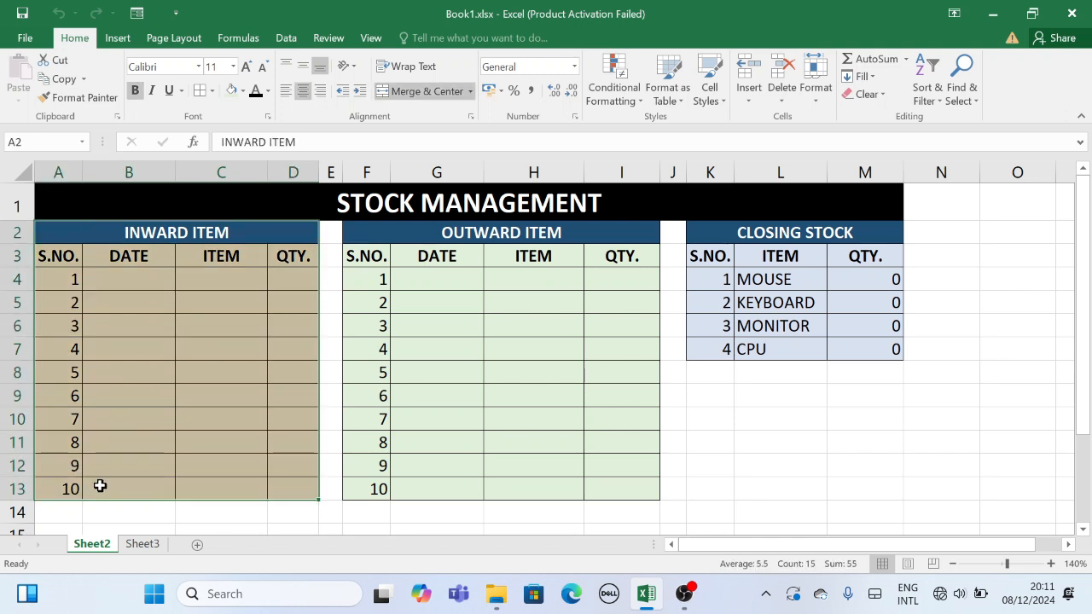
left_click(608, 238)
left_click_drag(608, 237, 605, 484)
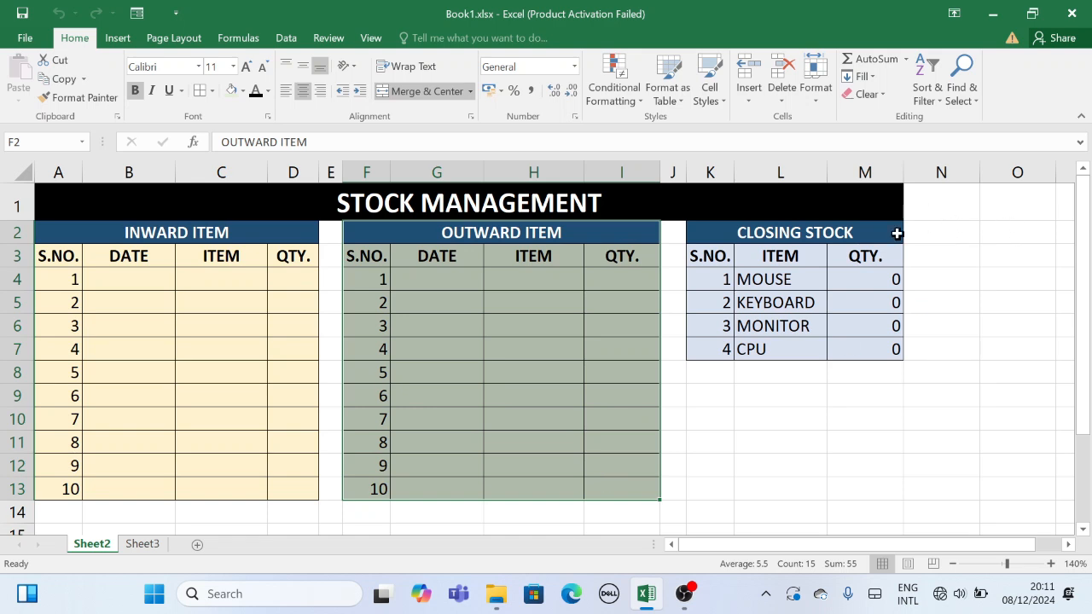
left_click_drag(888, 237, 877, 353)
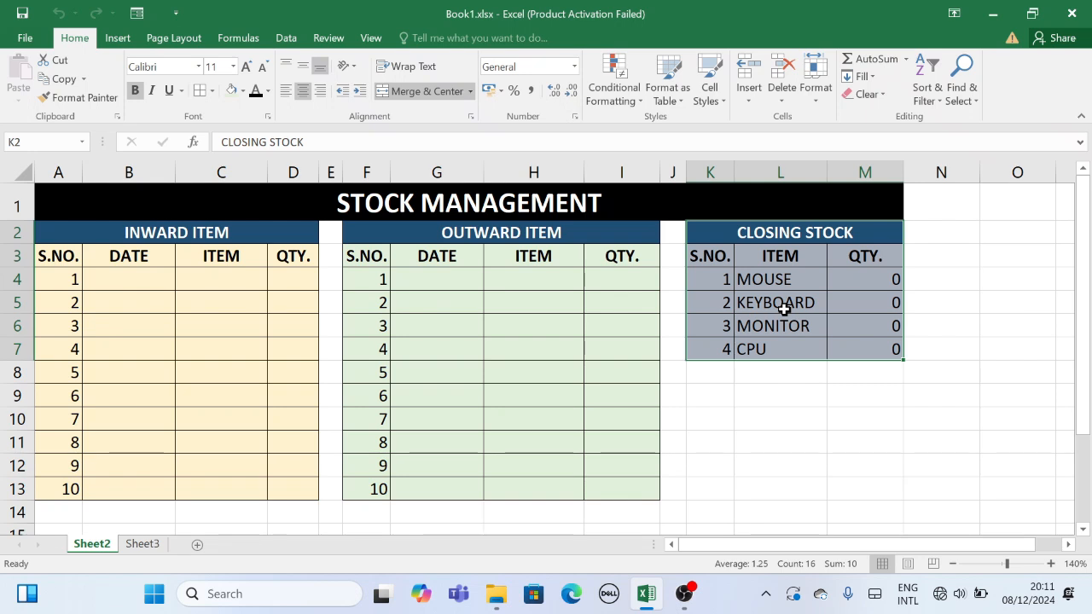
left_click_drag(859, 276, 875, 353)
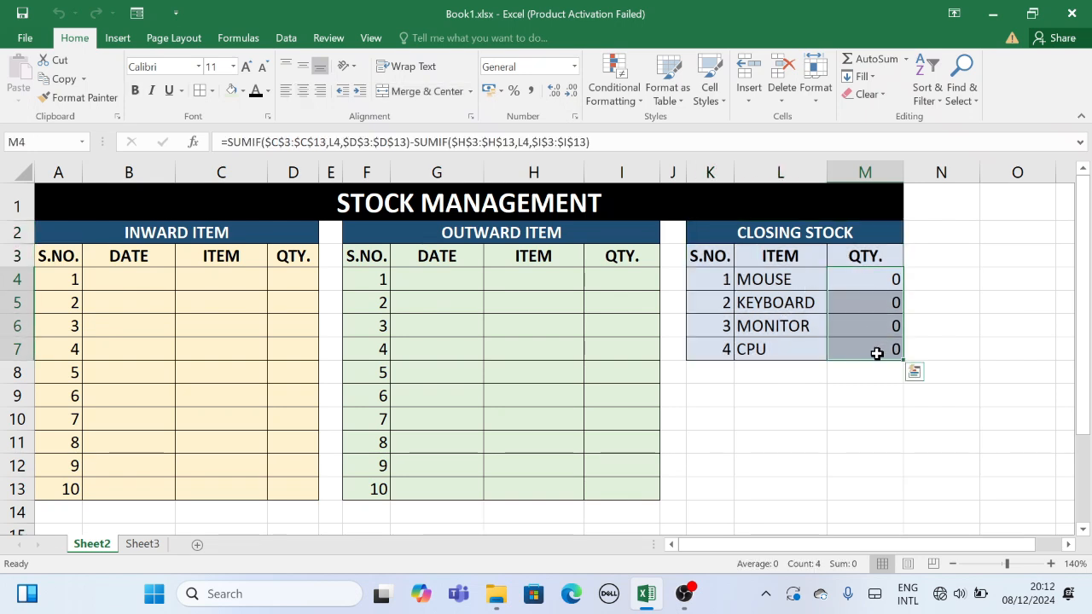
Step: Record the first inward entry with date 01/12/2024, item MOUSE and quantity 100
left_click(145, 280)
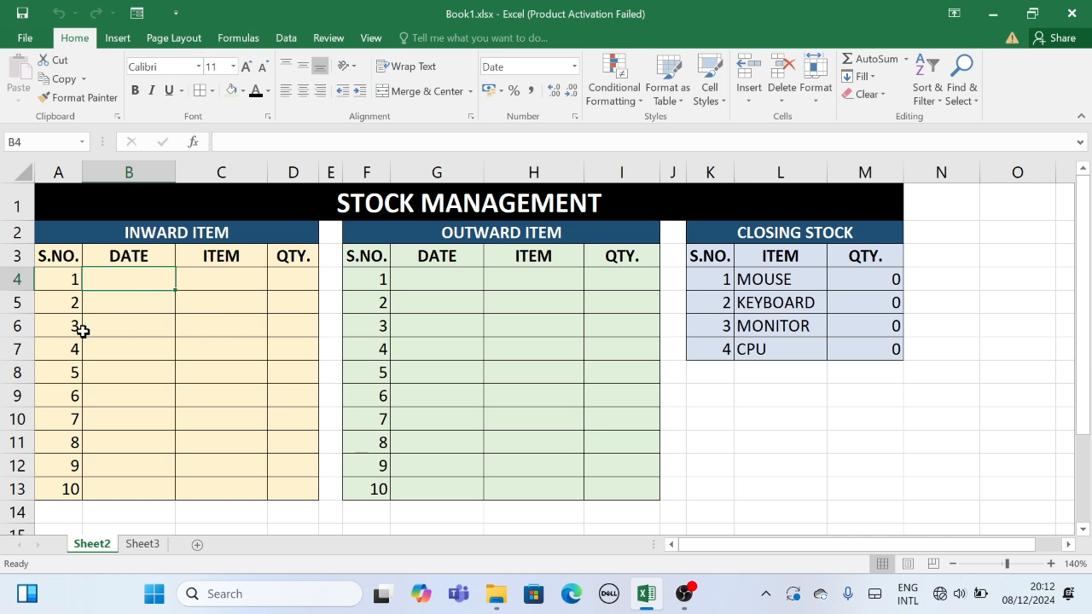
type("1-")
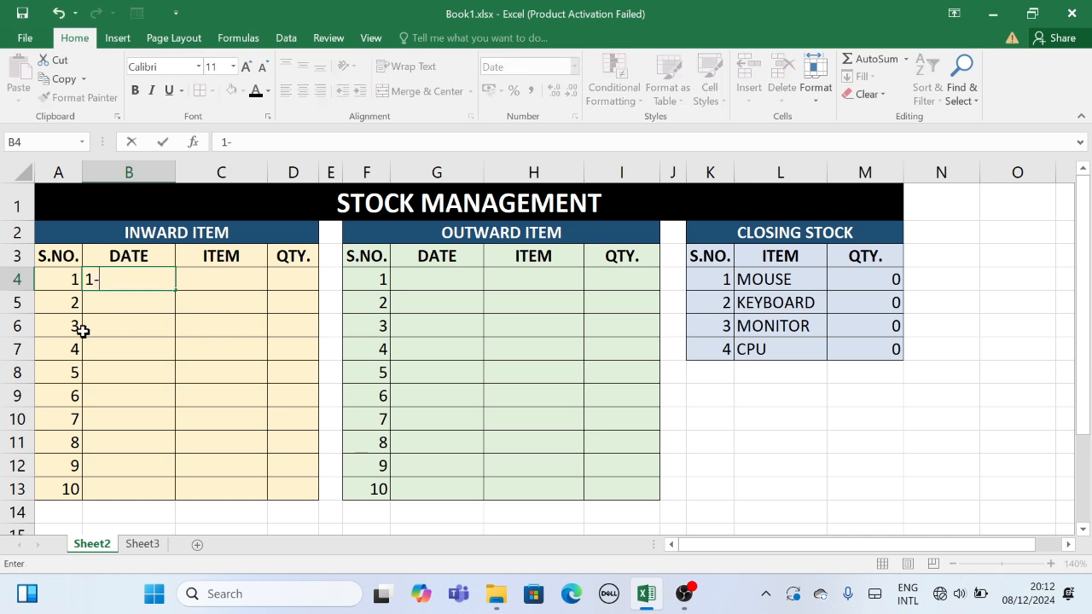
type("12-24")
key("Return")
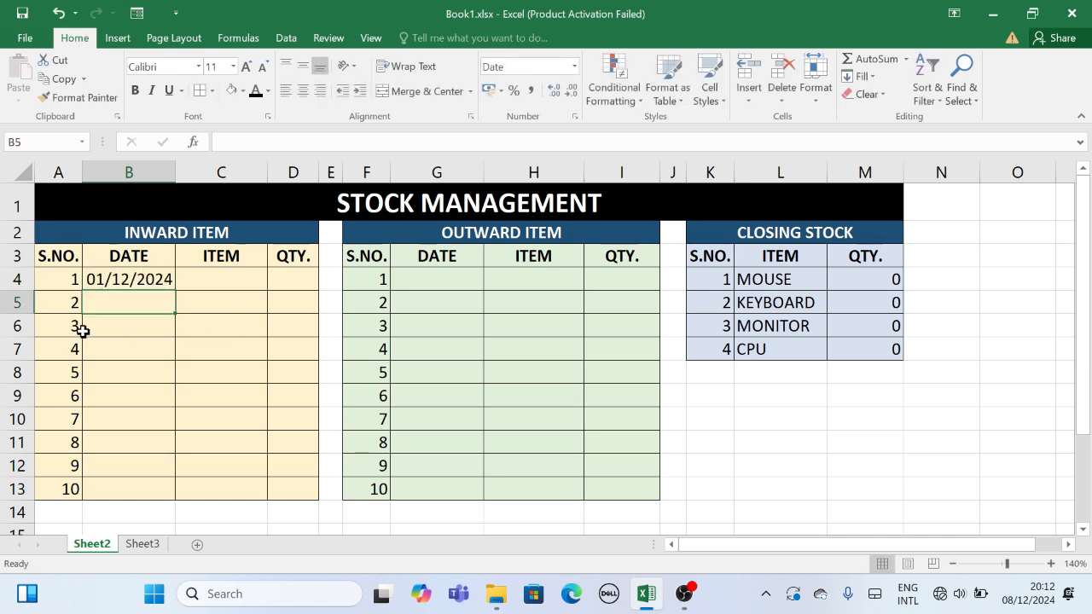
left_click(219, 283)
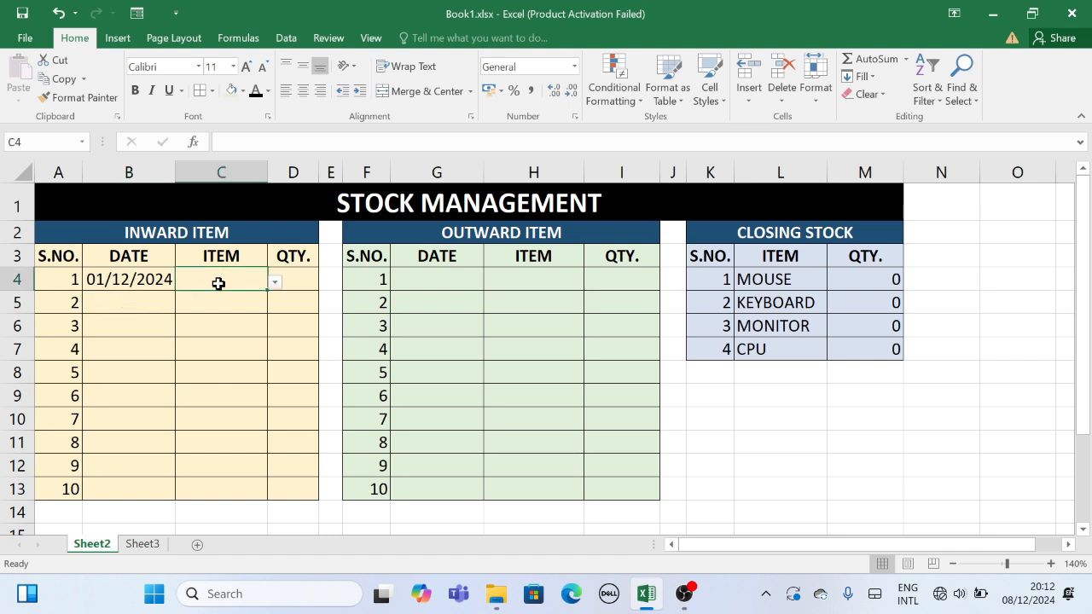
left_click(275, 282)
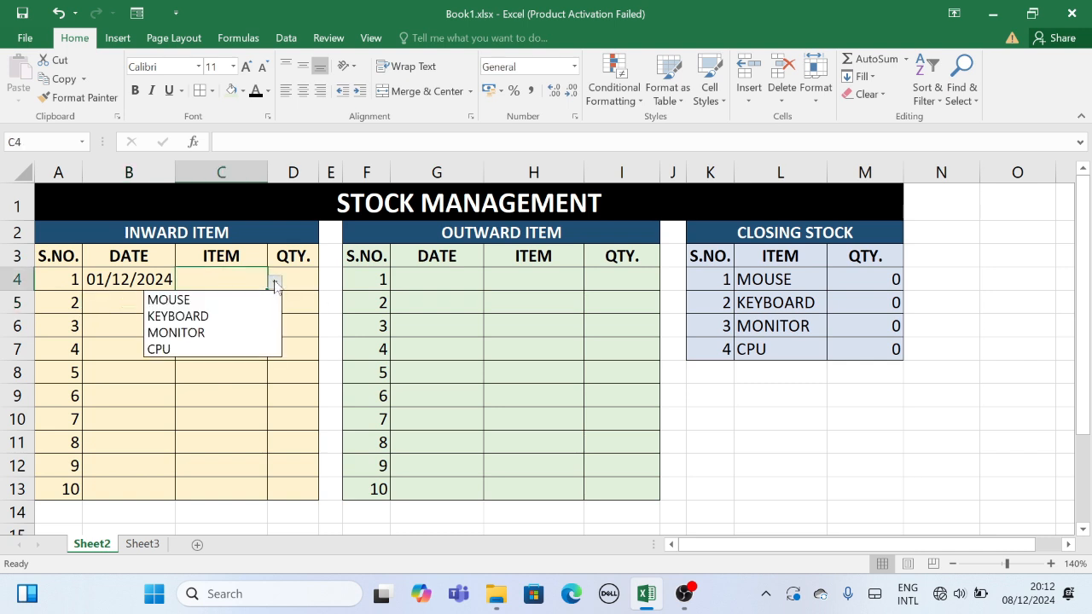
left_click(206, 305)
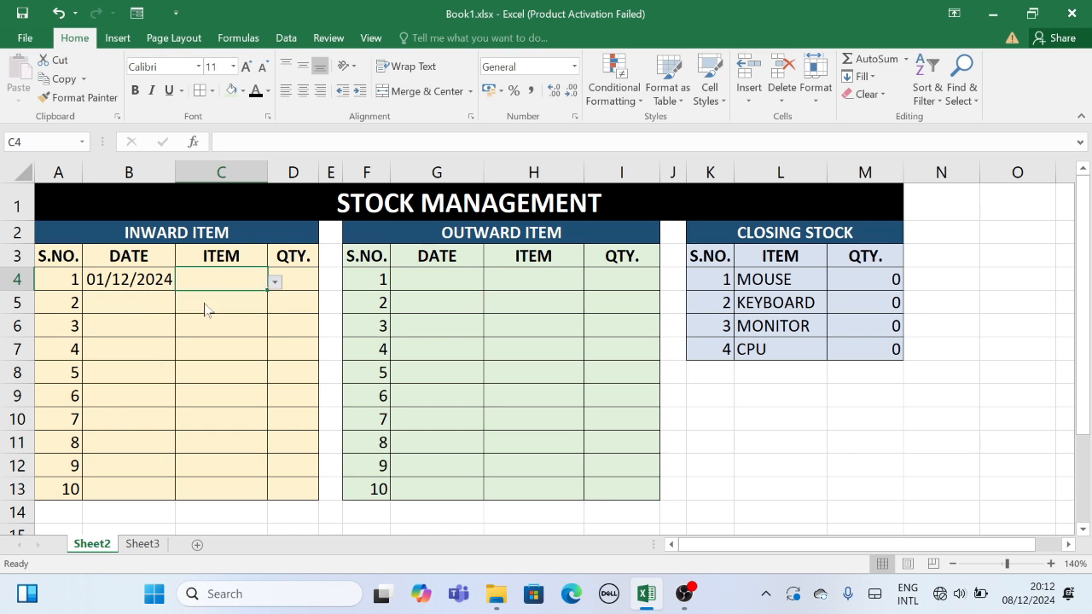
left_click(302, 279)
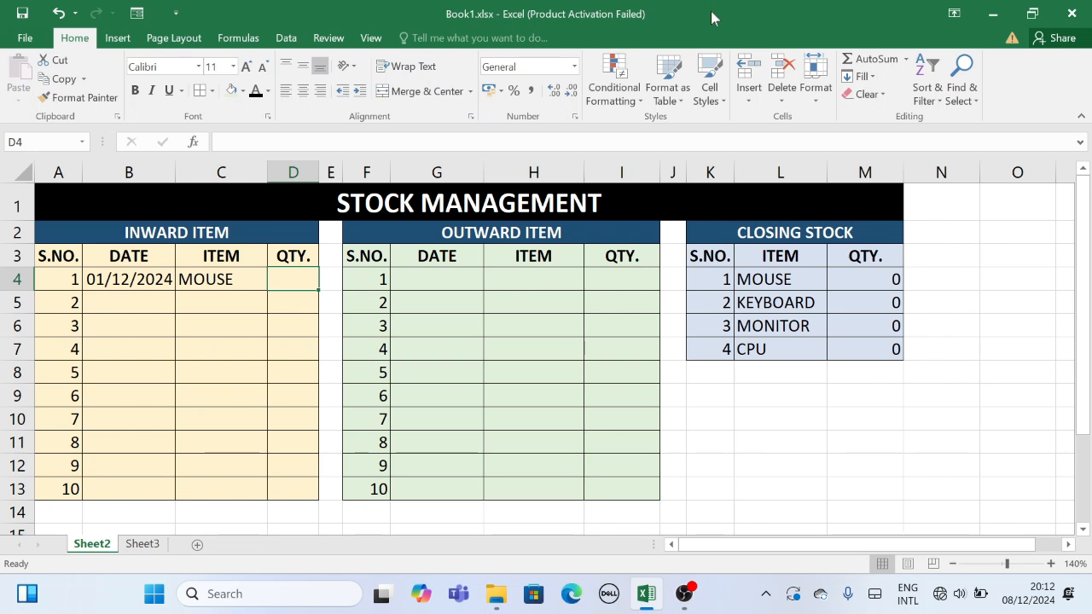
type("100")
key("Return")
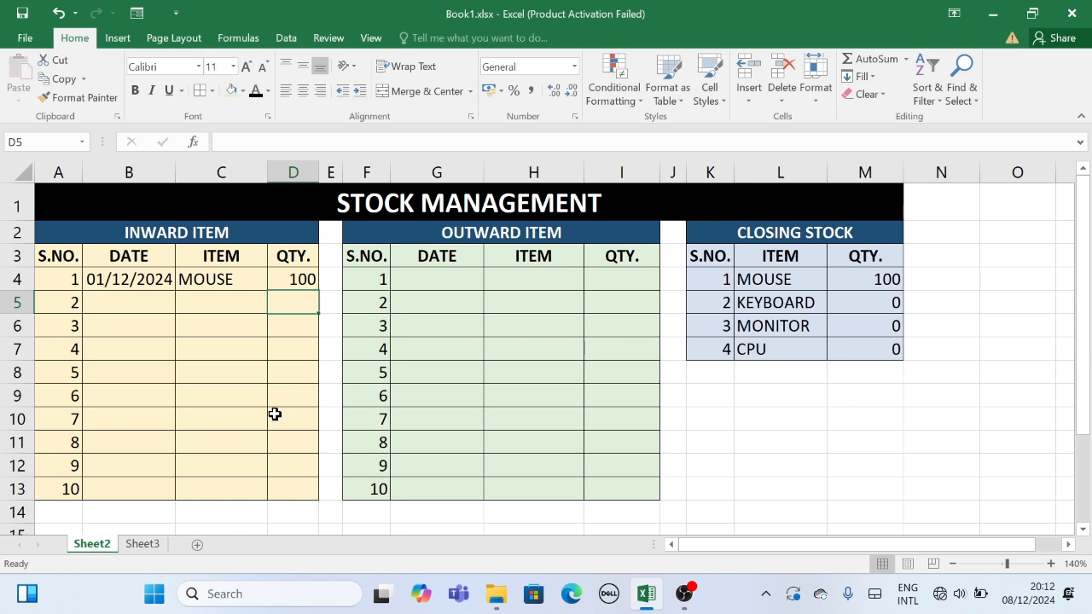
Step: Record the second inward entry with date 02/12/2024, item KEYBOARD and quantity 100
left_click(127, 310)
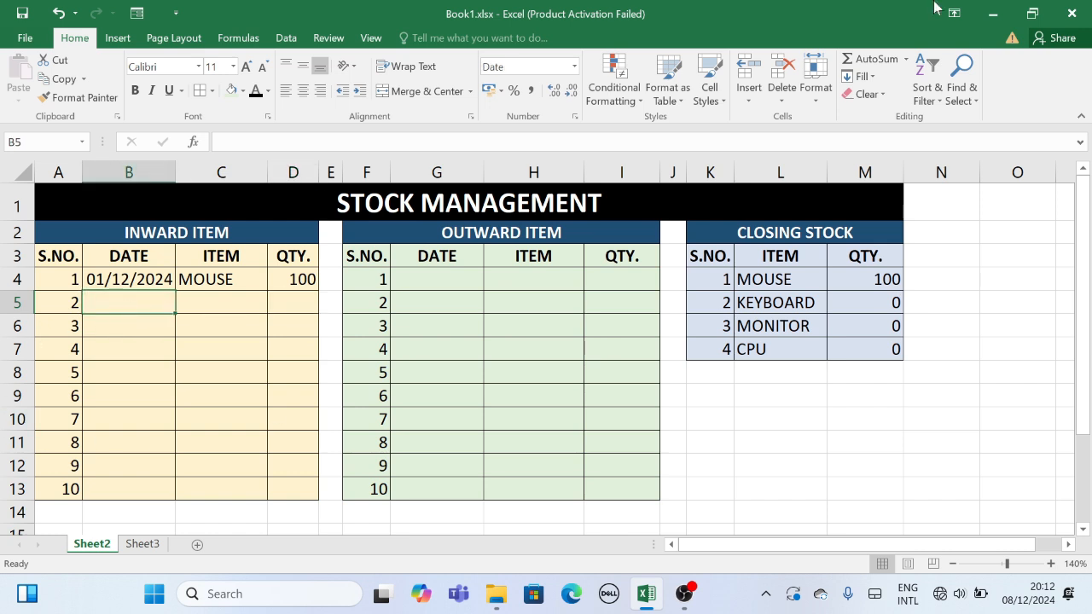
type("2-12-24")
key("Return")
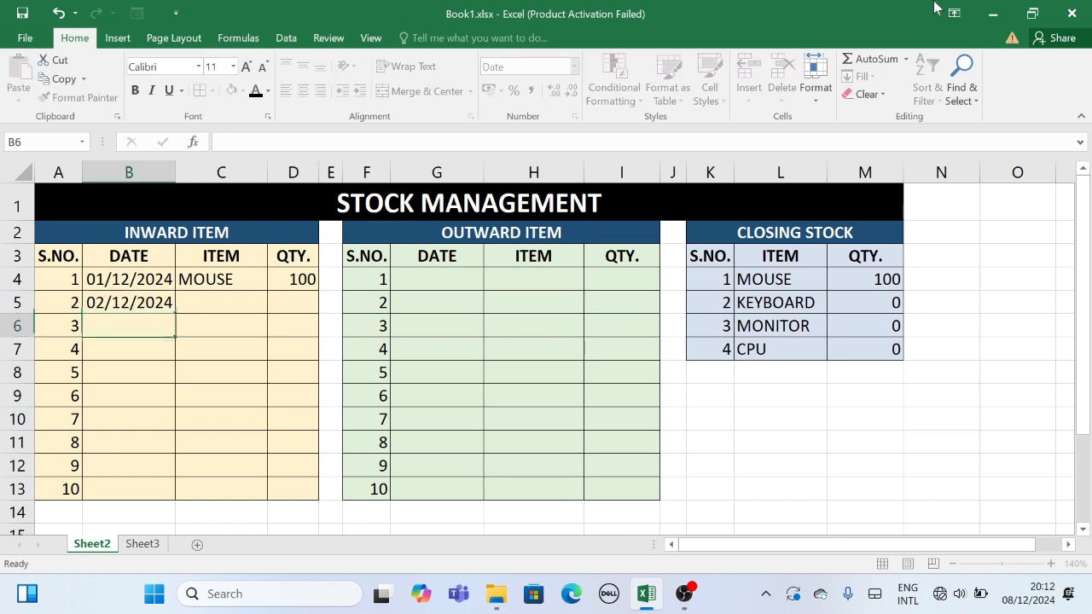
left_click(254, 307)
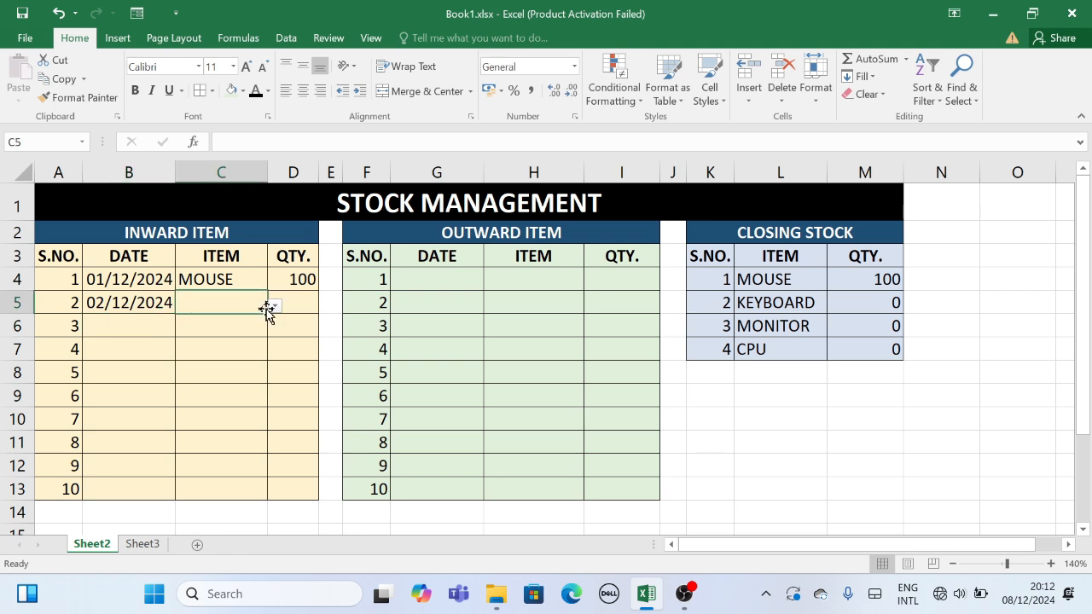
left_click(275, 306)
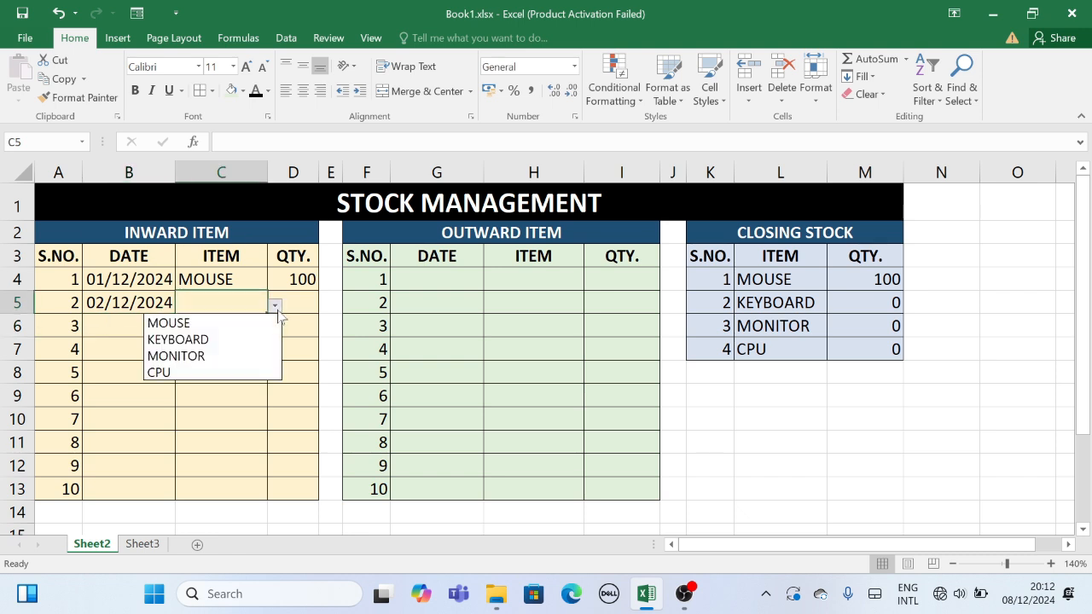
left_click(205, 339)
left_click(290, 308)
type("100")
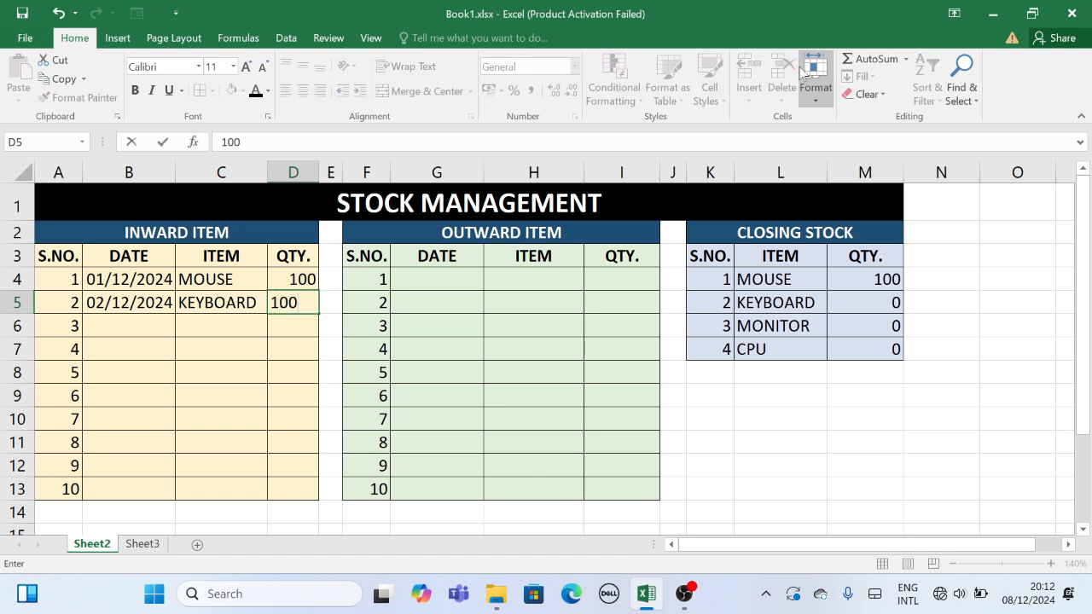
key("Return")
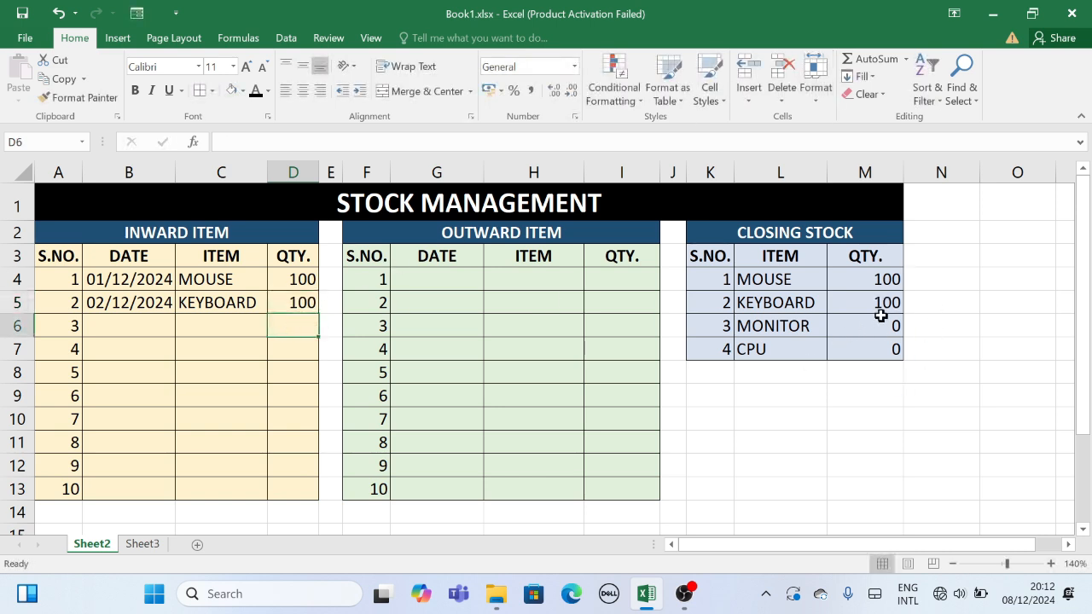
Step: Record the first outward entry with date 05/12/2024, item MOUSE and quantity 25
left_click(431, 280)
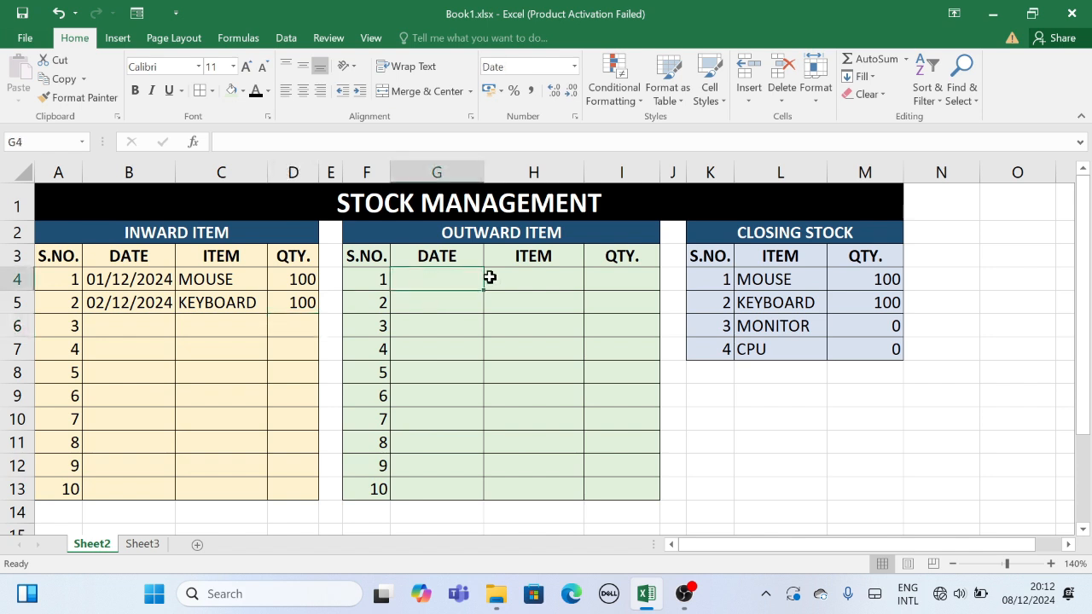
type("5-12")
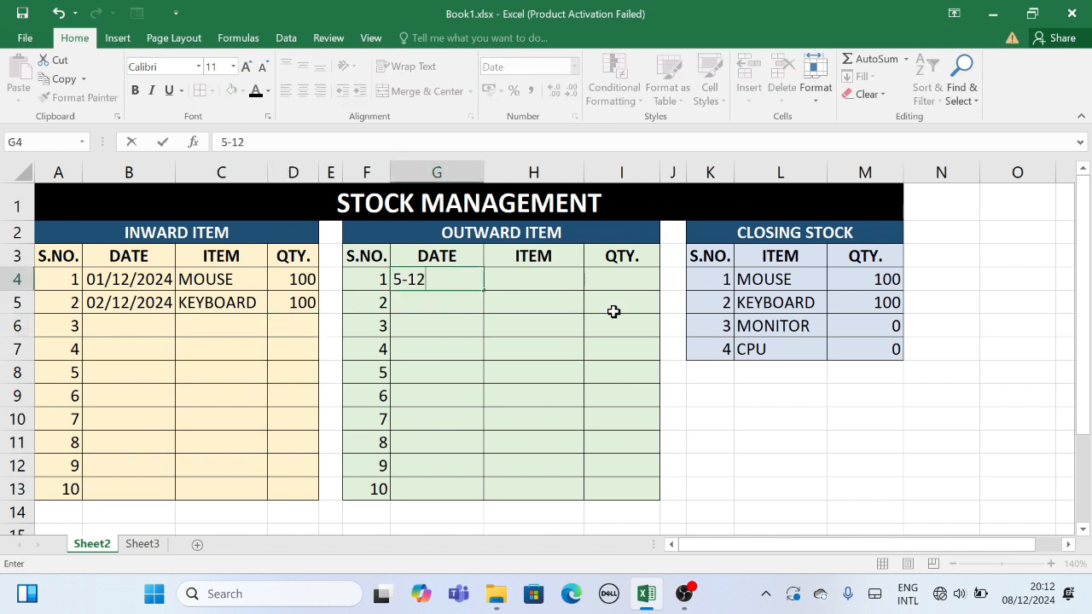
type("-24")
key("Return")
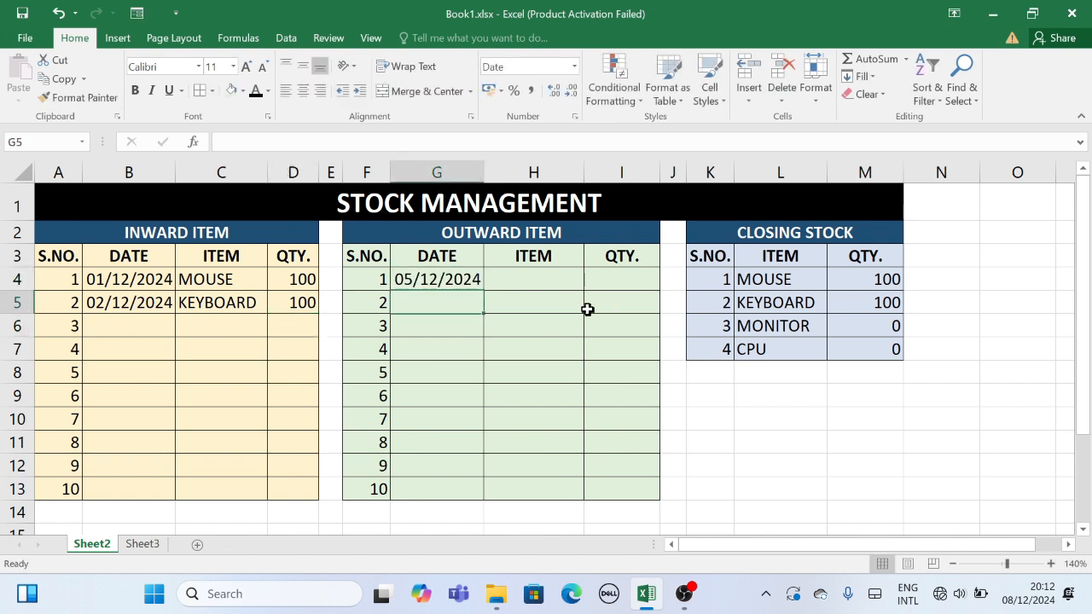
left_click(559, 281)
left_click(589, 291)
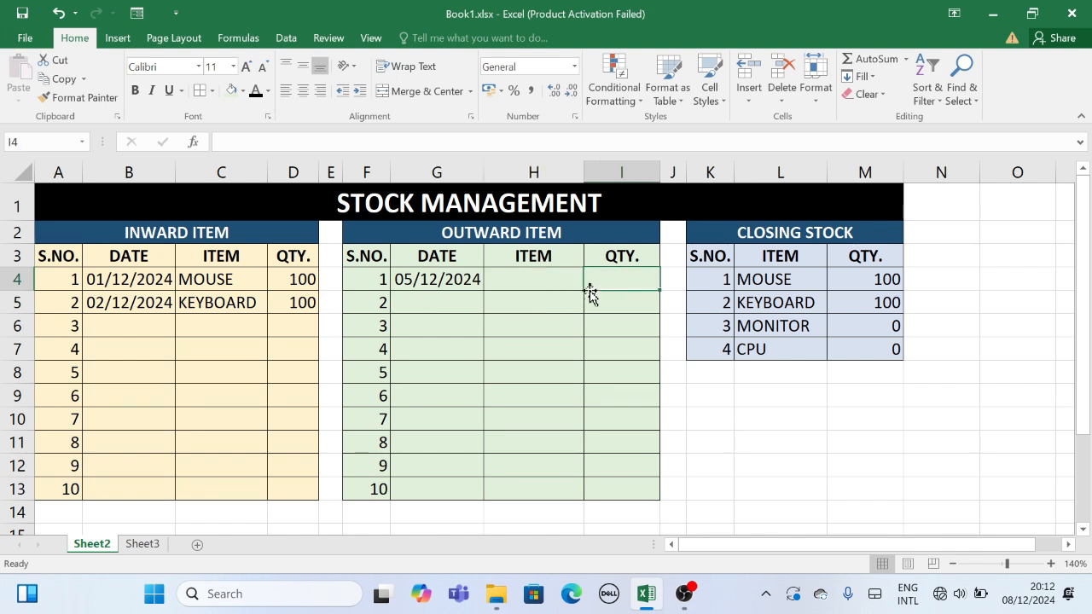
left_click(566, 283)
left_click(591, 282)
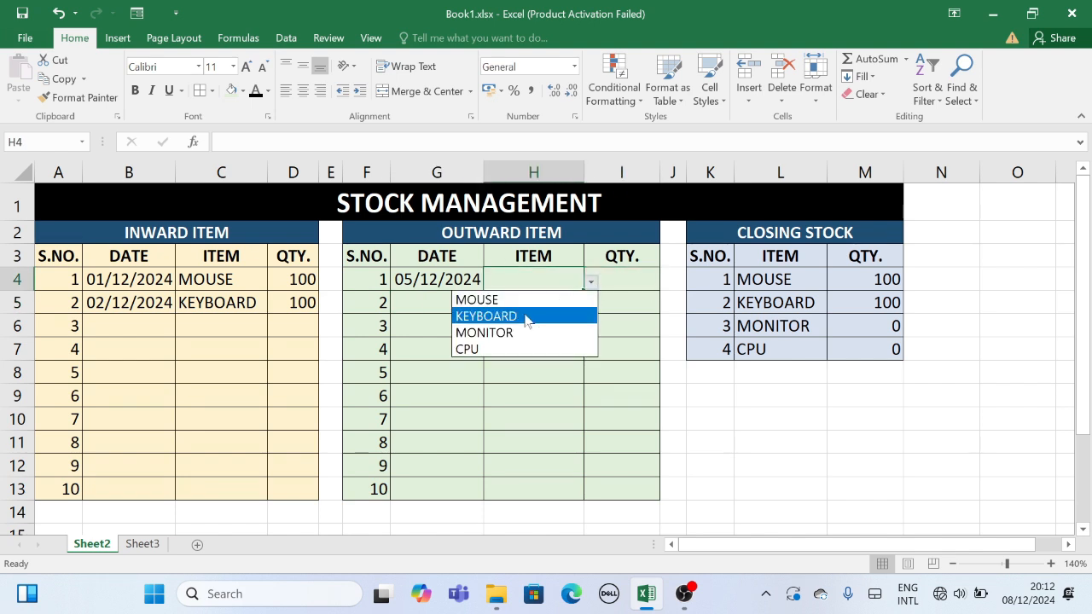
left_click(522, 299)
left_click(577, 293)
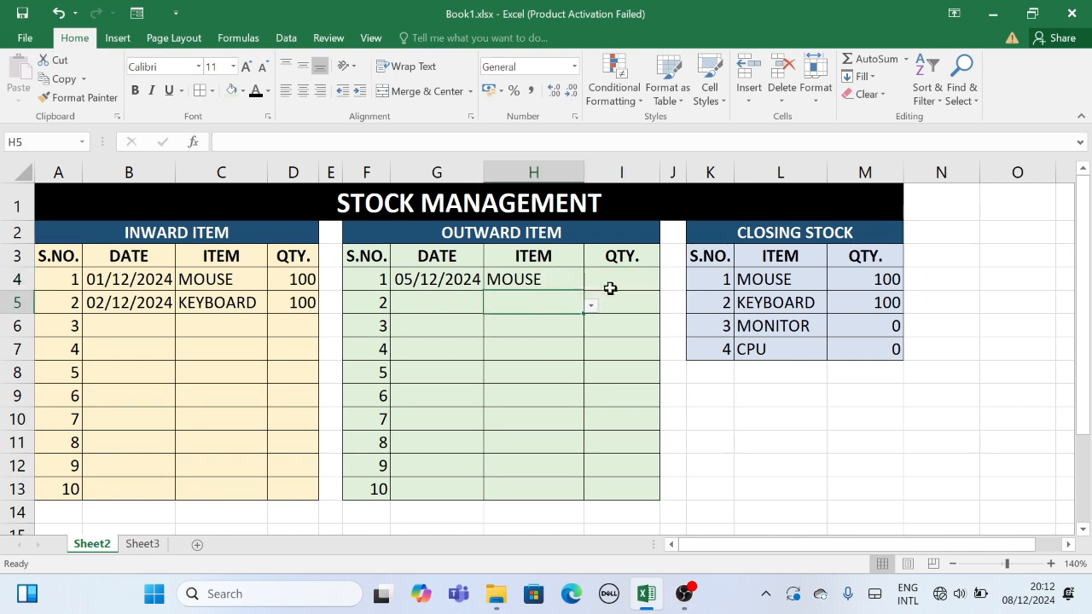
left_click(611, 285)
type("25")
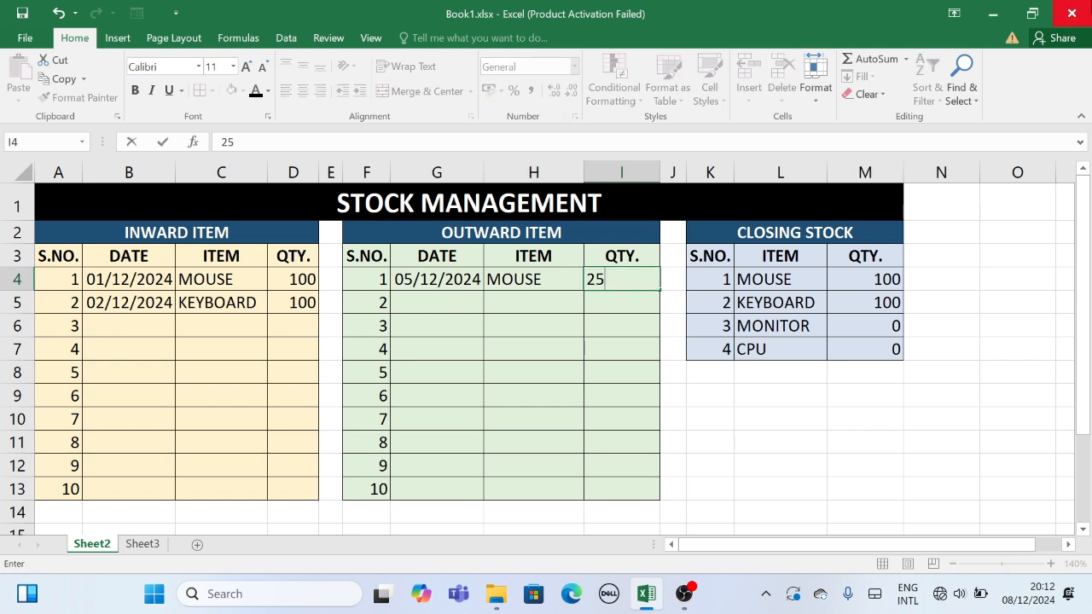
key("Return")
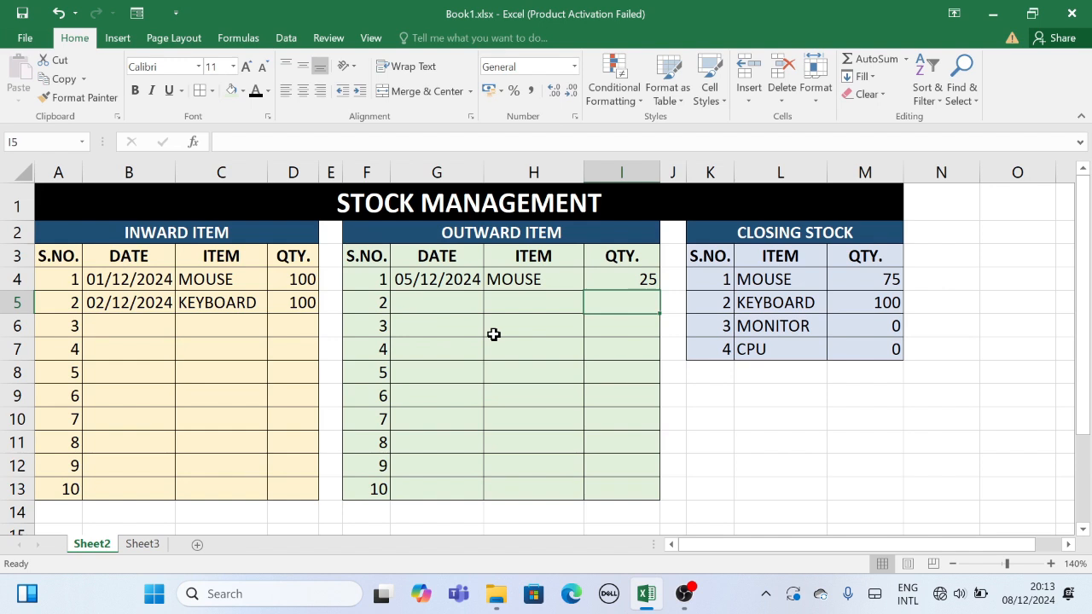
left_click(459, 368)
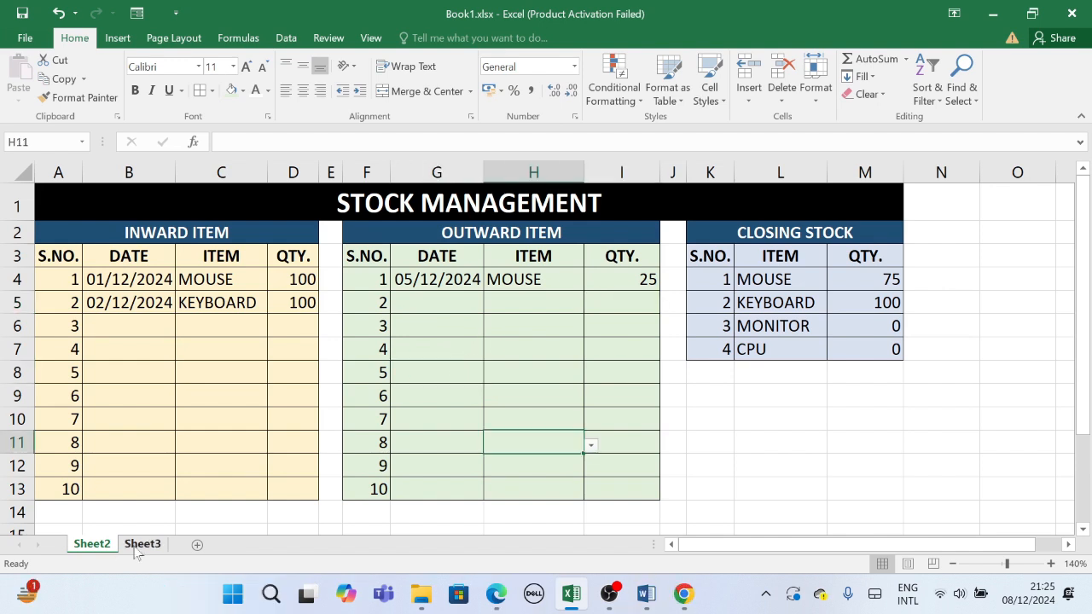
Step: Merge and center cells A1:M1 on the empty Sheet3
left_click(142, 543)
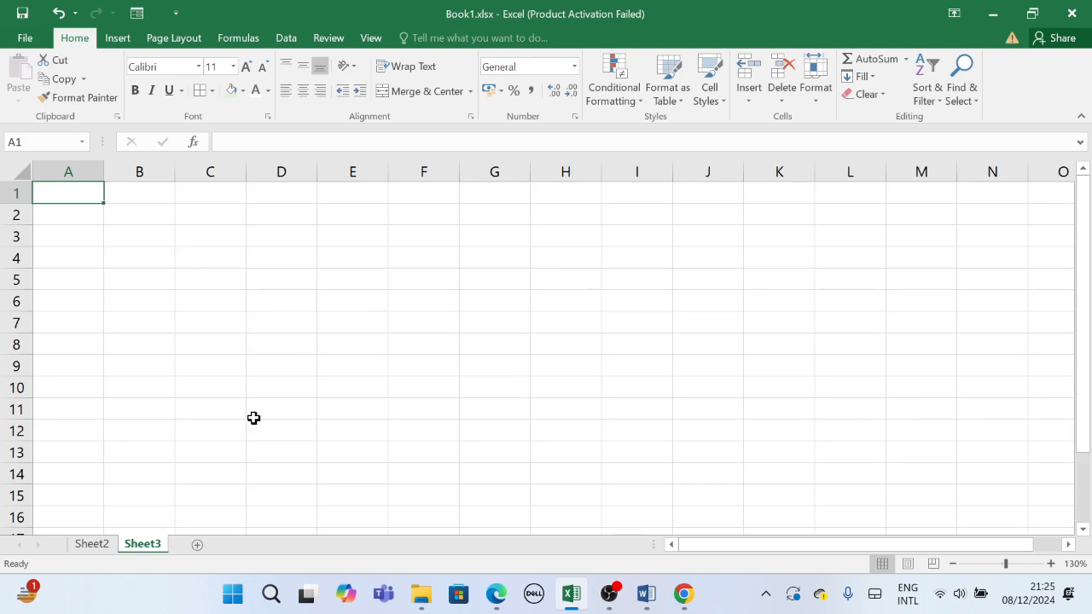
left_click(300, 325)
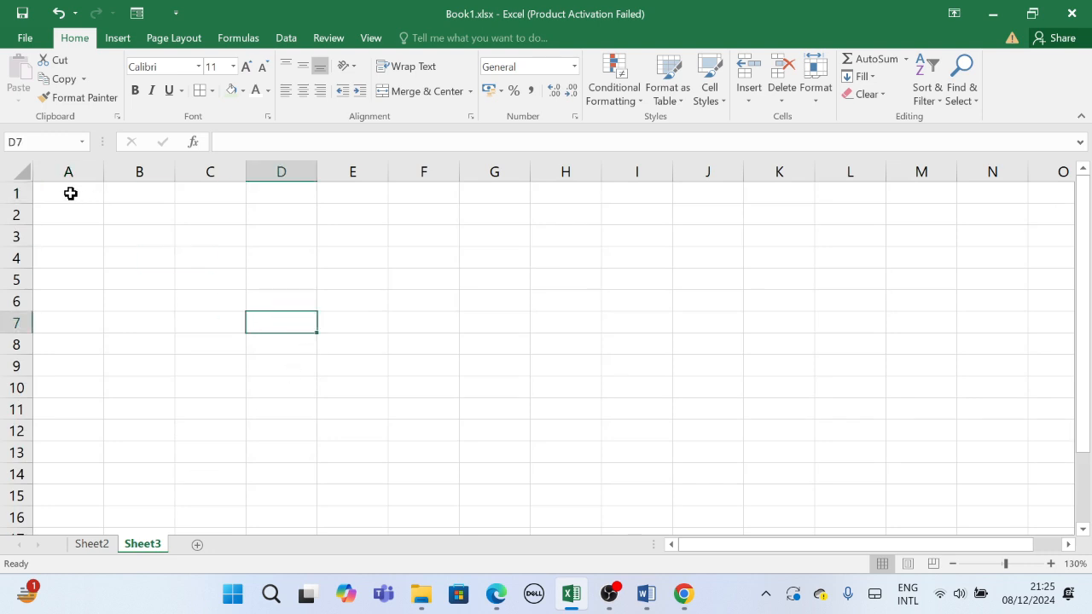
left_click_drag(70, 194, 942, 195)
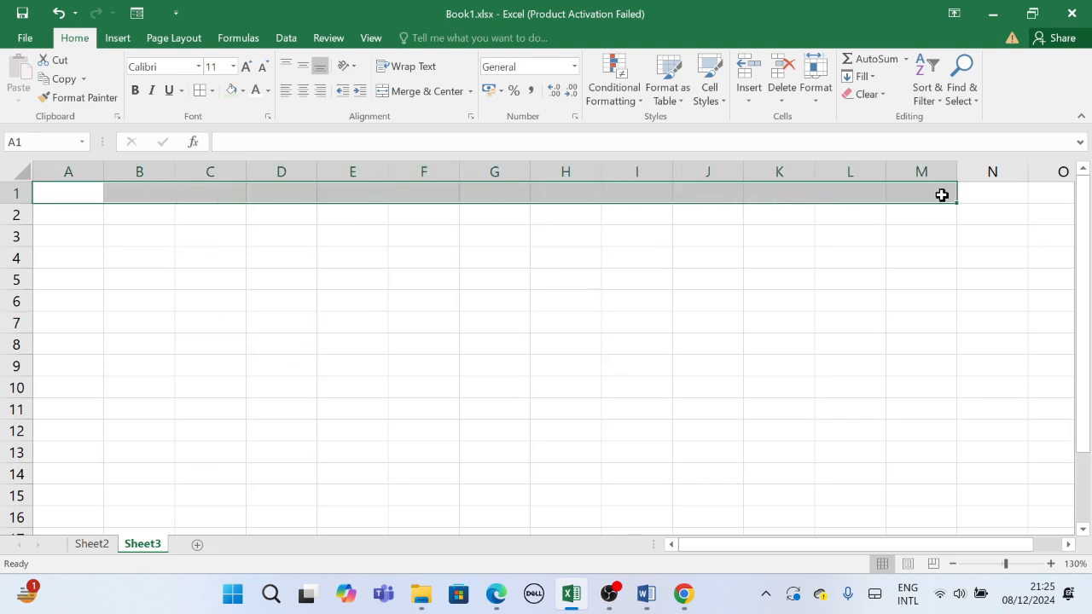
left_click(425, 91)
left_click(467, 236)
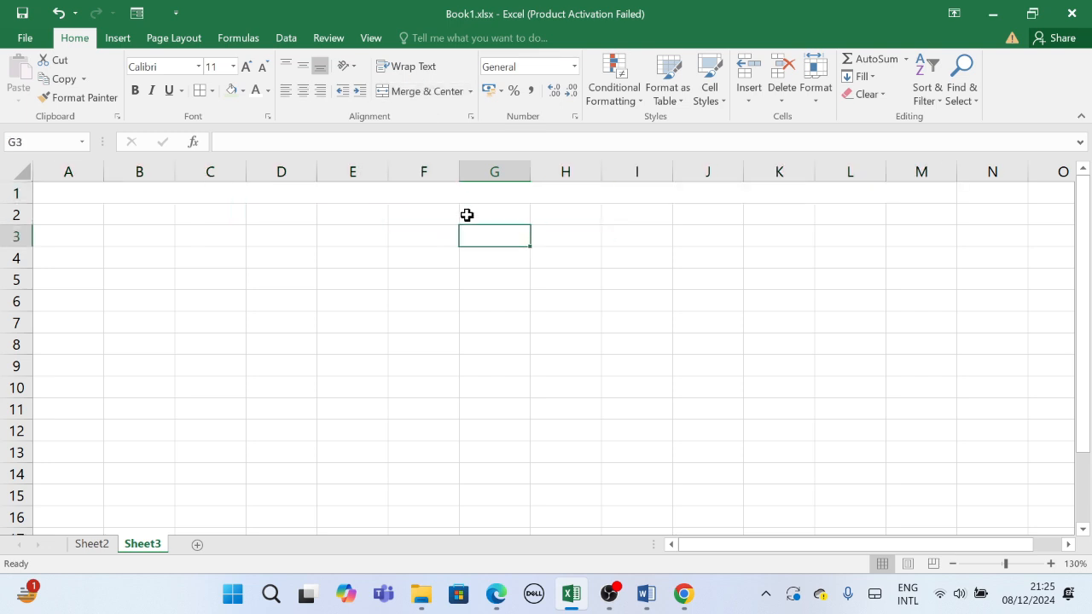
Step: Enter the title STOCK MANAGEMENT in the merged first row and make it bold
left_click(468, 196)
type("S")
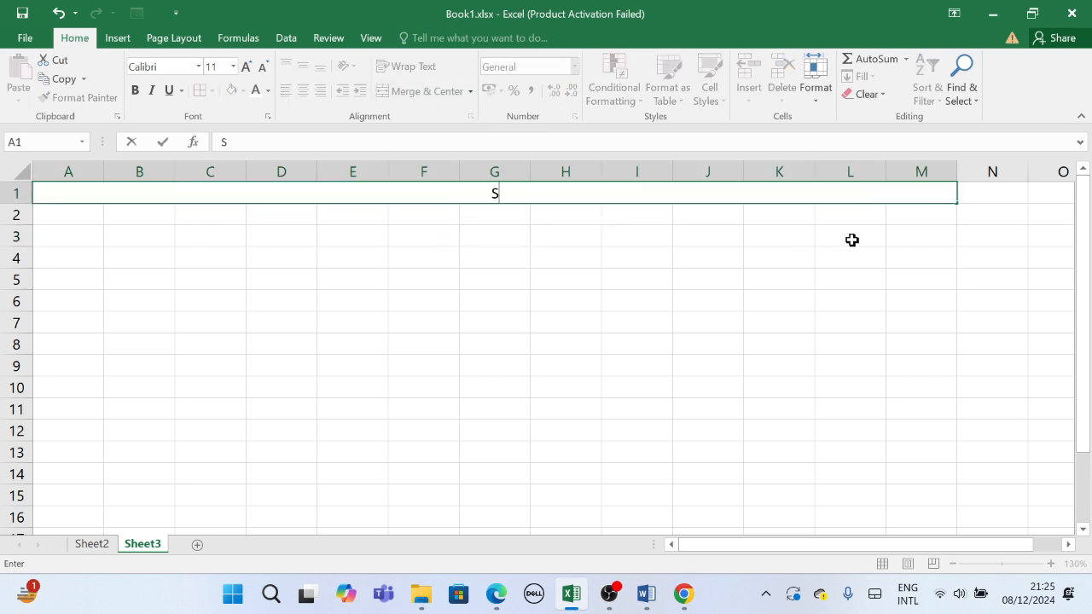
type("TOCK MANAGEMENT")
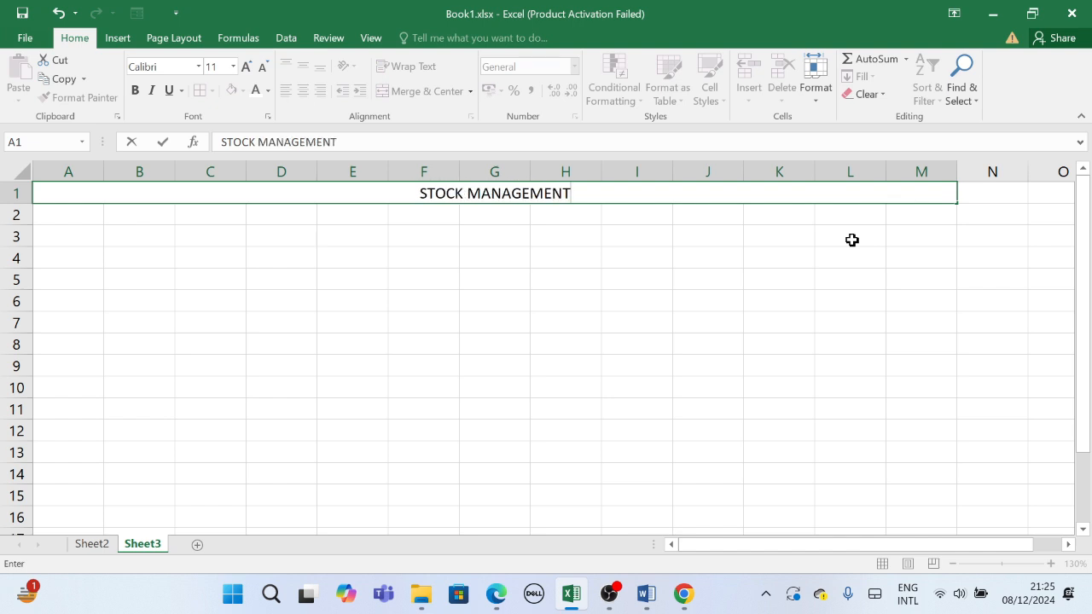
key("Return")
left_click(779, 194)
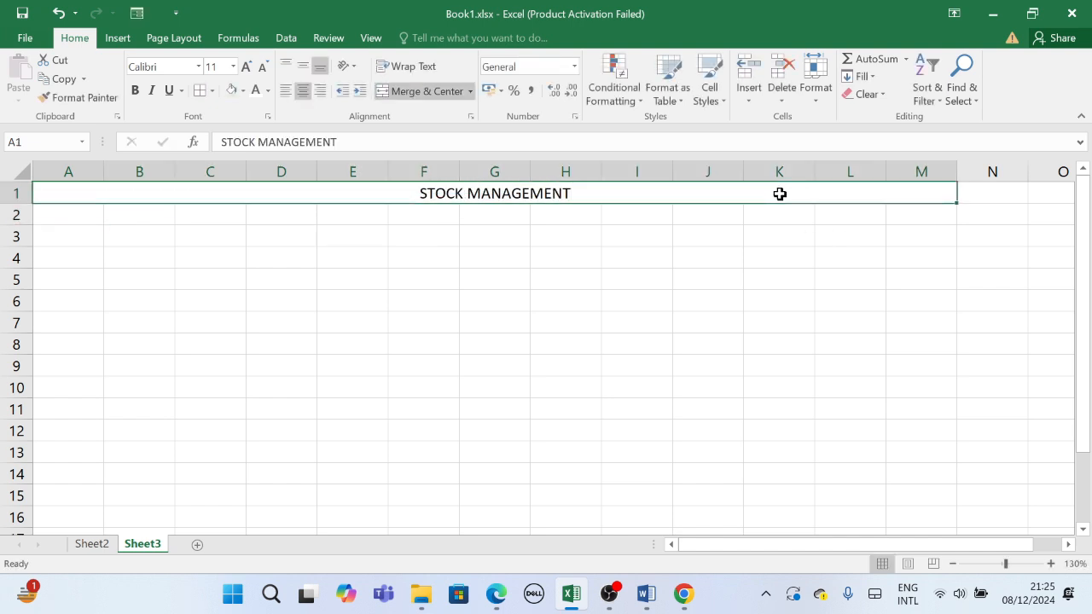
left_click(134, 91)
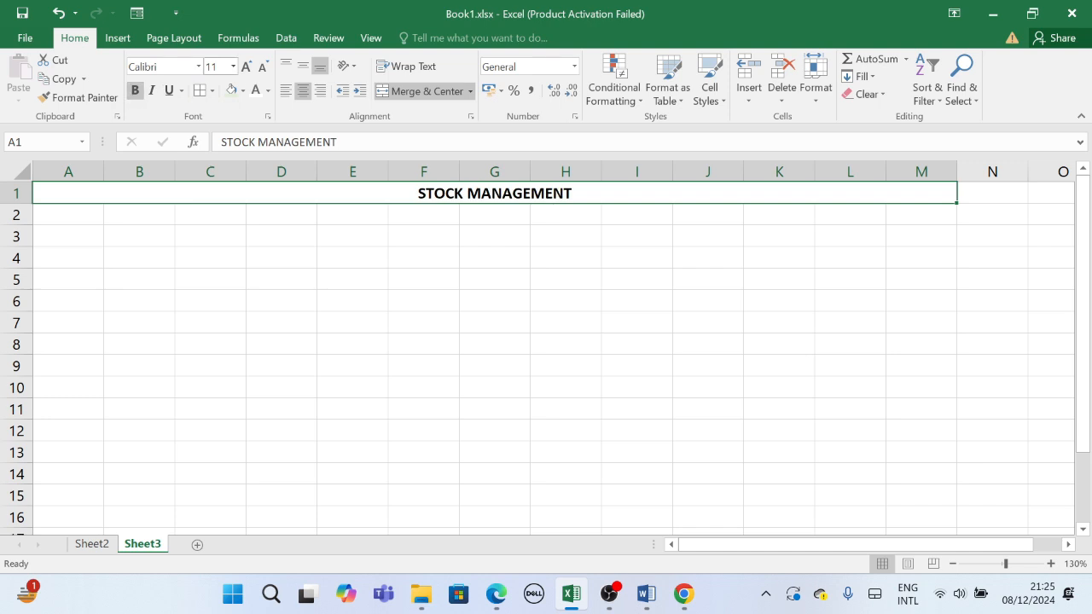
Step: Set the STOCK MANAGEMENT title to font size 18 and give it a black fill with white text
left_click(246, 67)
left_click(246, 67)
left_click(246, 66)
left_click(246, 67)
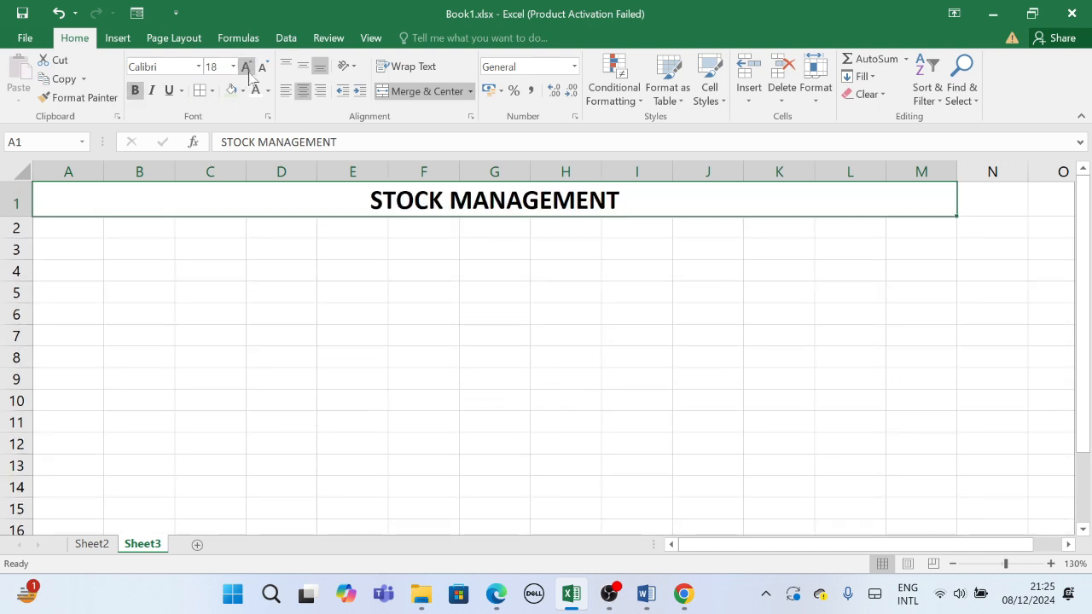
left_click(243, 90)
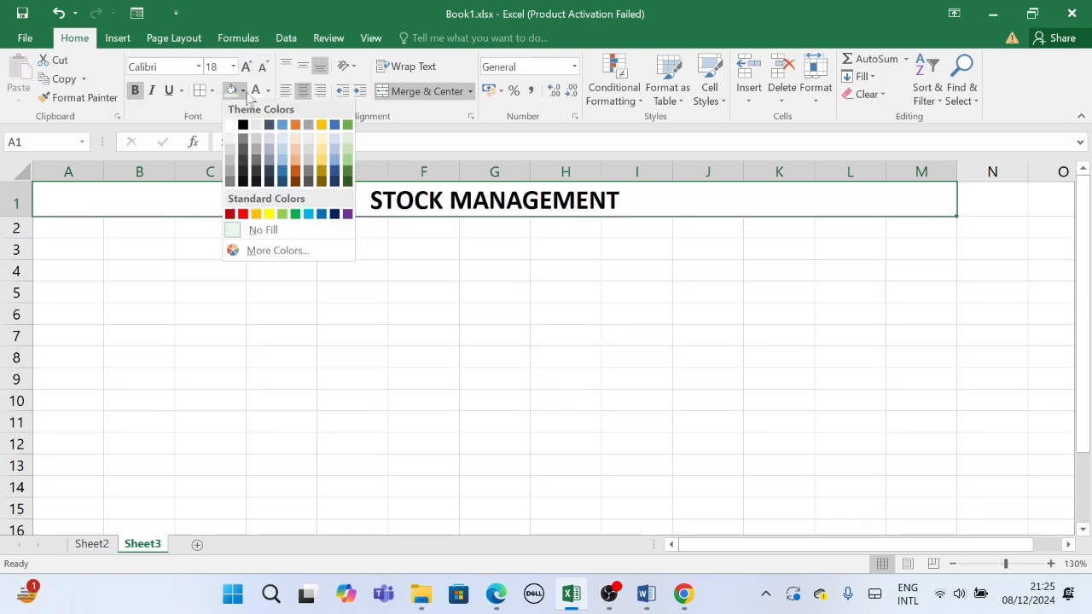
left_click(243, 127)
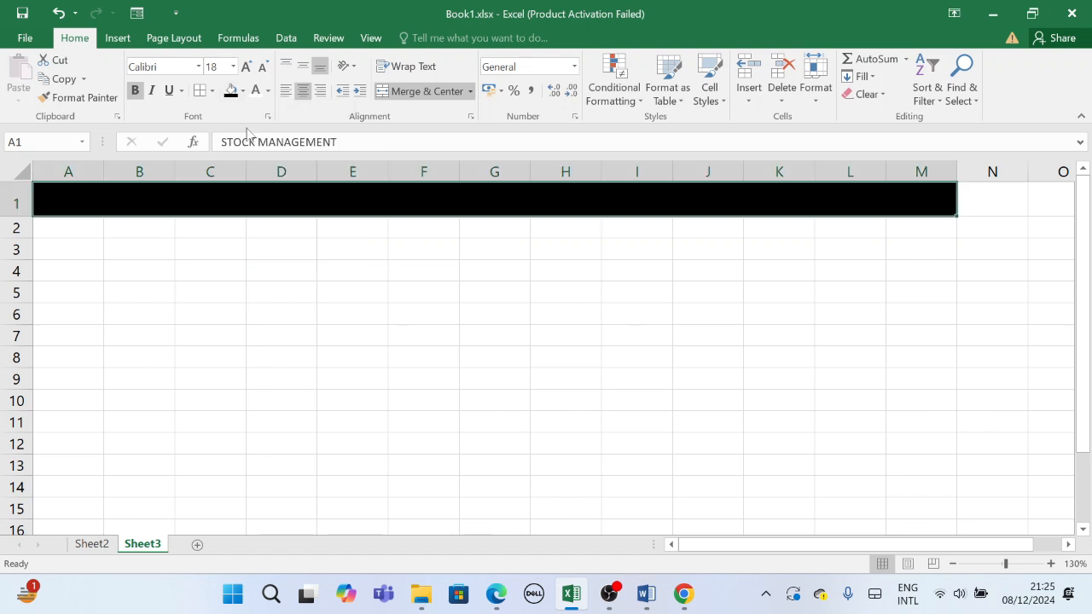
left_click(268, 92)
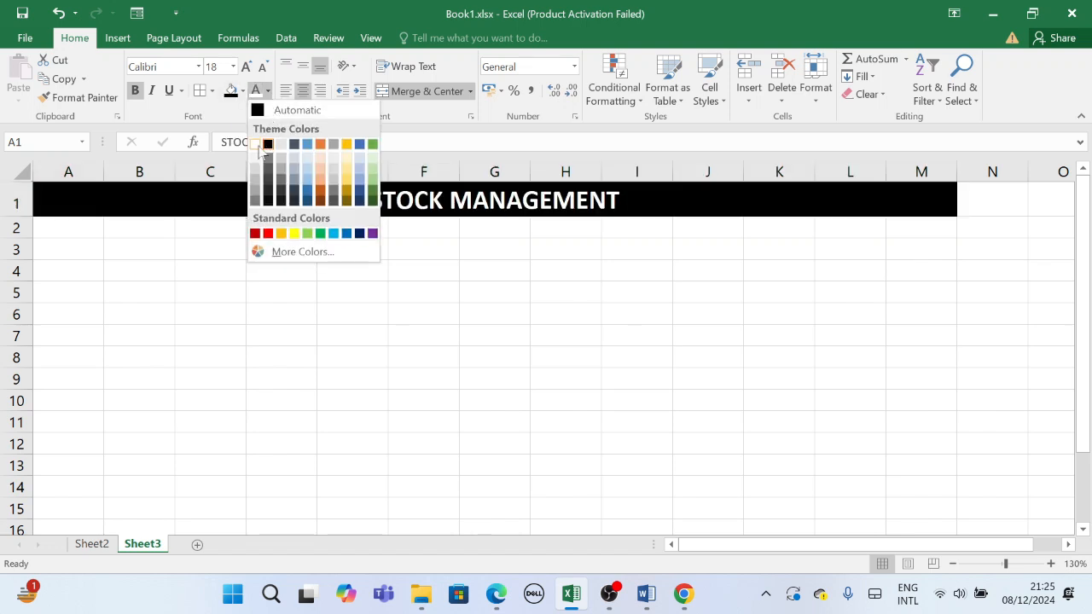
left_click(262, 142)
Step: Merge and center cells A2:D2 and enter the heading INWARD ITEM
left_click_drag(74, 229, 280, 227)
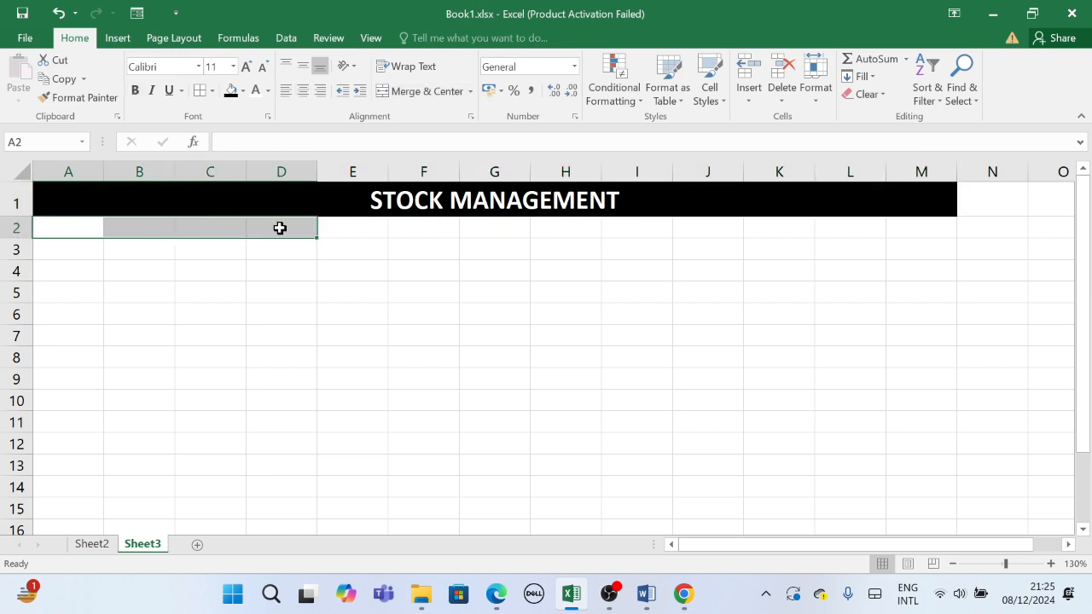
left_click(442, 96)
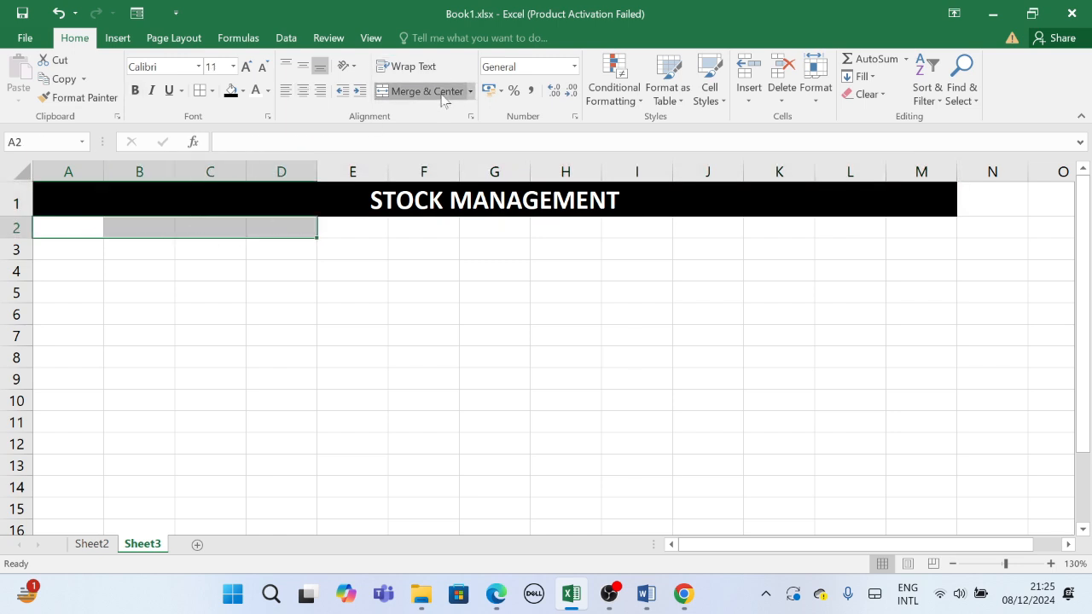
type("INWARD ITEM")
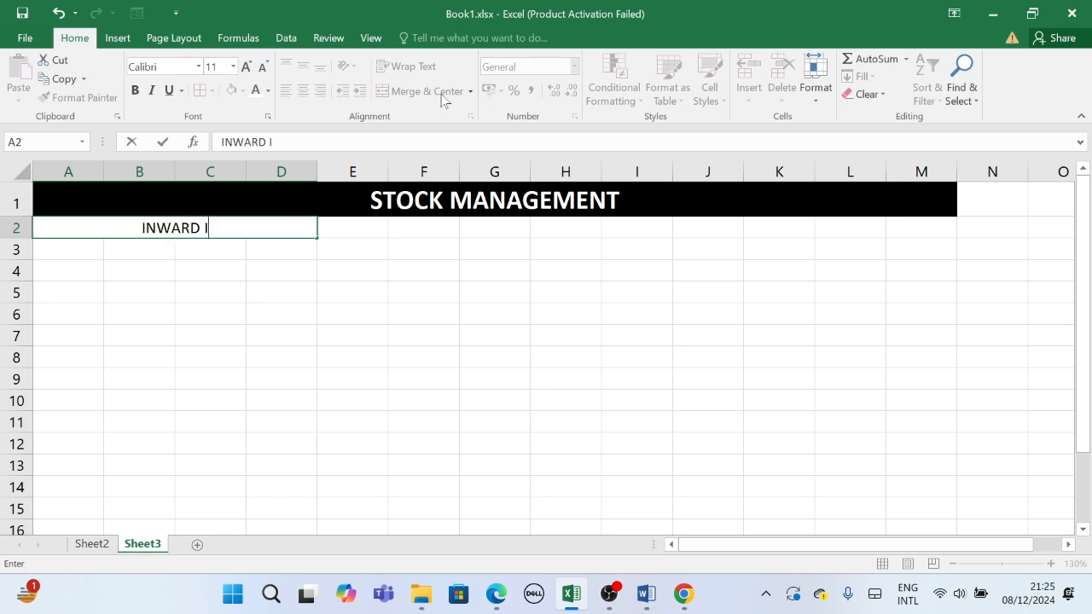
key("Return")
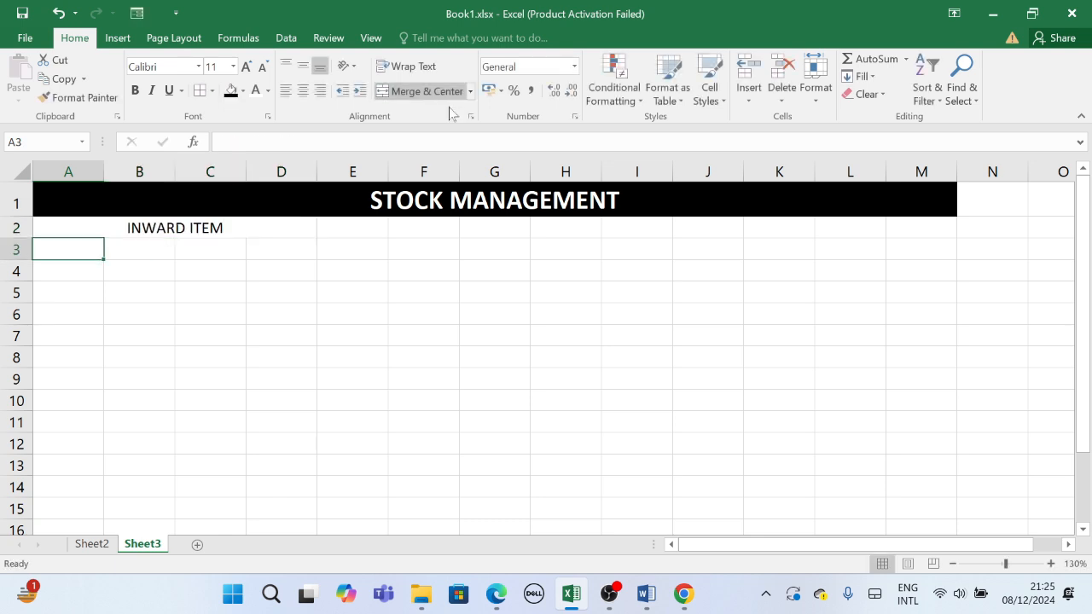
Step: Merge and center cells F2:I2 and enter the heading OUTWARD ITEM
left_click(335, 231)
left_click_drag(406, 221, 620, 230)
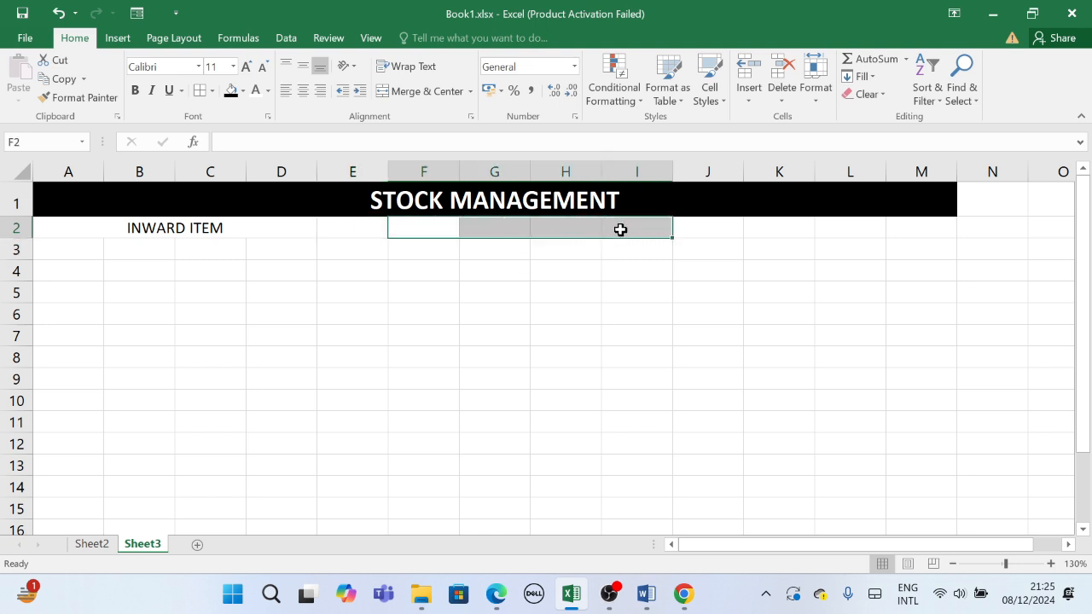
left_click(452, 91)
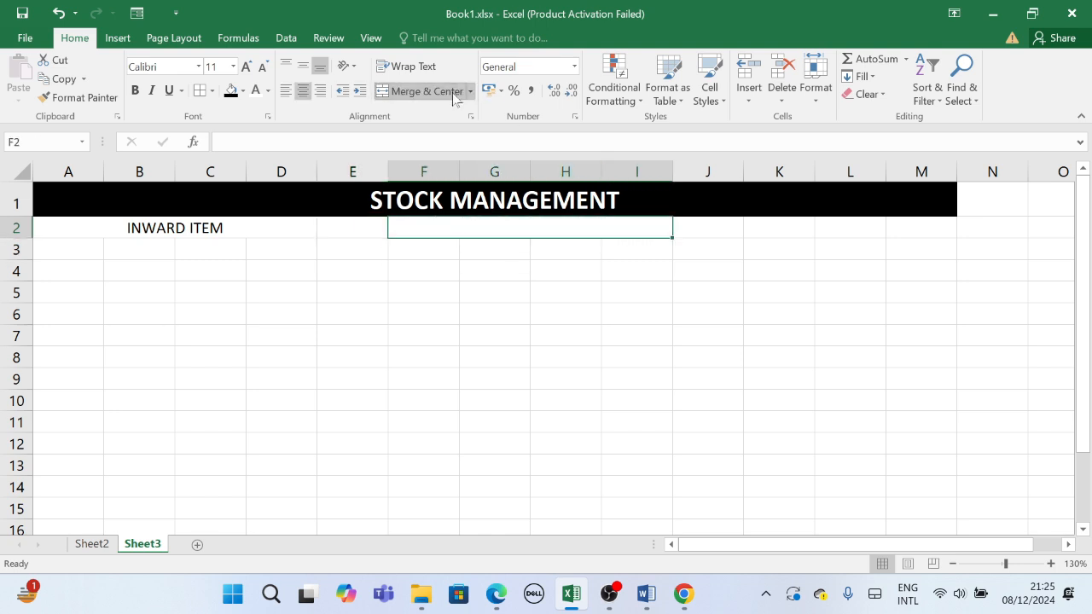
type("OU")
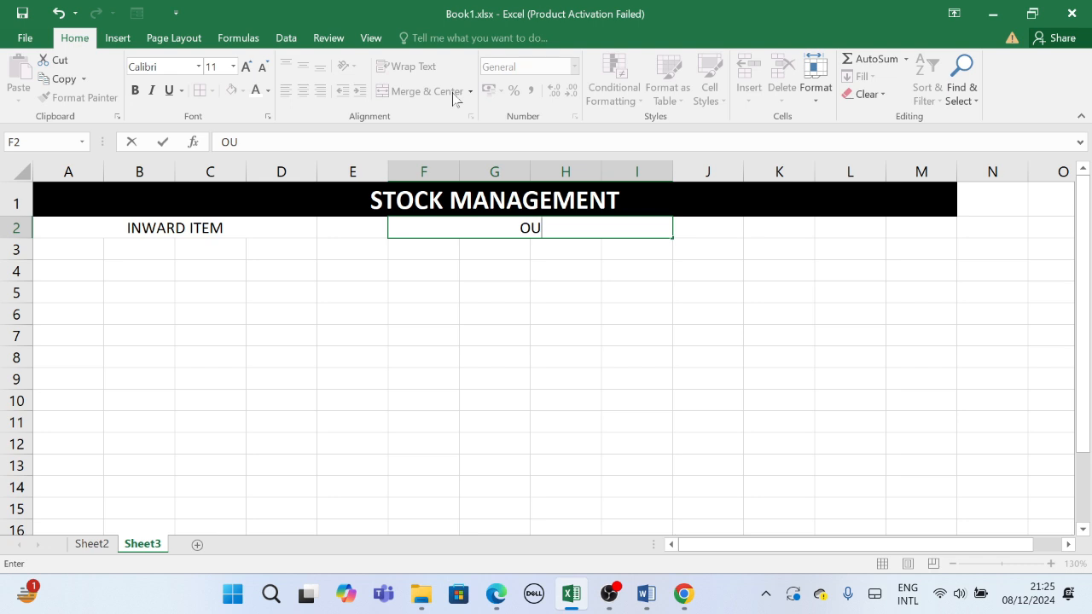
type("TWAR")
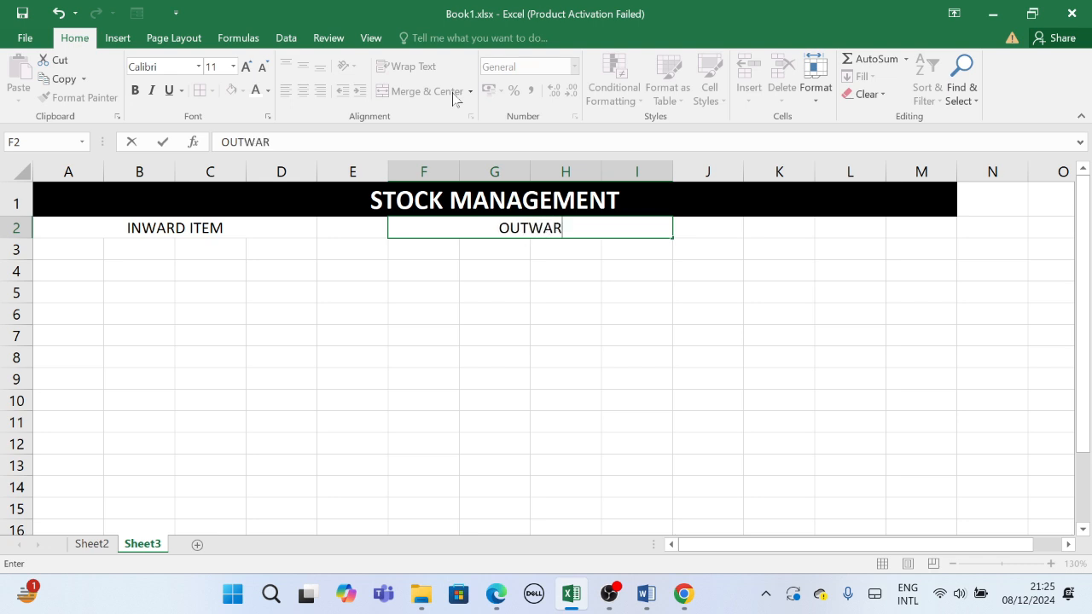
type("D ITEM")
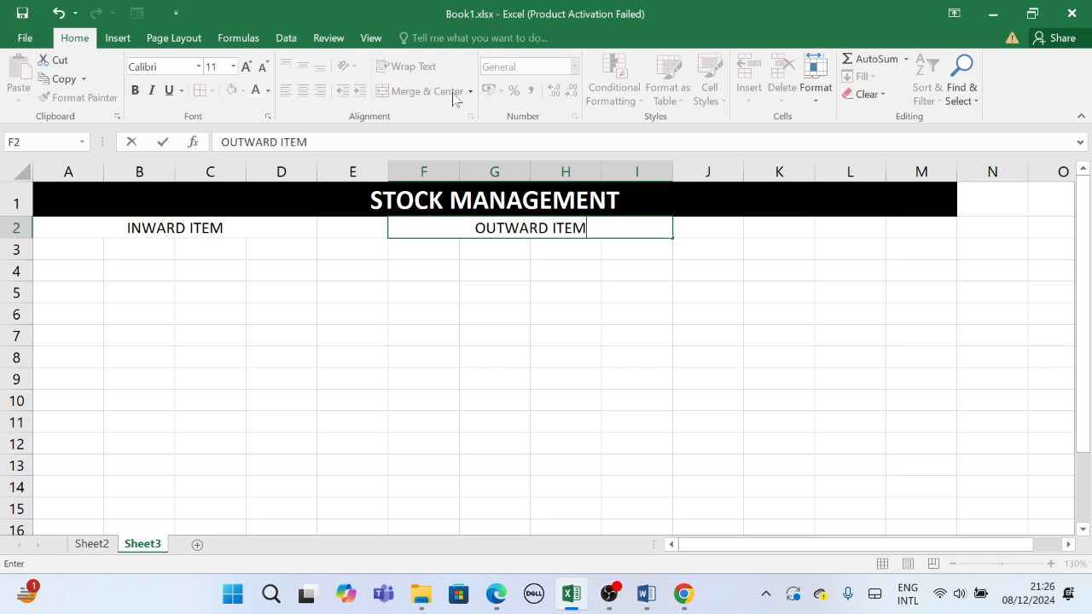
key("Return")
Step: Narrow spacer columns E and J to about half width, and merge and center K2:M2 with the heading CLOSING STOCK
left_click_drag(389, 178, 352, 180)
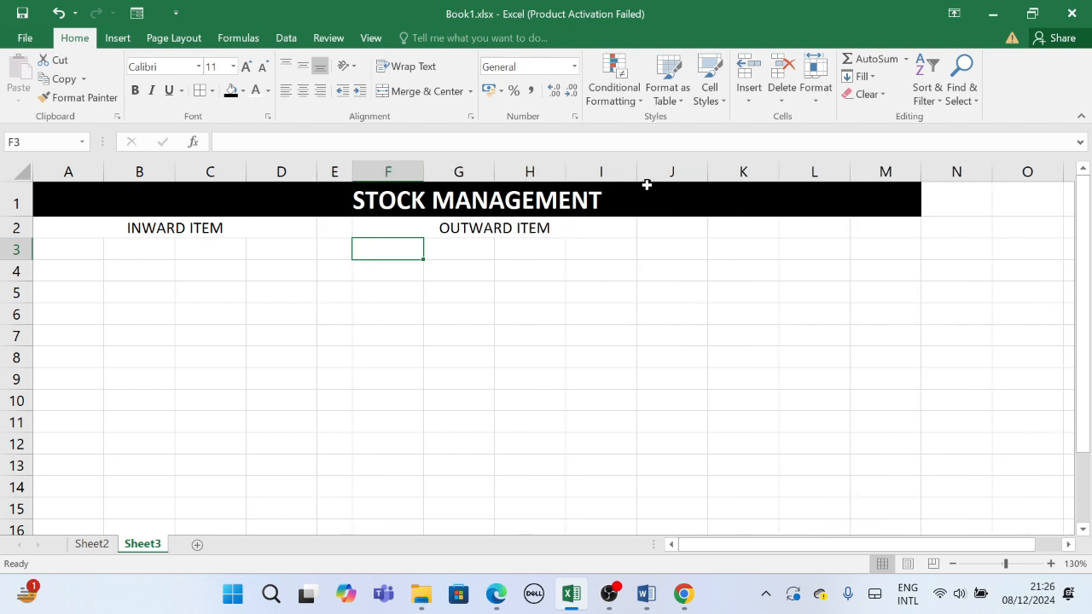
left_click_drag(711, 181, 672, 181)
left_click_drag(706, 224, 836, 228)
left_click(415, 91)
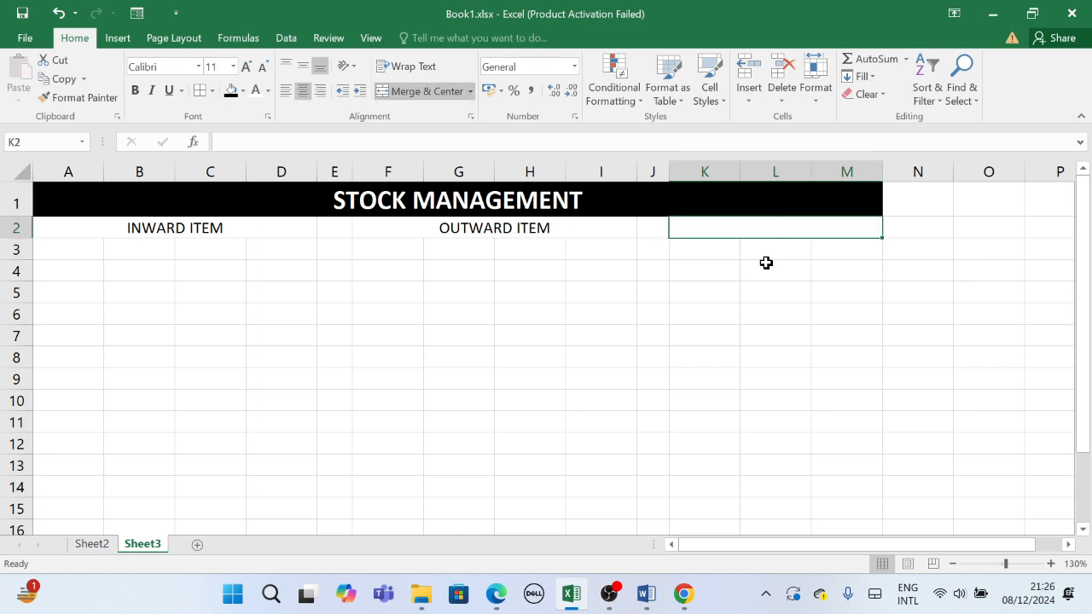
type("CLOSING STOCK")
key("Return")
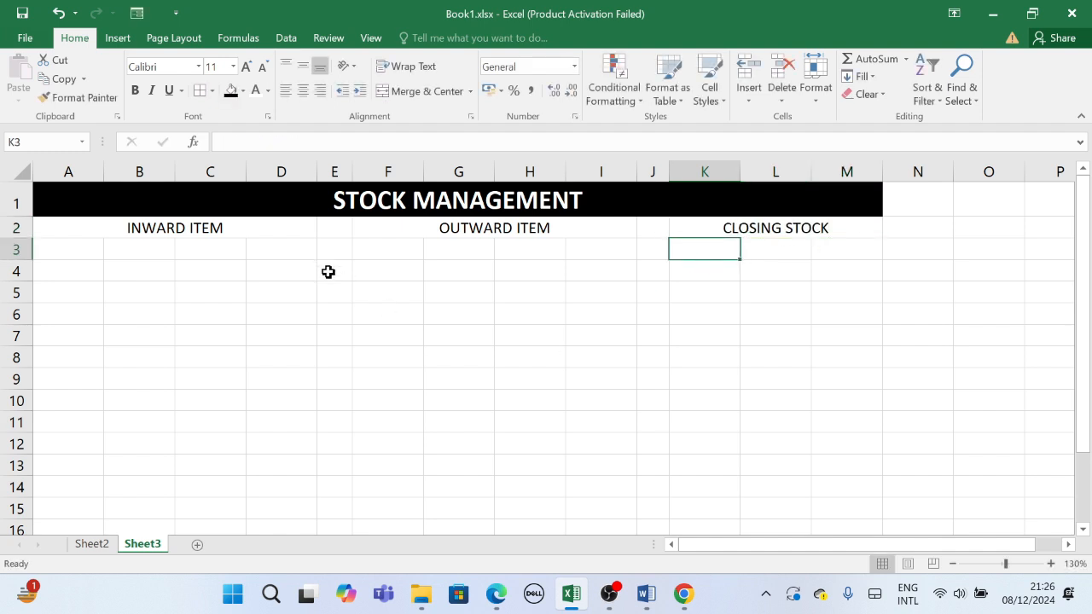
Step: Make the INWARD ITEM heading bold with a dark blue fill and white text
left_click(253, 228)
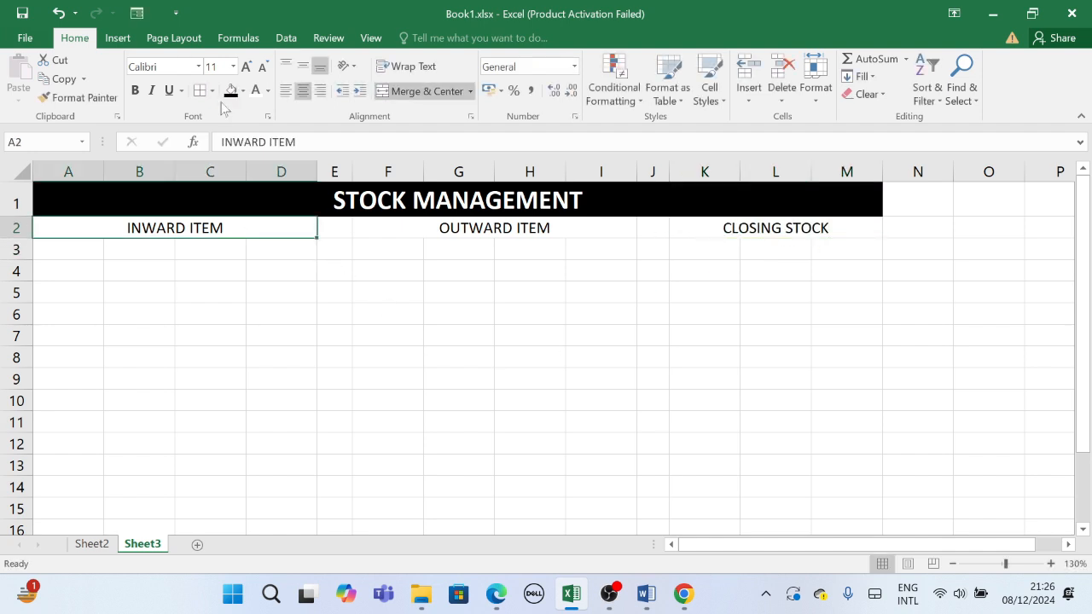
left_click(135, 92)
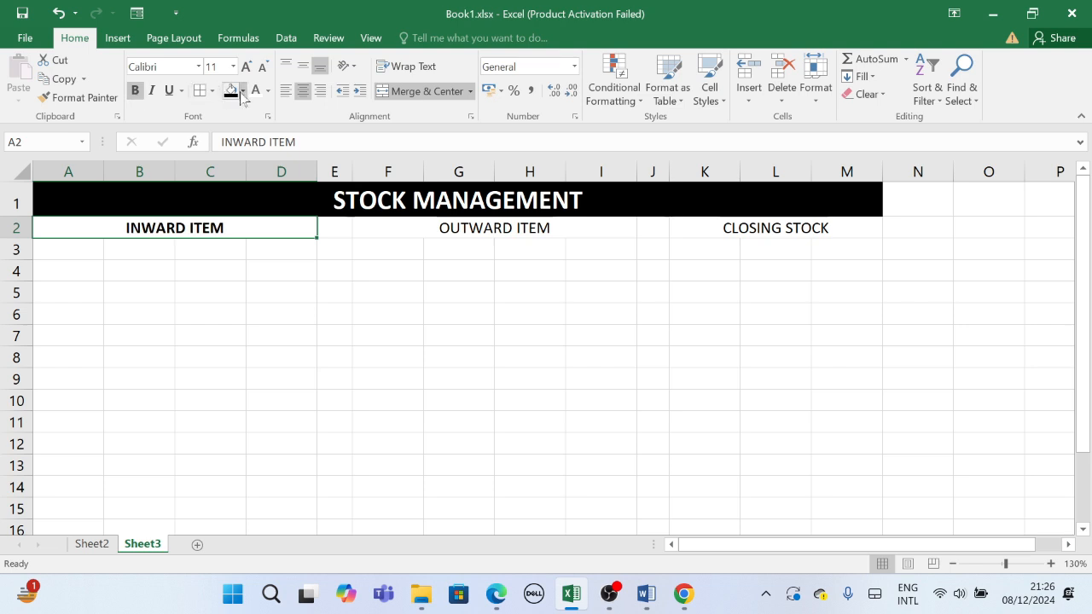
left_click(243, 91)
left_click(282, 181)
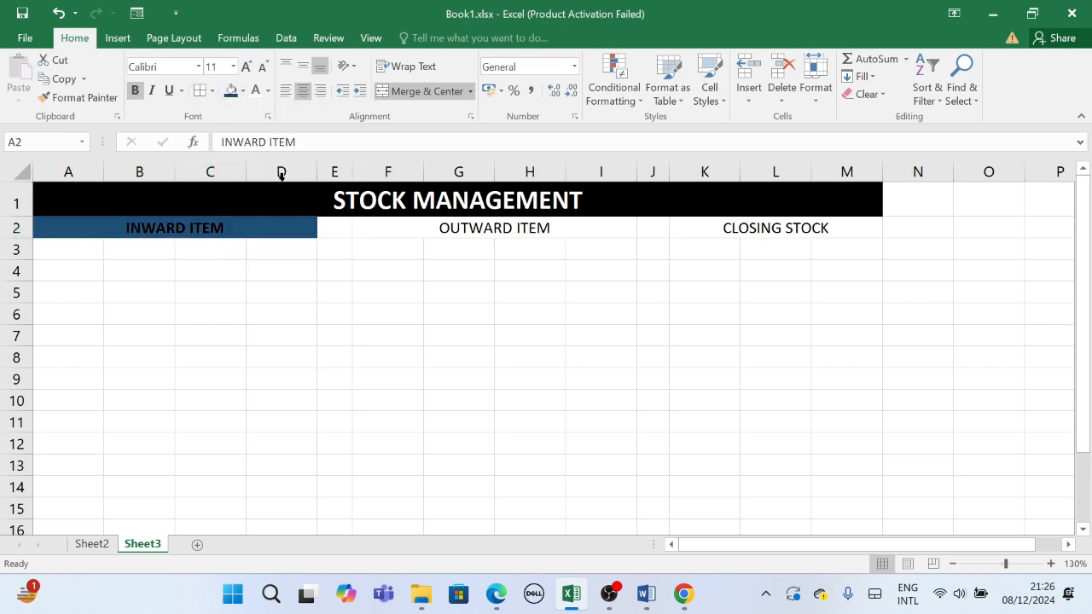
left_click(268, 91)
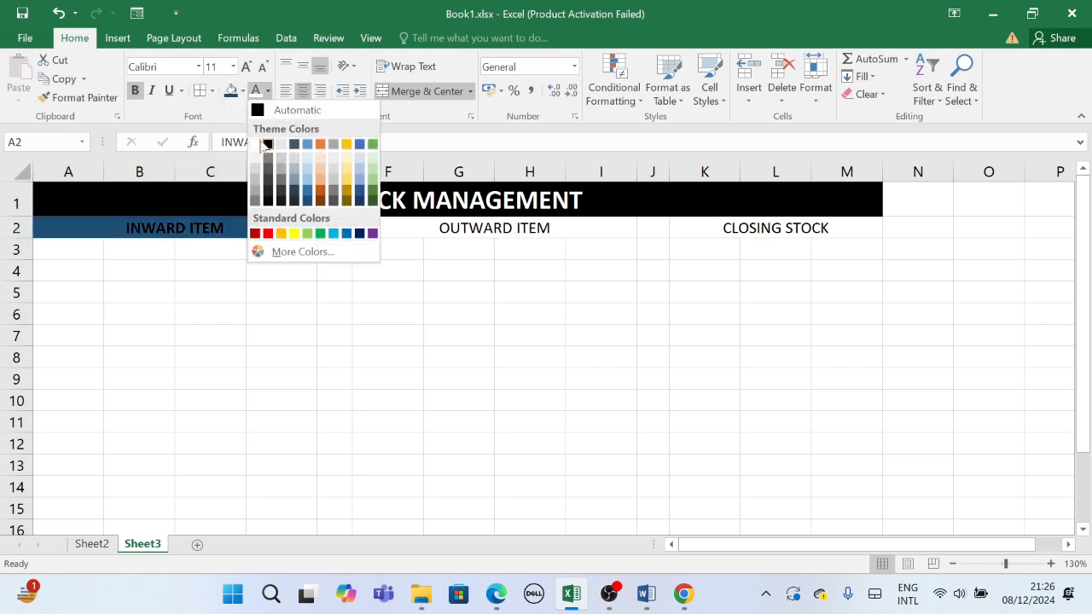
left_click(264, 140)
Step: Format the OUTWARD ITEM heading as bold white text on the same dark blue fill
left_click(450, 225)
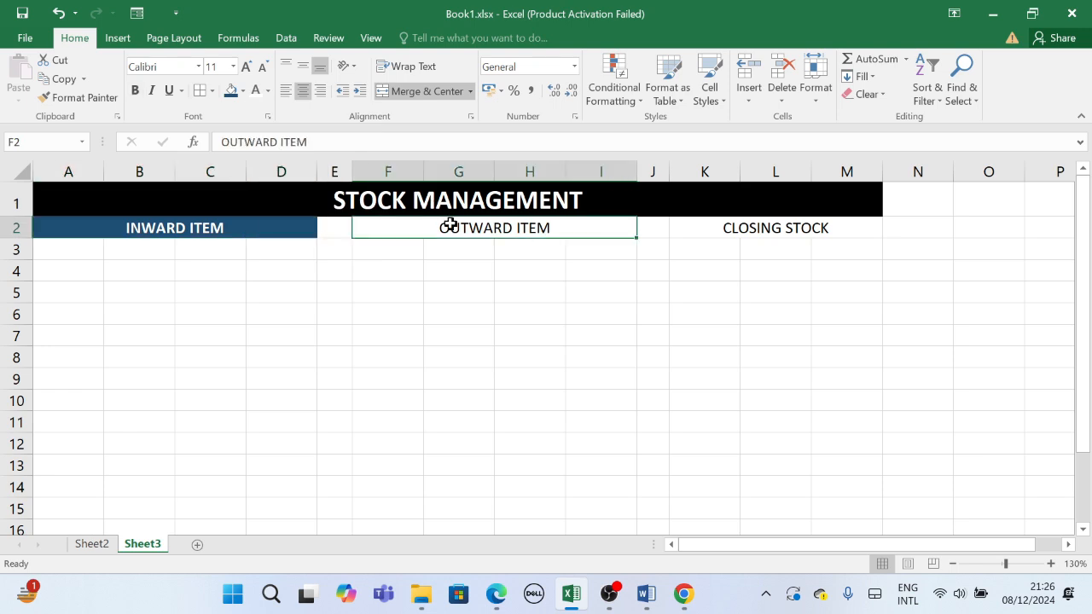
left_click(135, 91)
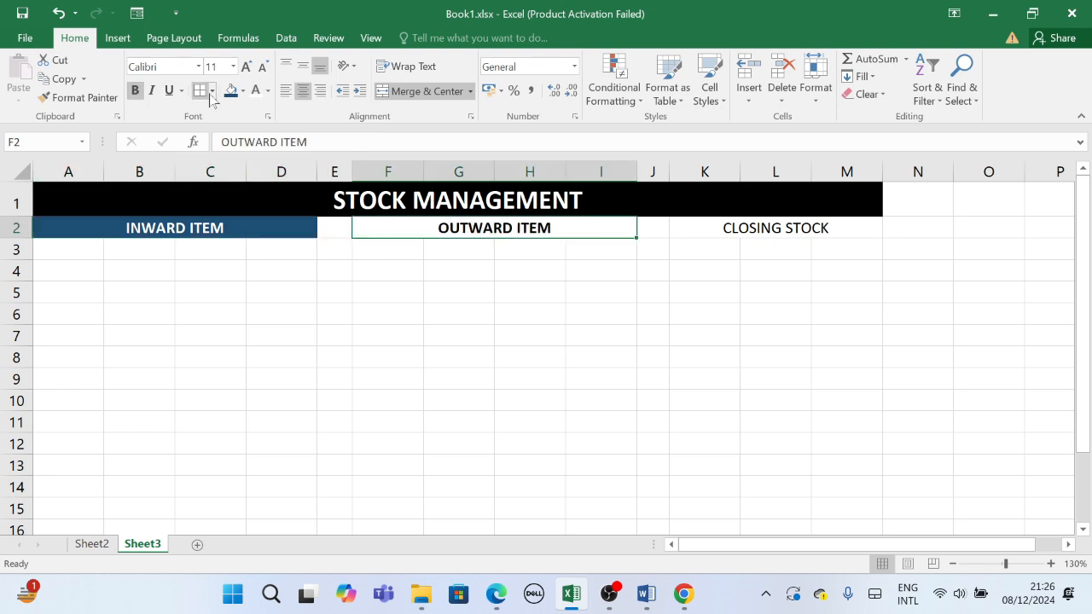
left_click(231, 95)
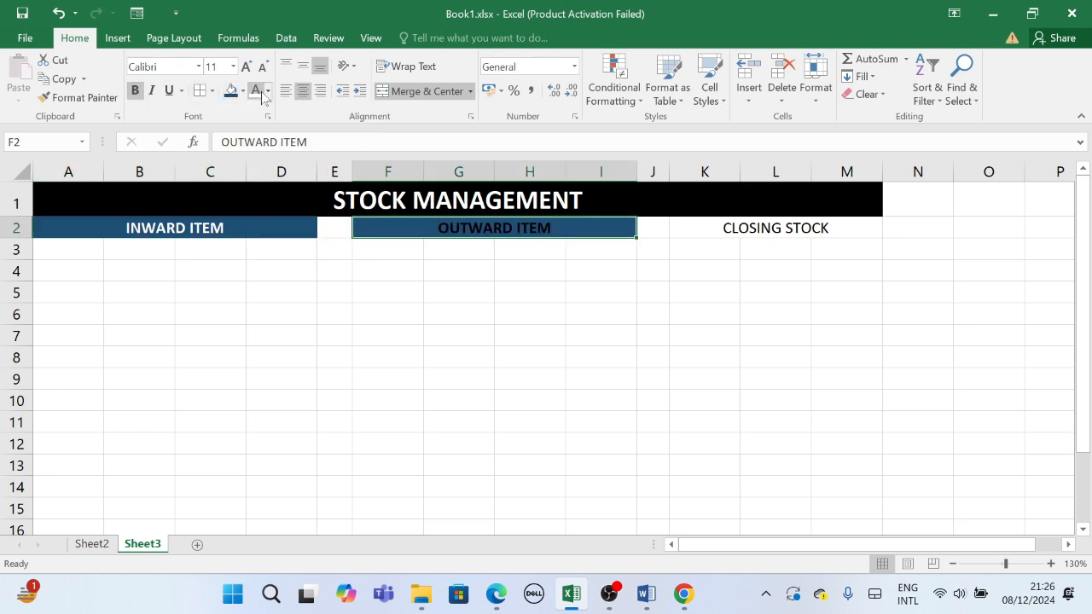
left_click(257, 93)
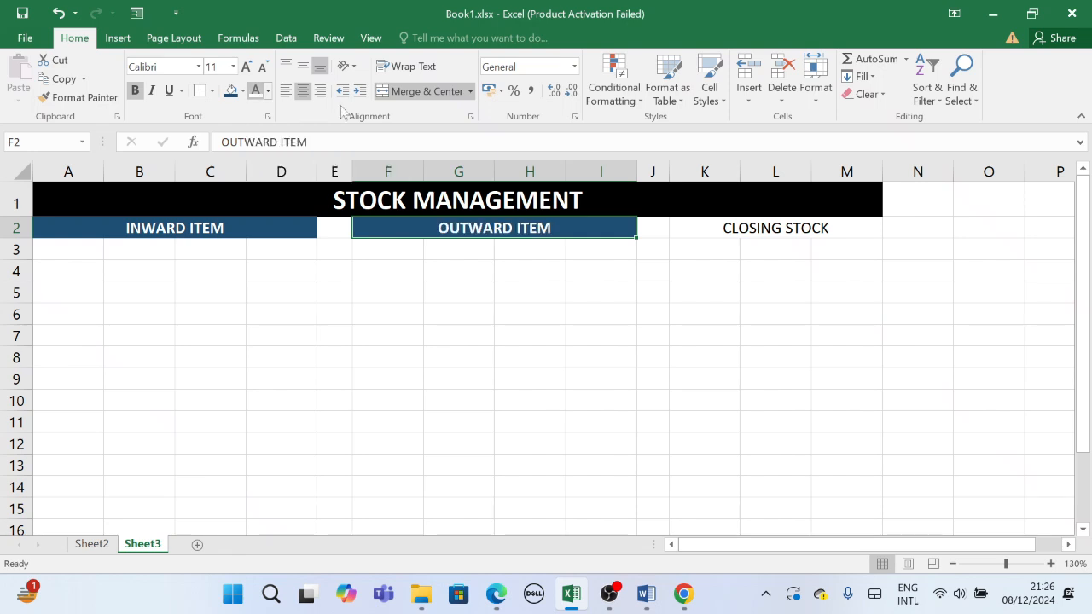
Step: Format the CLOSING STOCK heading as bold white text on the same dark blue fill
left_click(702, 233)
left_click(135, 90)
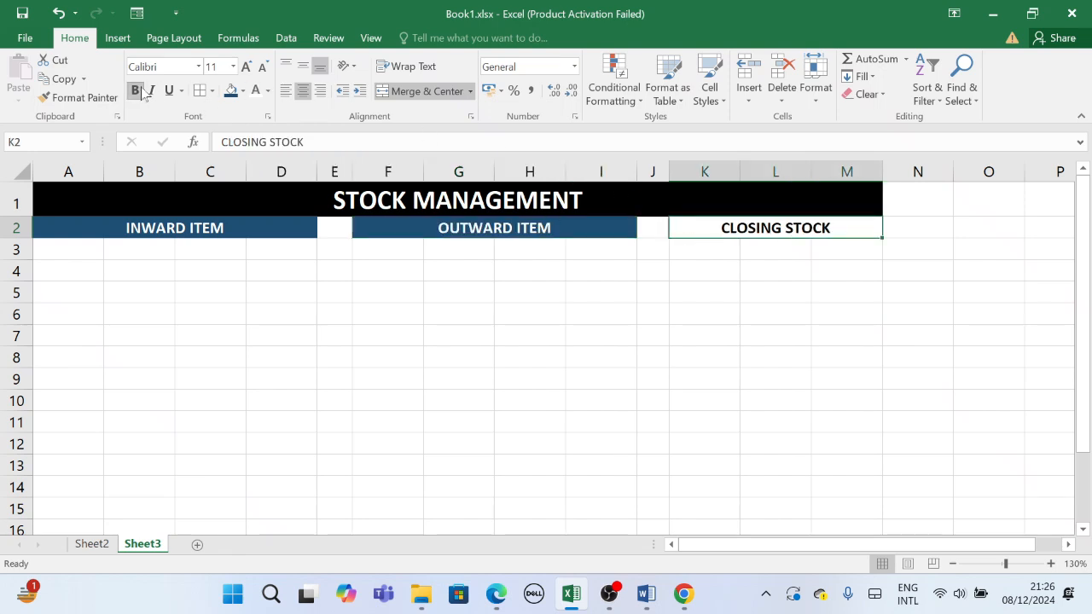
left_click(229, 94)
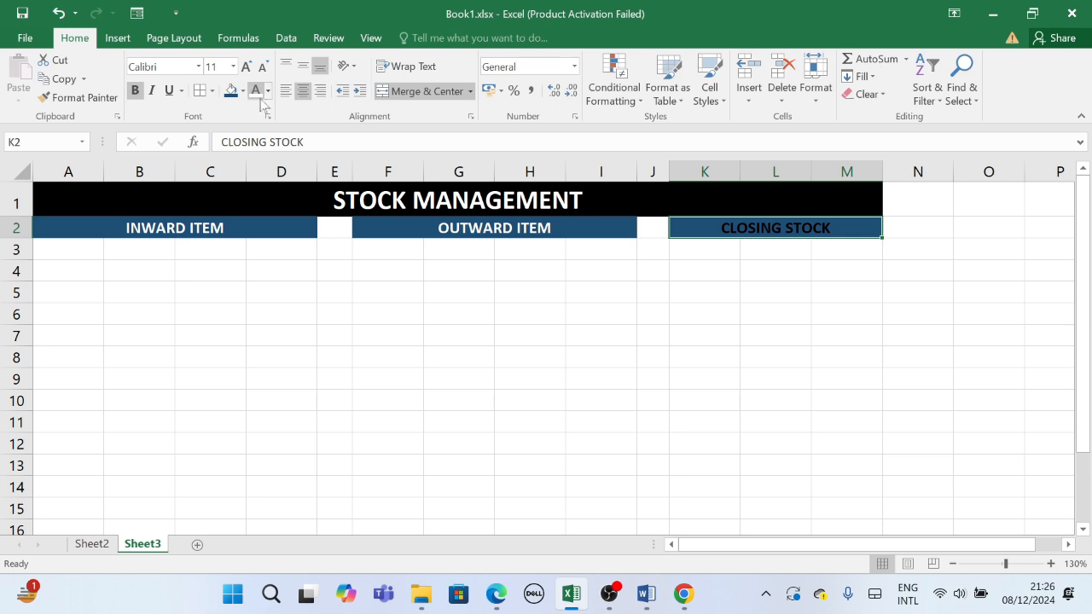
left_click(256, 94)
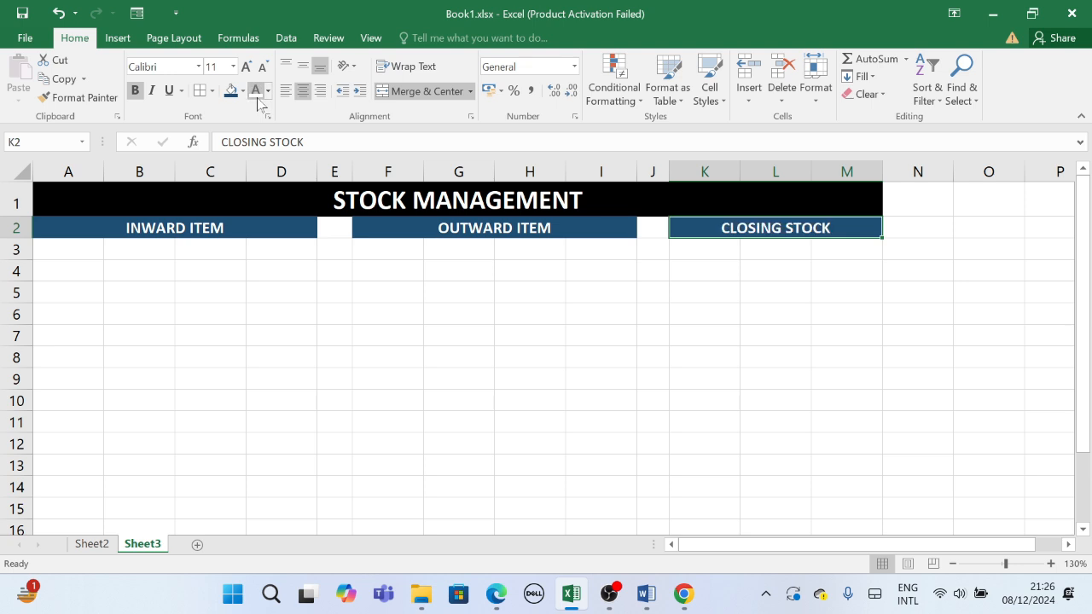
Step: Enter the inward table's column headers S.NO., DATE, ITEM and QTY. in cells A3:D3
left_click(71, 251)
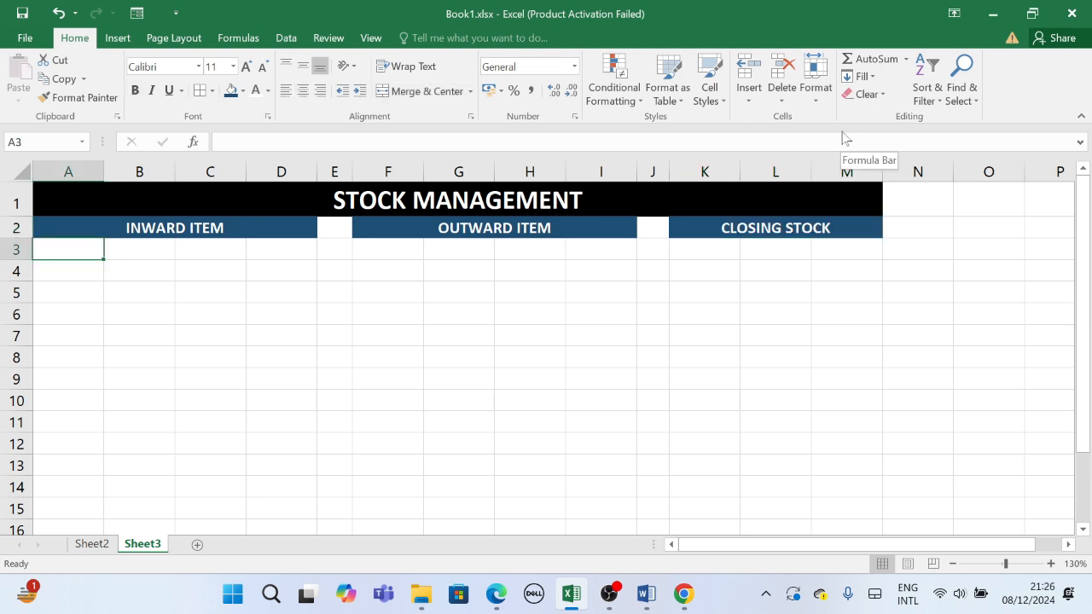
type("S.NO.")
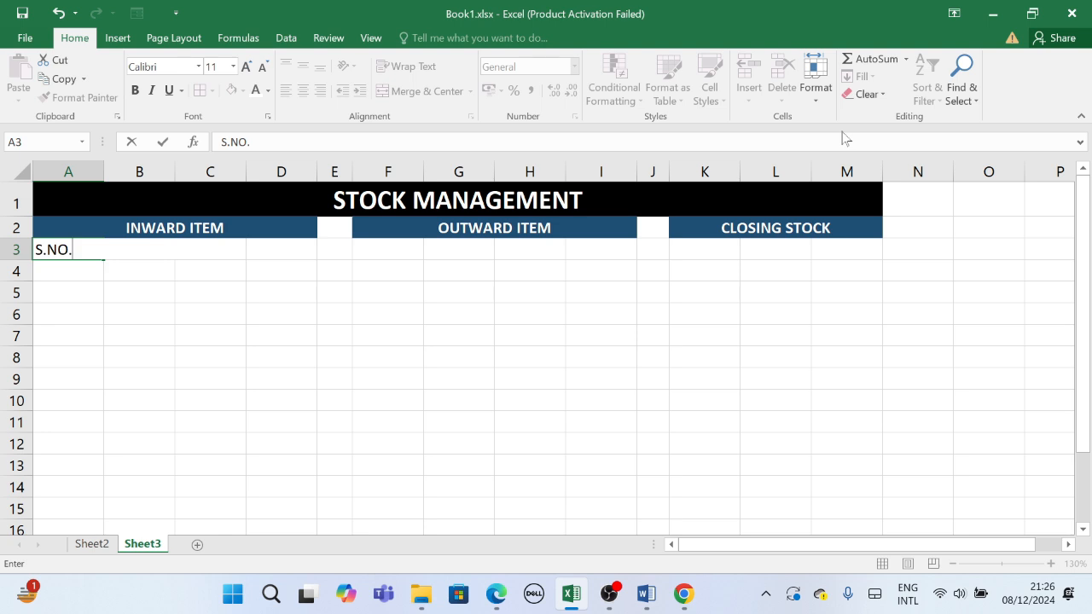
key("Tab")
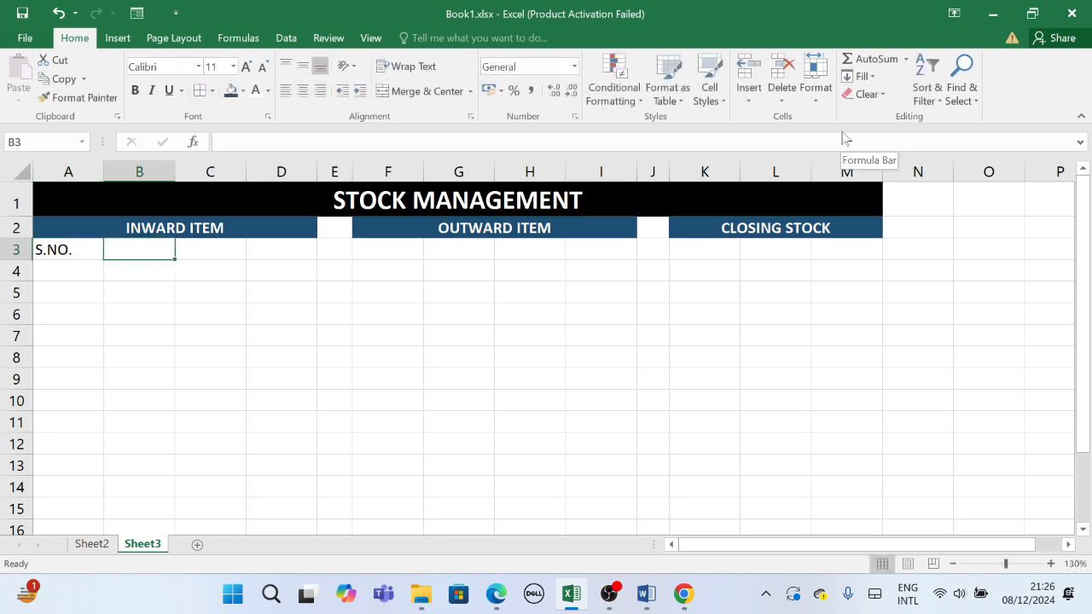
type("DATE")
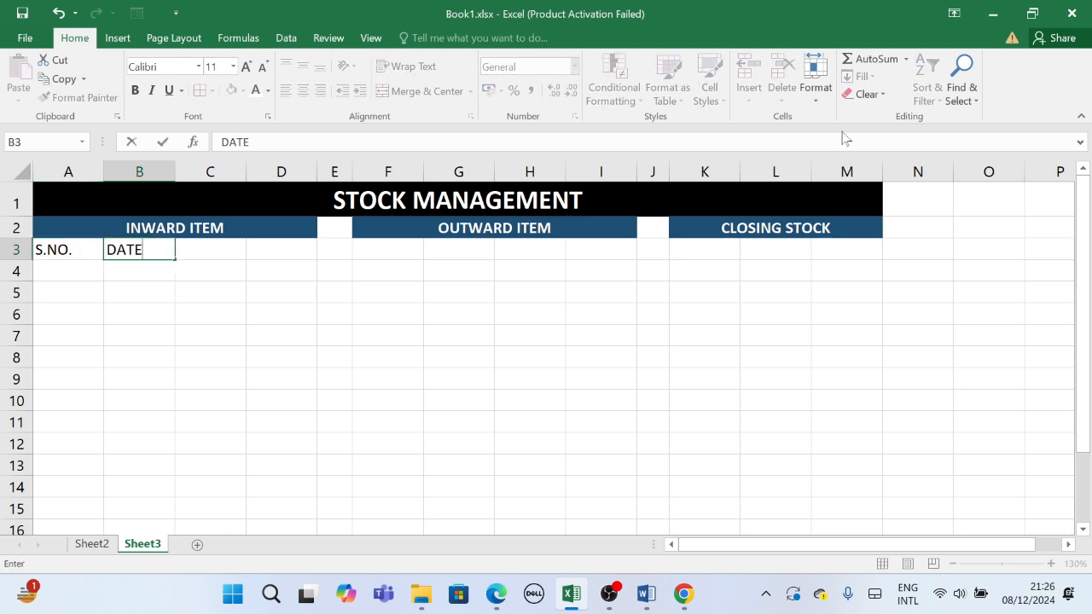
key("Tab")
type("ITEM")
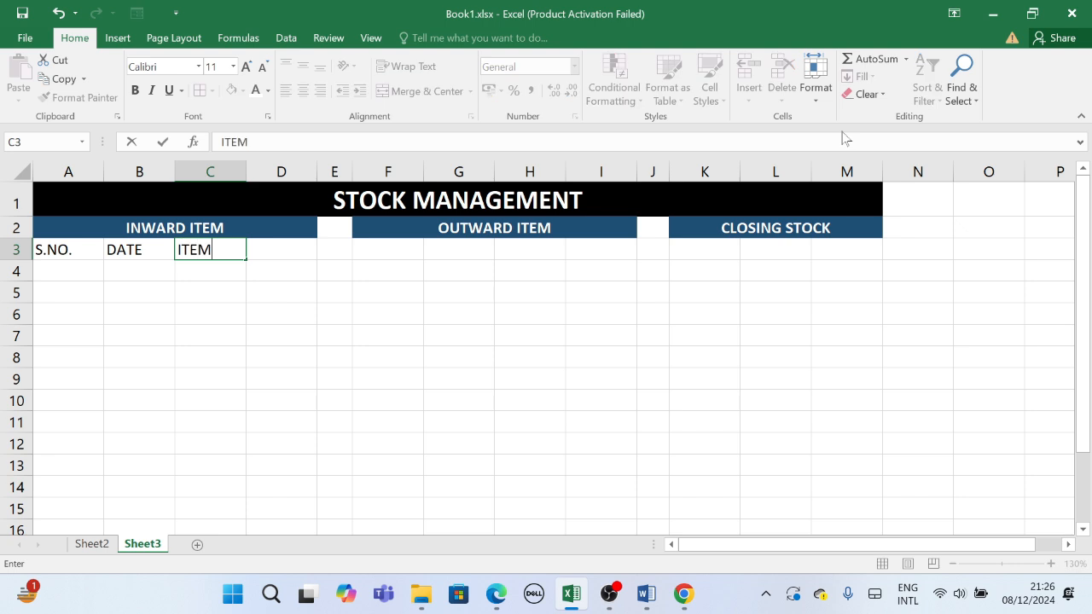
key("Tab")
type("QT")
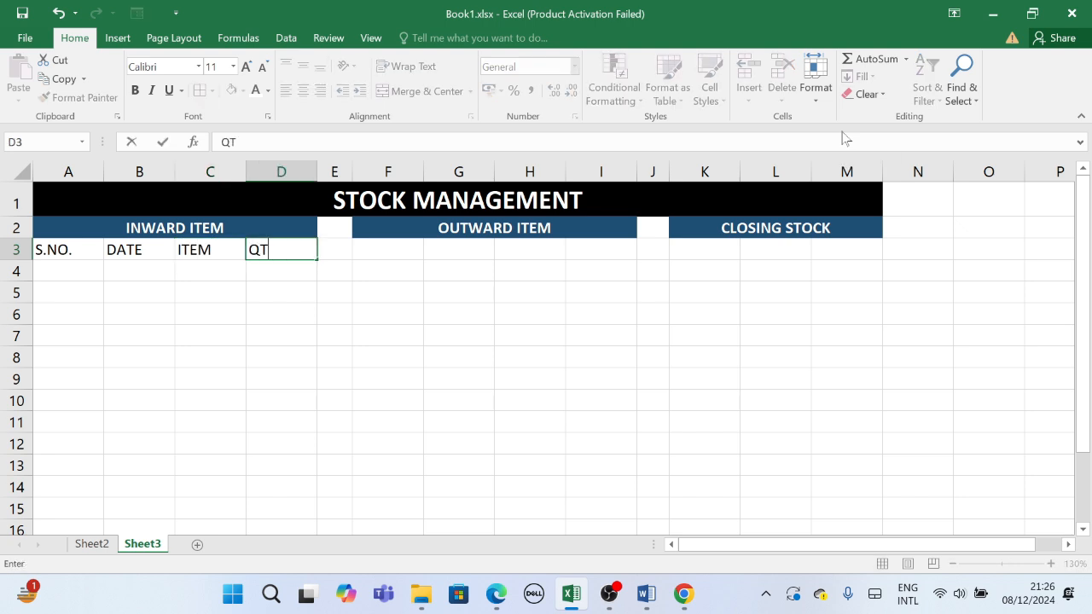
type("Y.")
key("Tab")
Step: Enter the outward table's column headers S.NO., DATE, ITEM and QTY. in cells F3:I3
key("Tab")
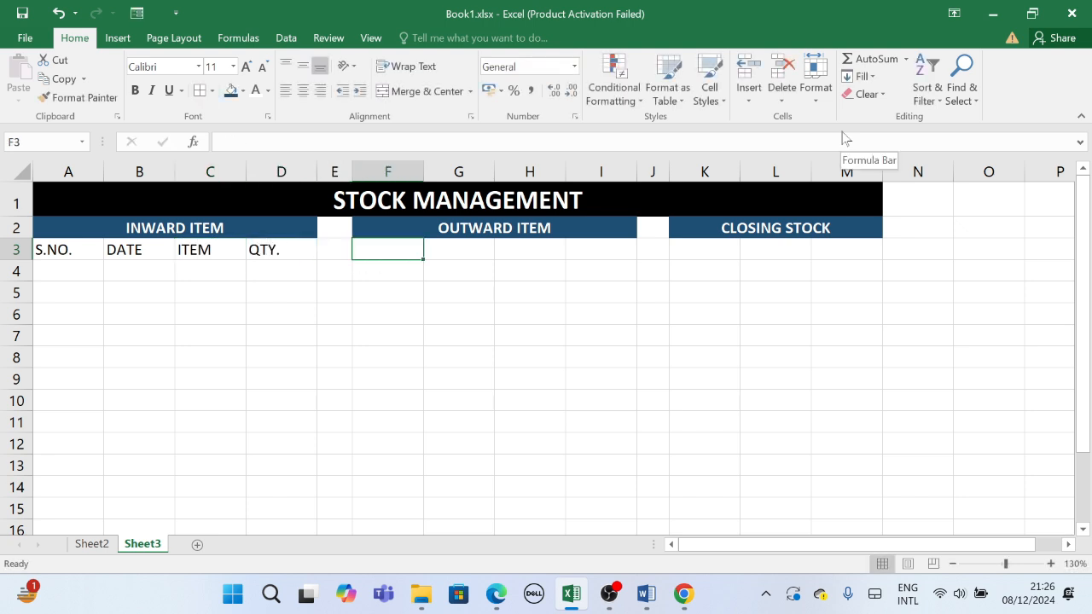
type("S.NO.")
key("Tab")
type("DATE")
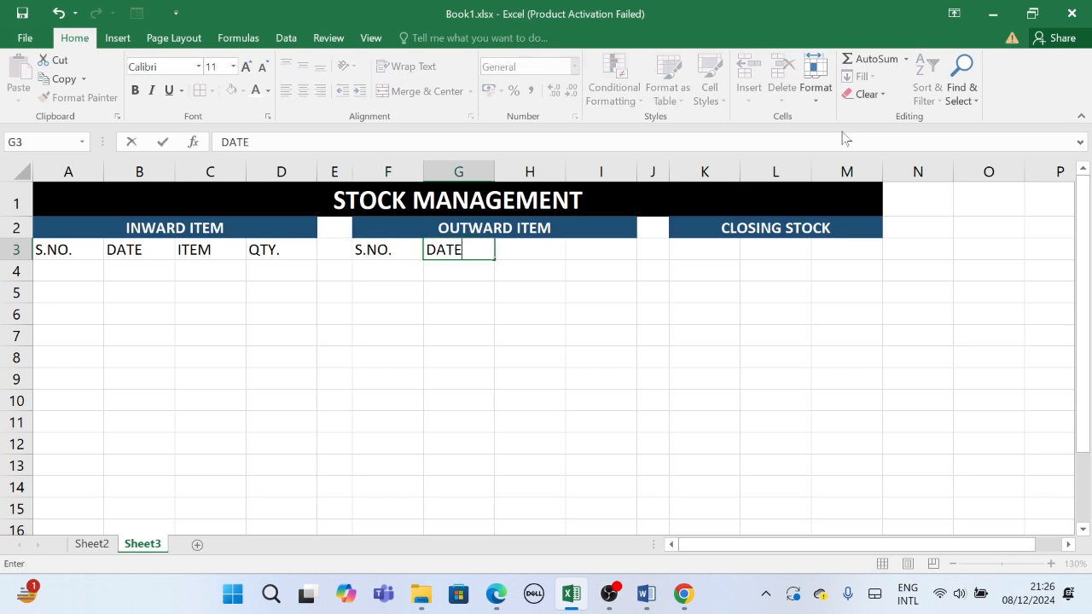
key("Tab")
type("I")
key("Tab")
type("QR")
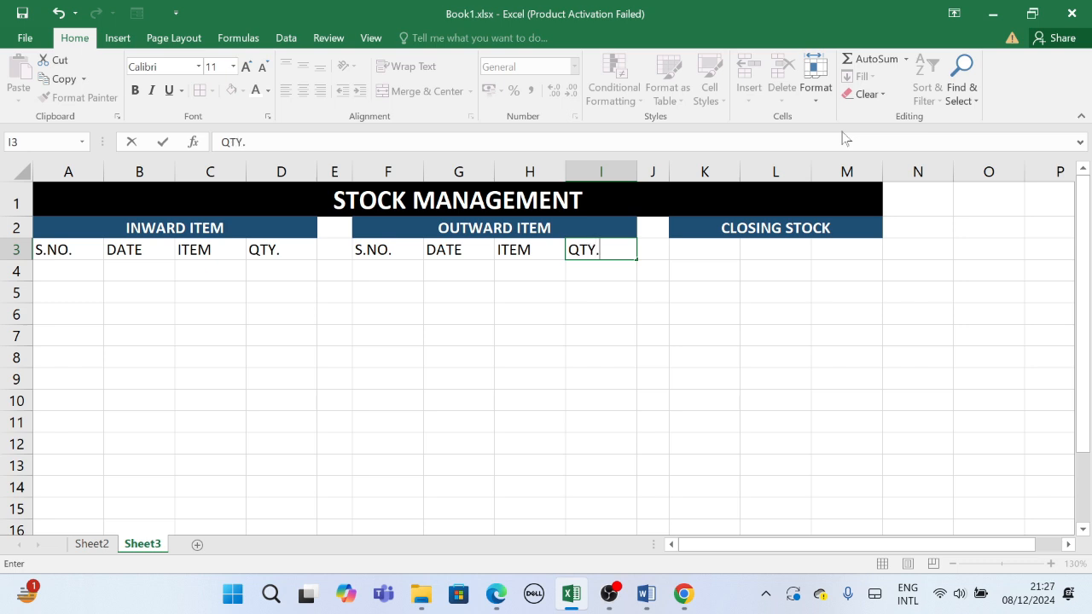
key("Tab")
Step: Enter the closing stock table's column headers S.NO., ITEM and QTY. in cells K3:M3
key("Tab")
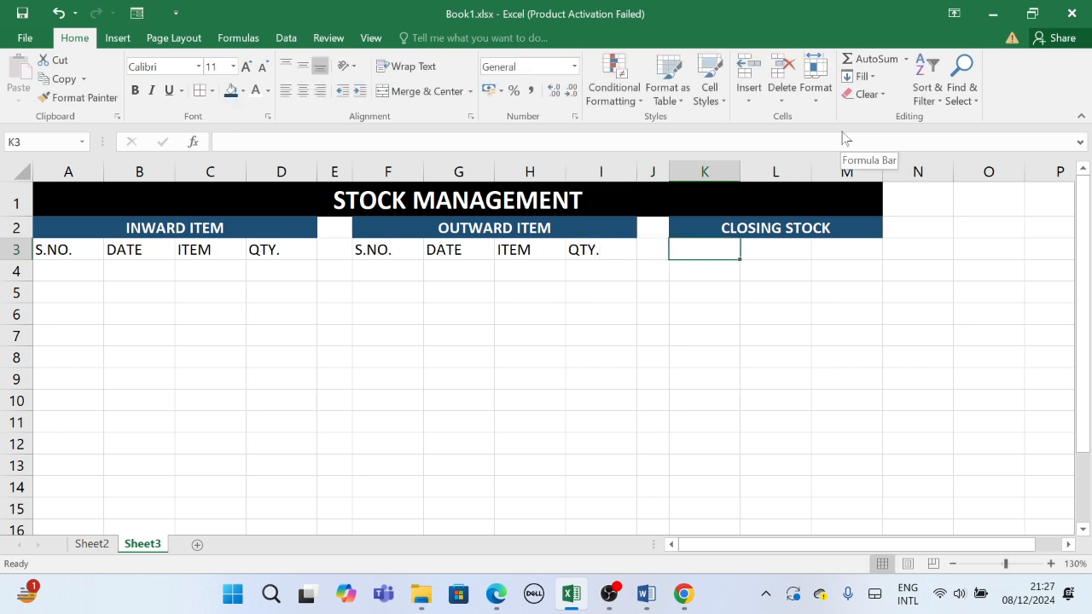
type("S.NO.")
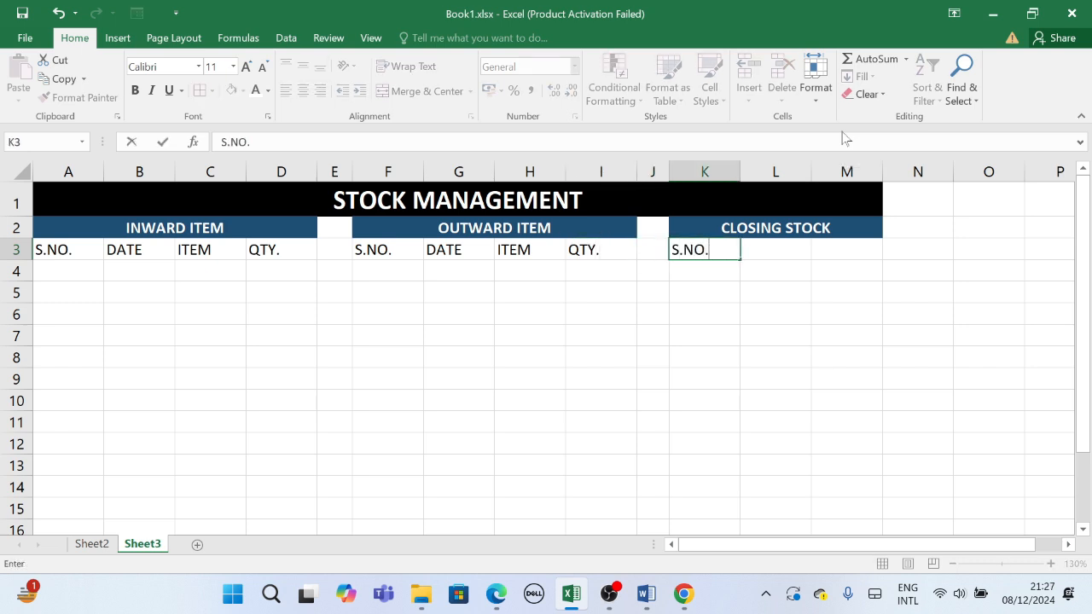
key("Tab")
type("IT")
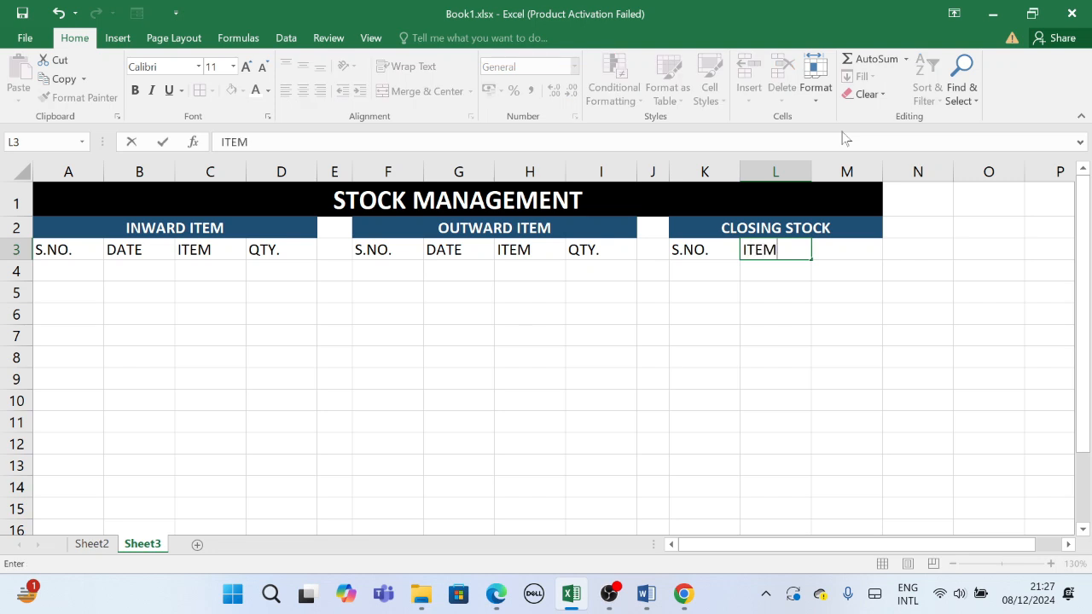
key("Tab")
type("Q")
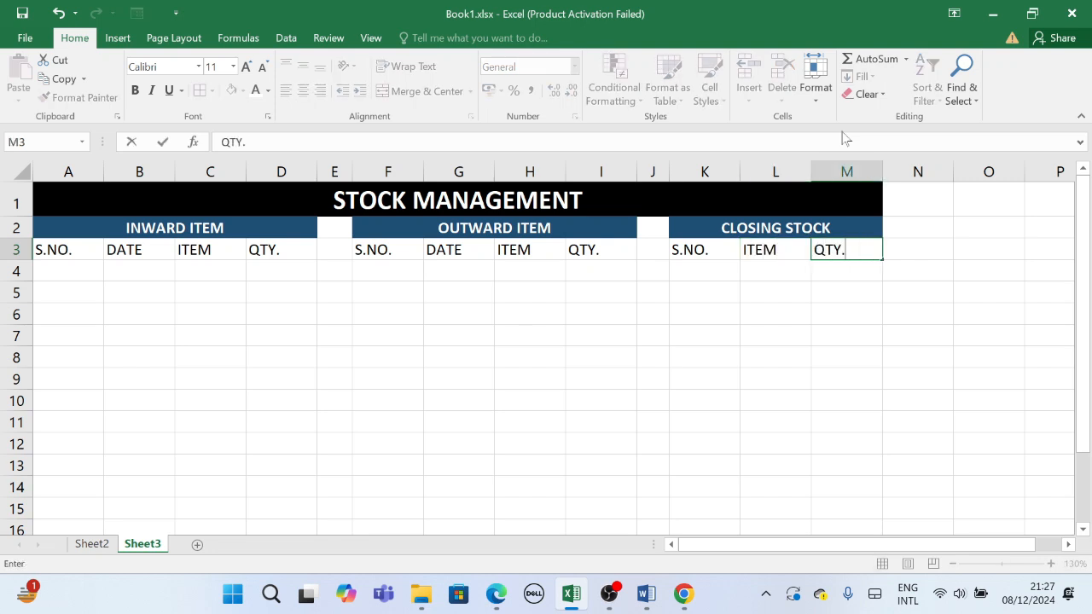
key("Return")
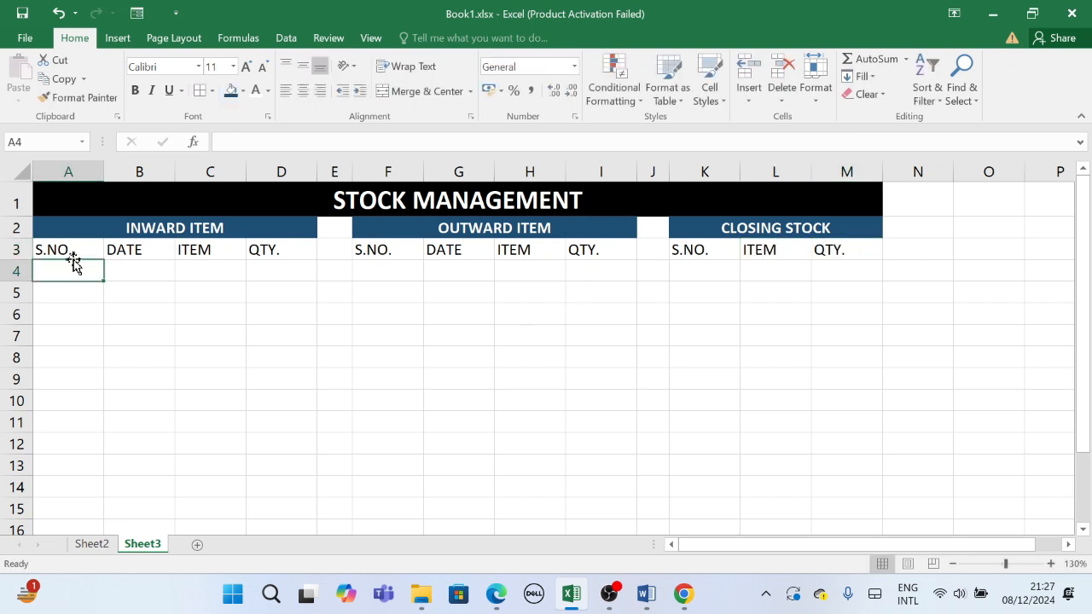
Step: Format the inward table range A3:D15 with all borders, a light blue fill and bold text
left_click_drag(74, 244, 276, 506)
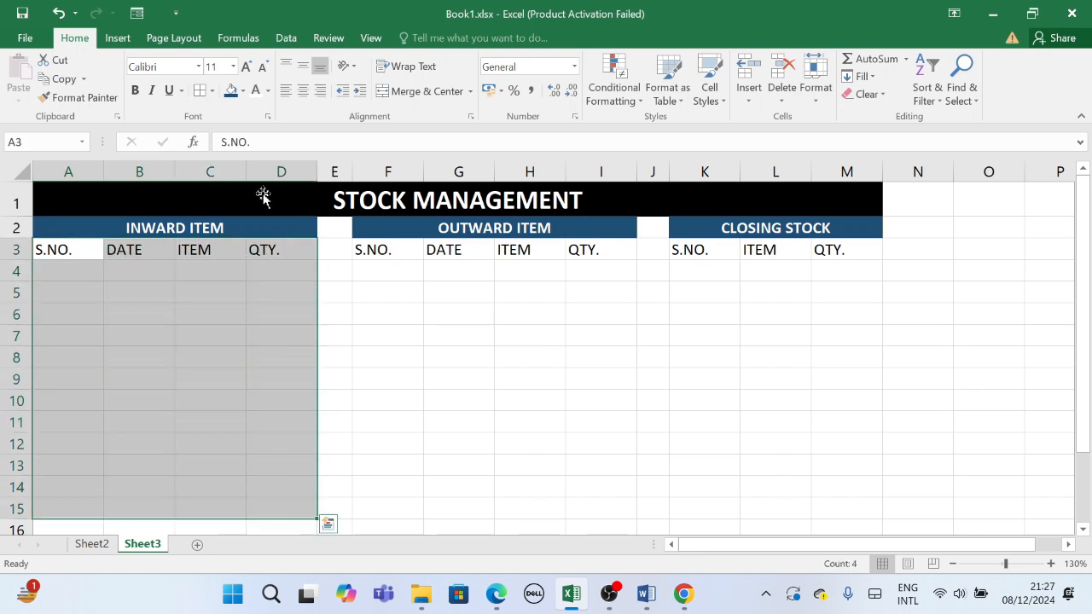
left_click(212, 91)
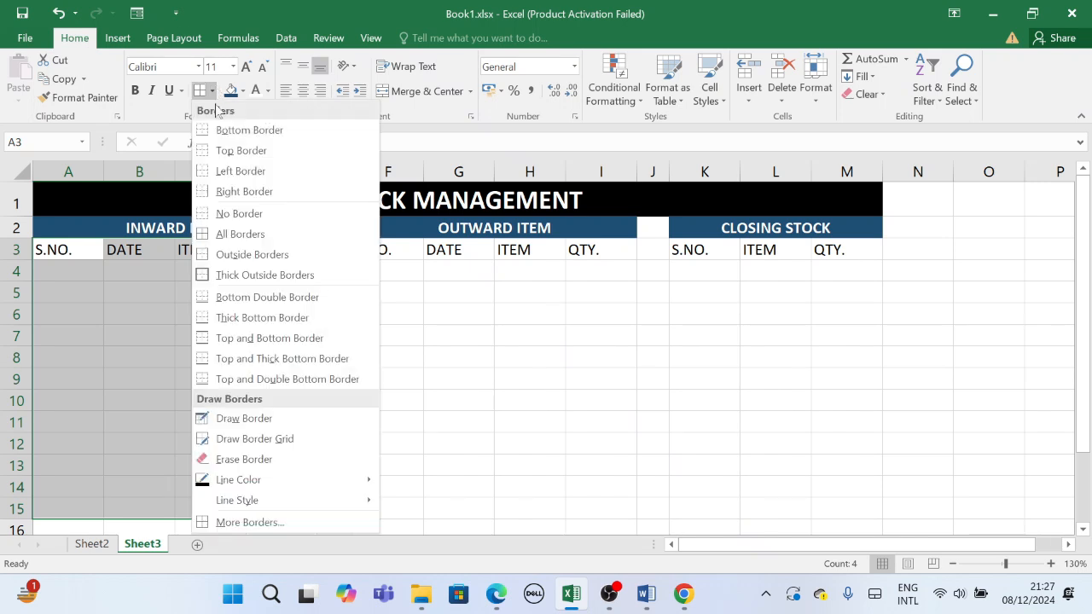
left_click(247, 234)
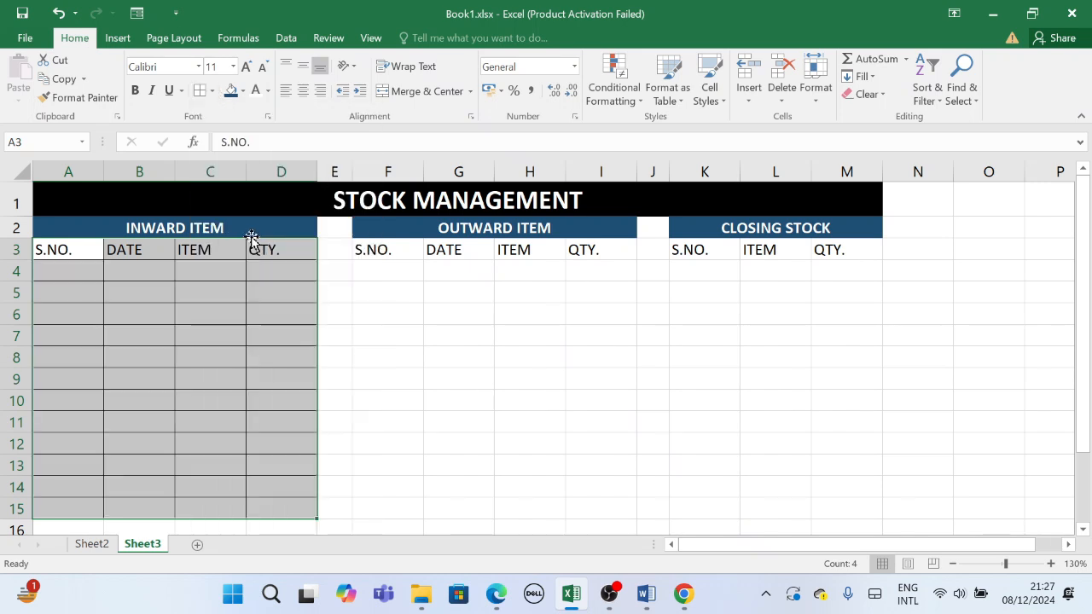
left_click(243, 90)
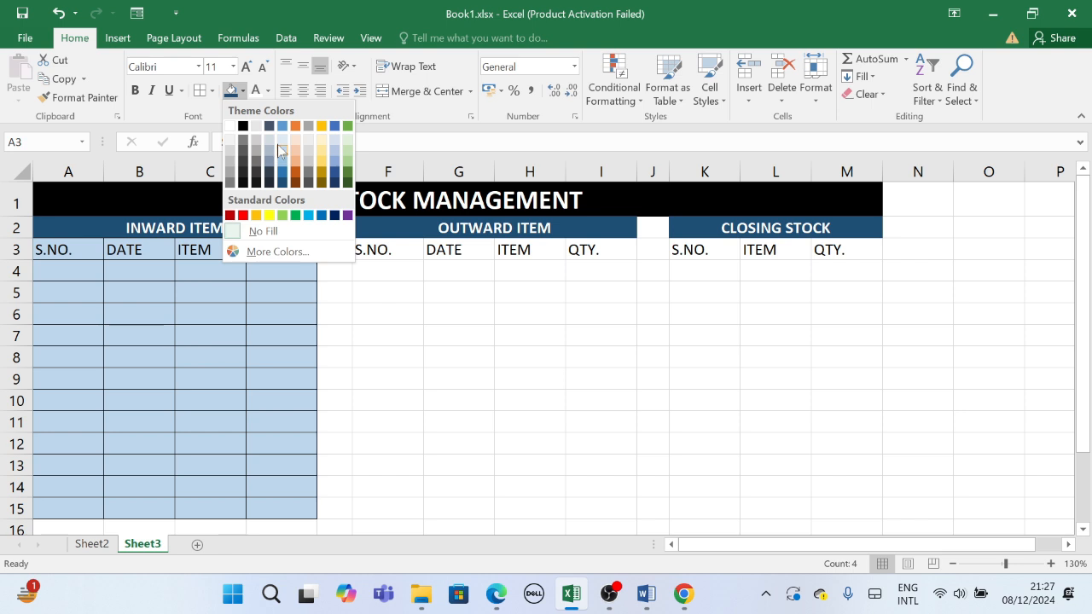
left_click(270, 148)
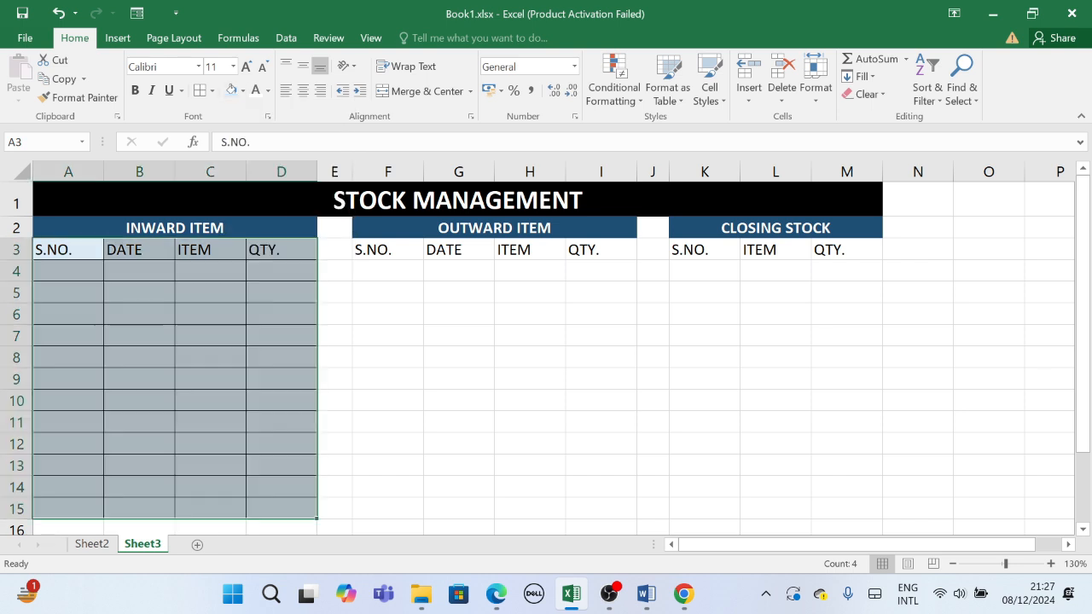
left_click(135, 91)
Step: Format the outward table range F3:I15 with all borders, bold text and a light gold fill
left_click_drag(385, 251, 607, 509)
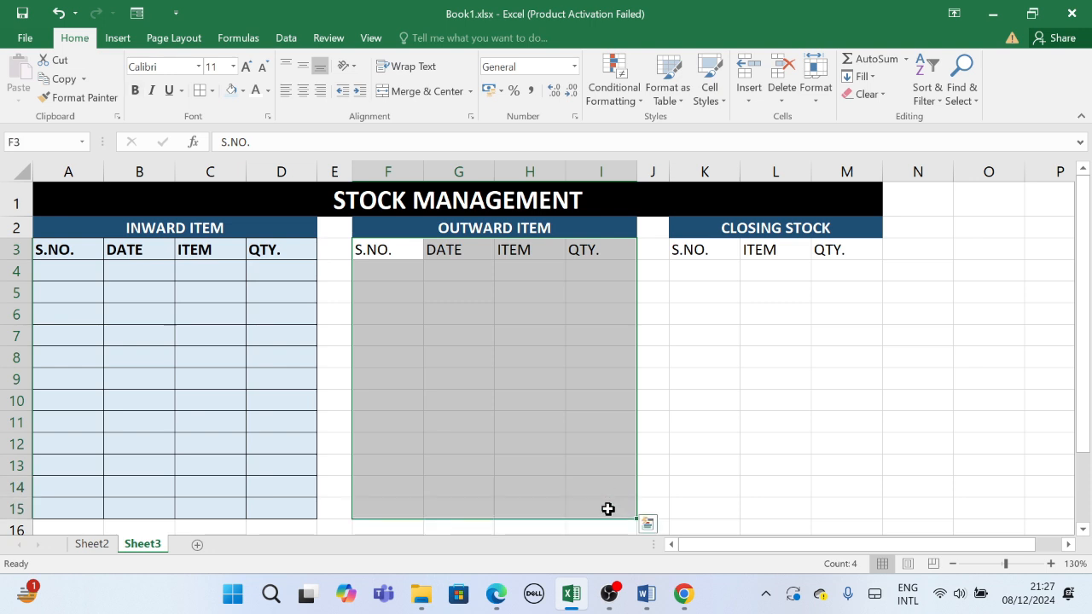
left_click(198, 91)
left_click(135, 90)
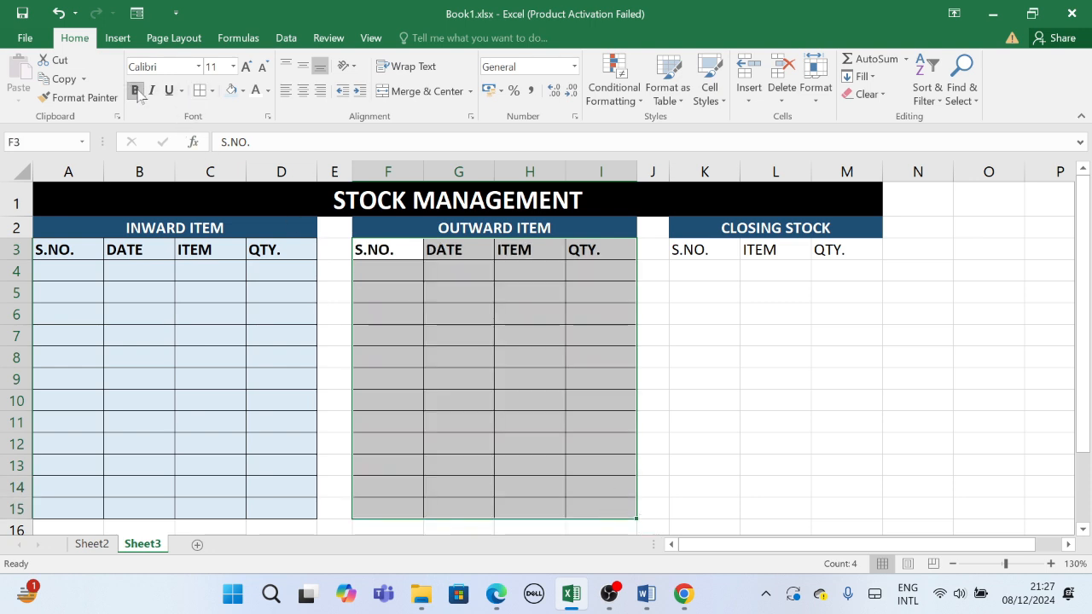
left_click(243, 91)
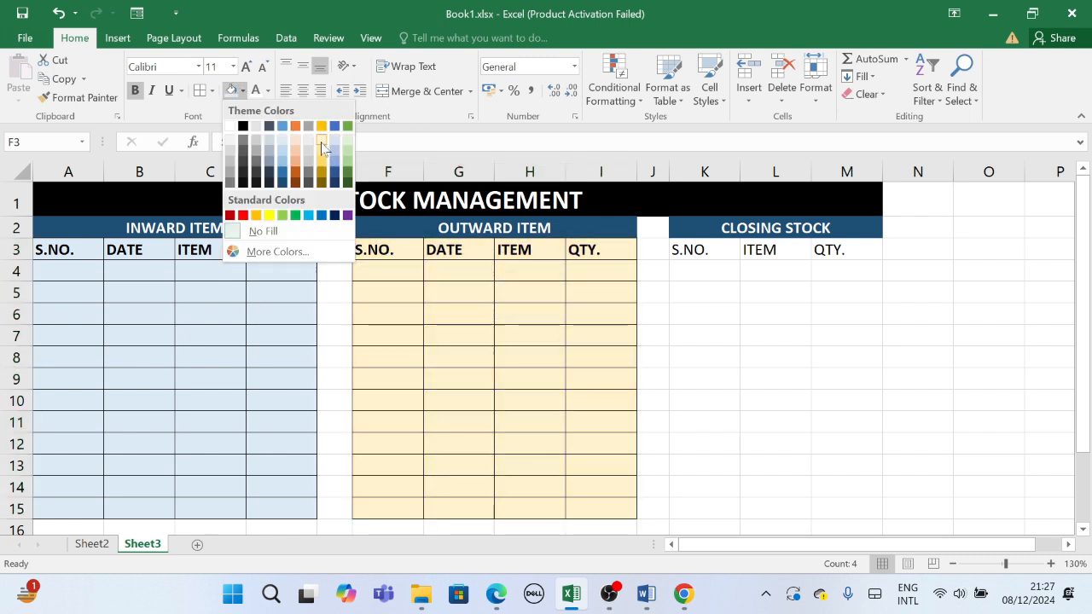
left_click(323, 142)
Step: Format the closing stock range K3:M7 with bold text, all borders and a light green fill
left_click_drag(709, 249, 832, 503)
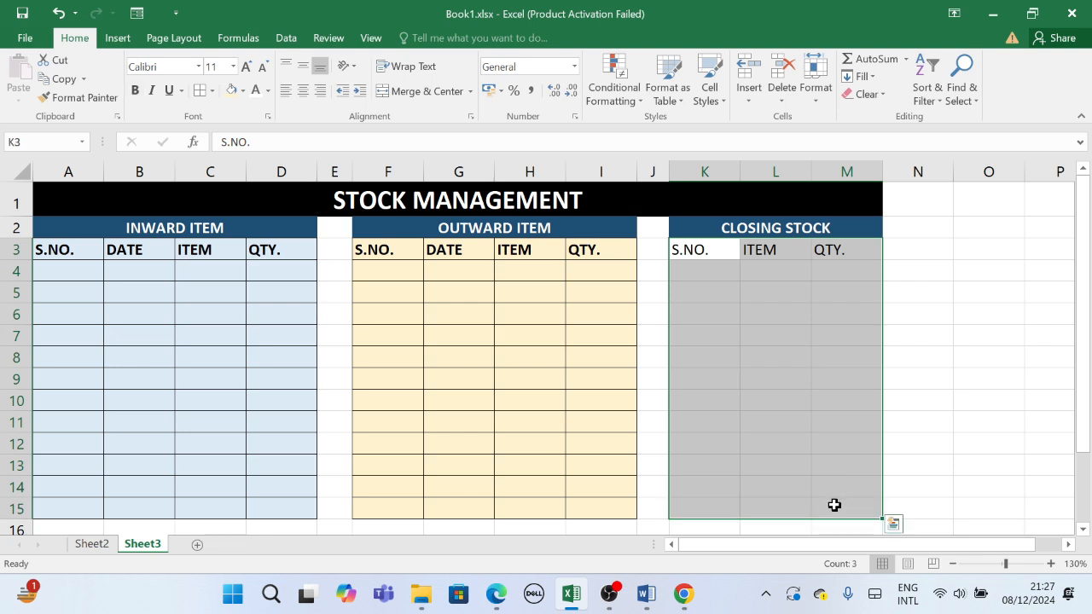
left_click_drag(701, 254, 836, 331)
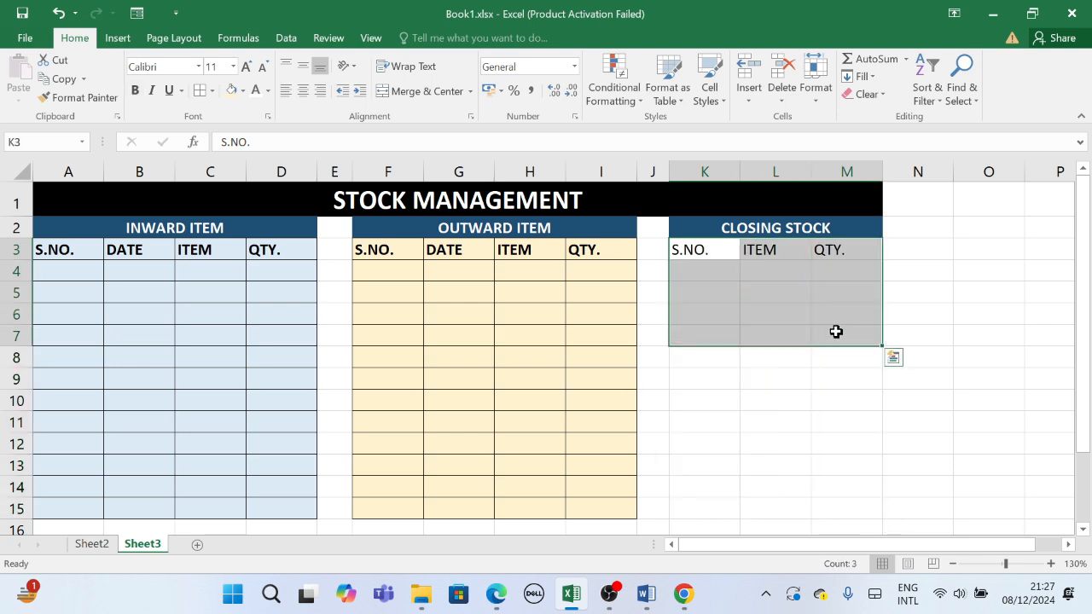
left_click(139, 92)
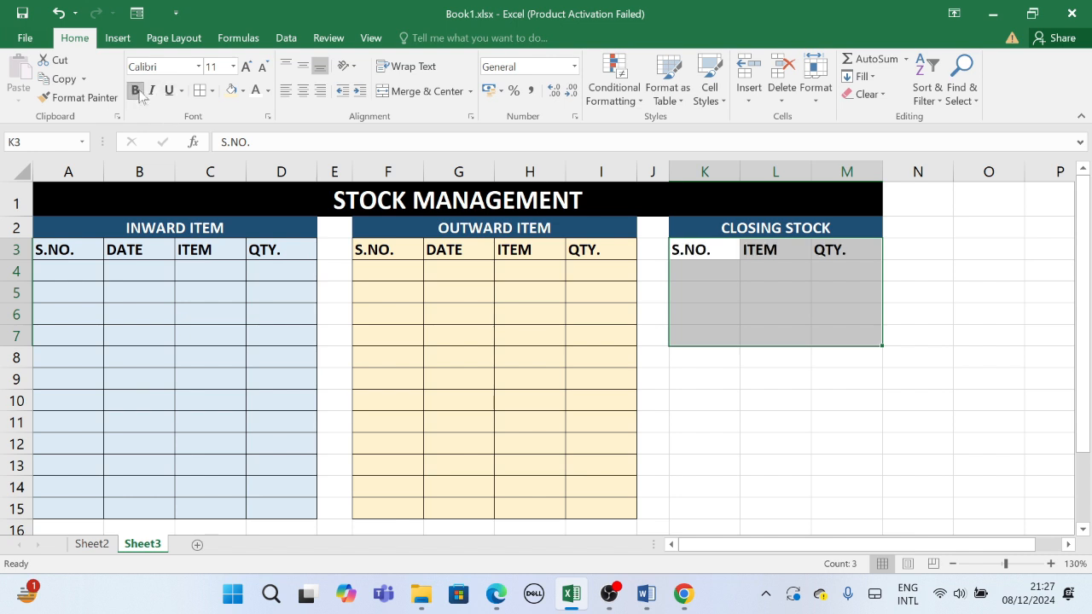
left_click(200, 90)
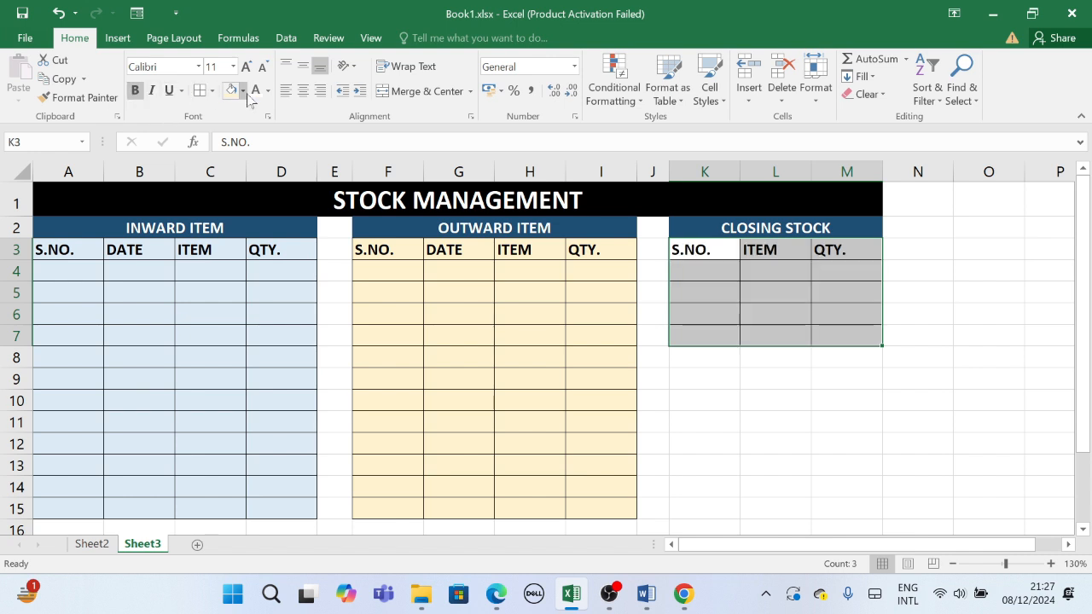
left_click(243, 90)
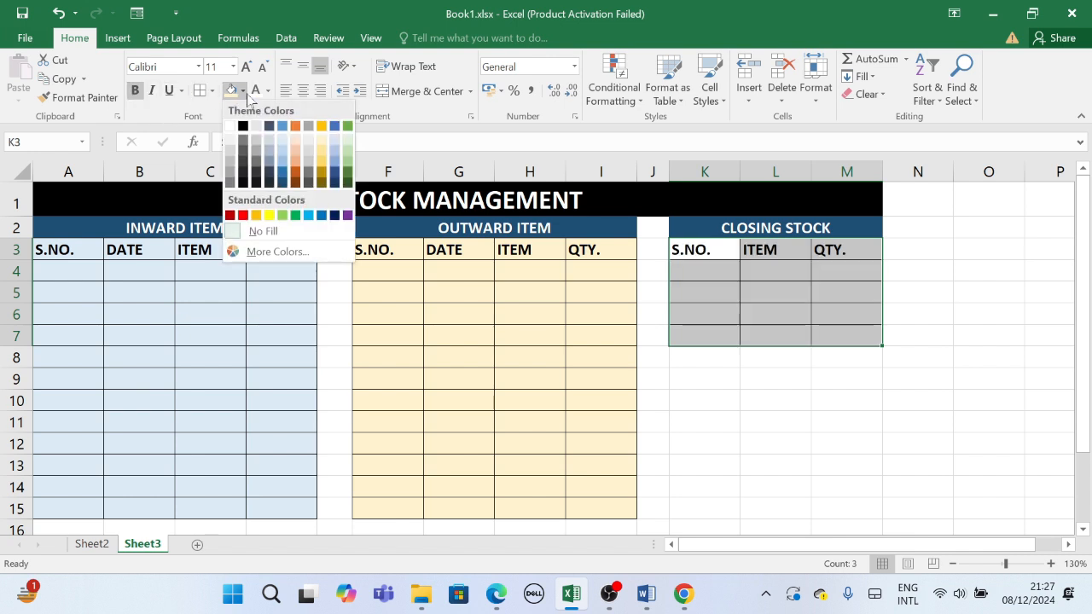
left_click(347, 140)
left_click(755, 275)
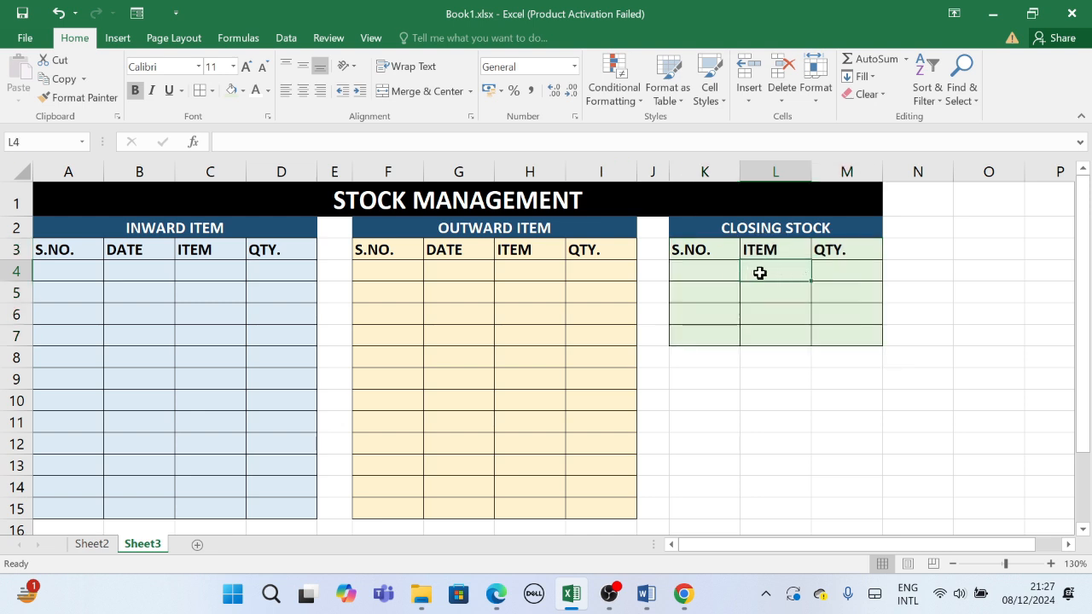
Step: Number the closing stock rows 1 to 4 in cells K4:K7
left_click(700, 273)
type("1")
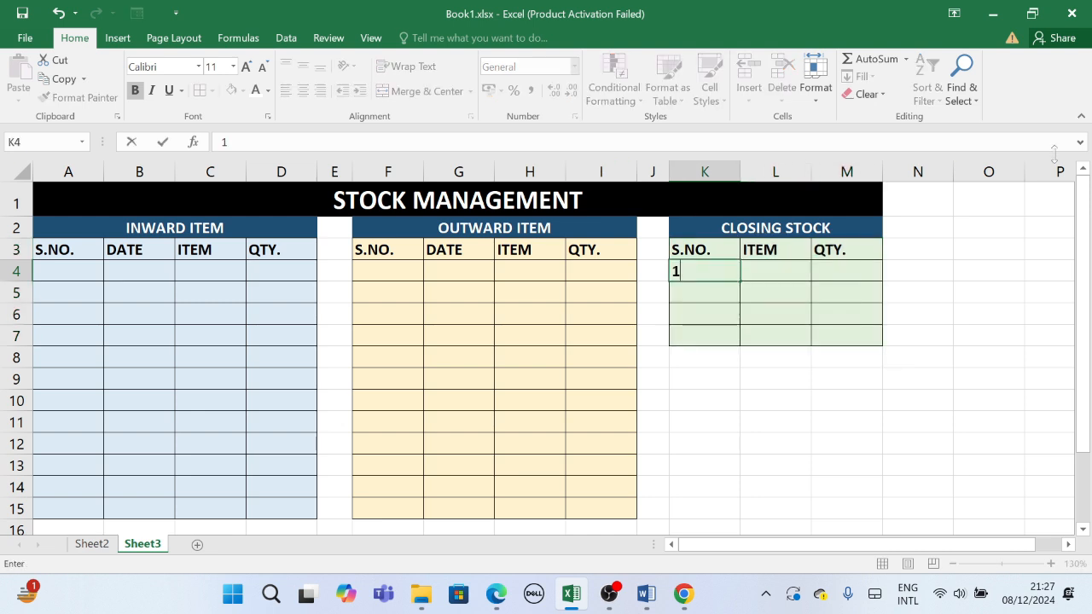
key("Return")
type("2")
key("Return")
type("3")
key("Return")
type("4")
key("Return")
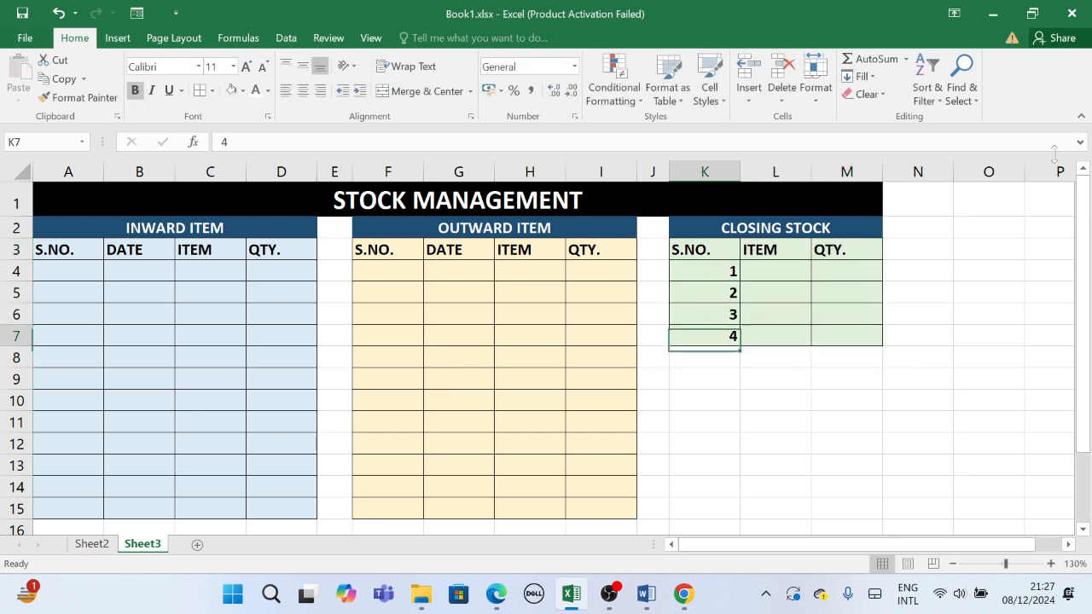
Step: List the closing stock items MOUSE, KEYBOARD, MONITOR and CPU in cells L4:L7
key("Up")
key("Up")
key("Up")
key("Up")
key("Right")
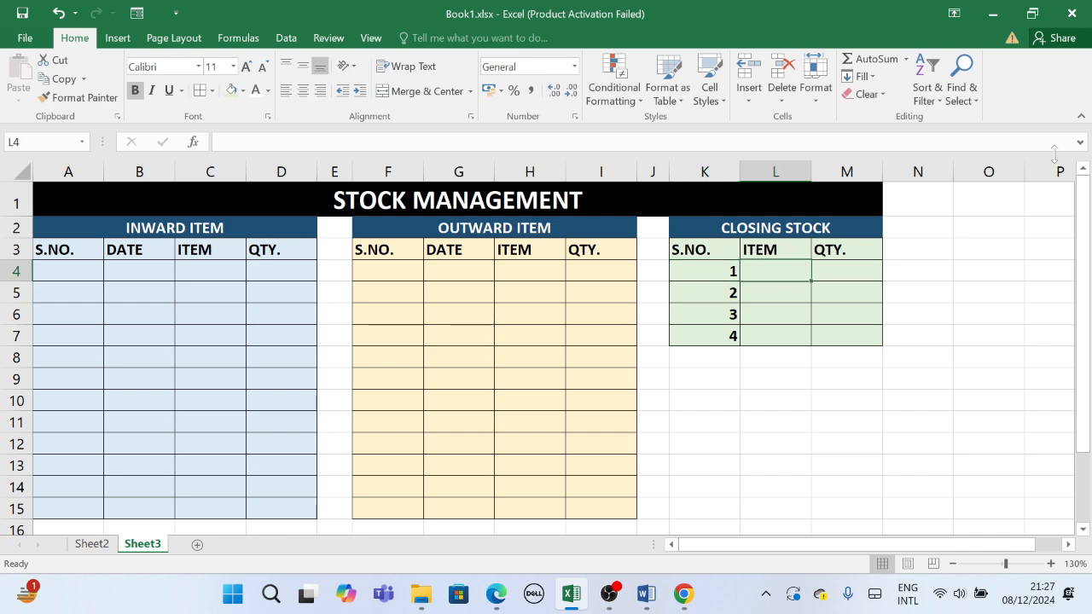
type("MOUSE")
key("Return")
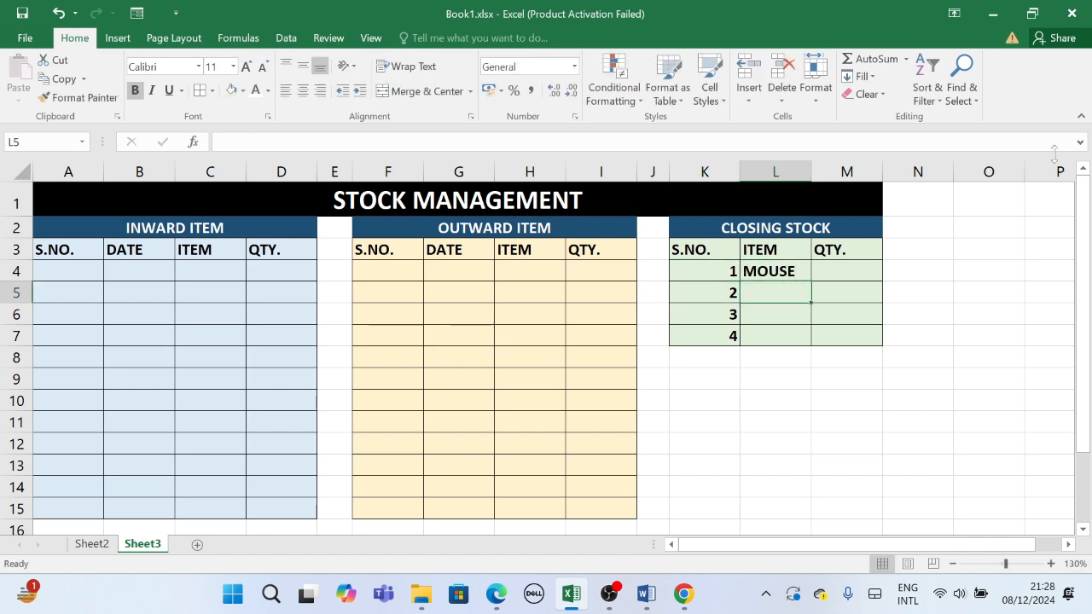
type("KEYBOARD")
key("Return")
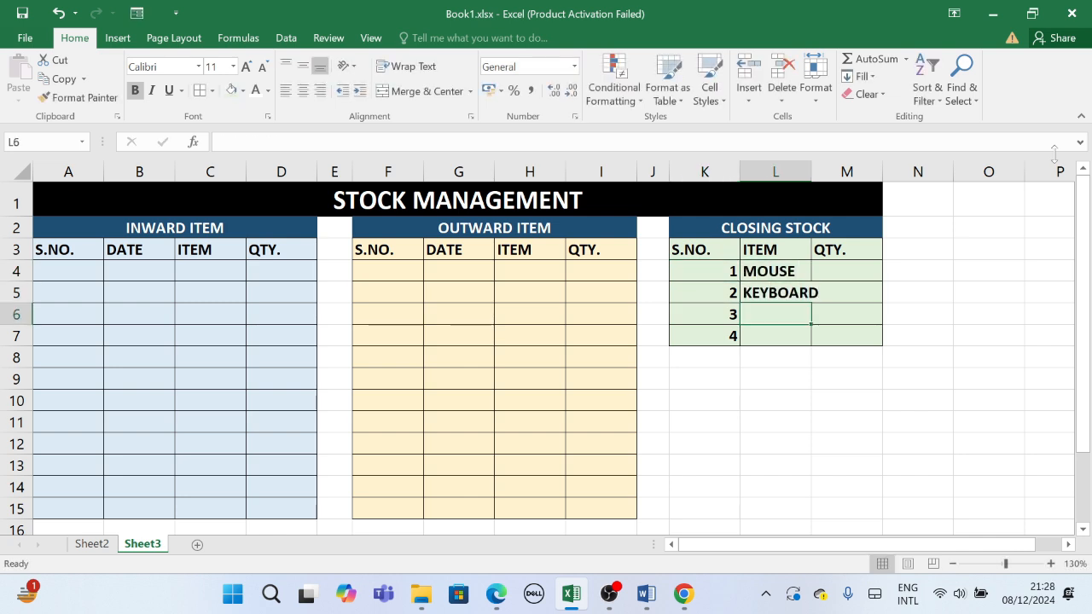
type("MONITOR")
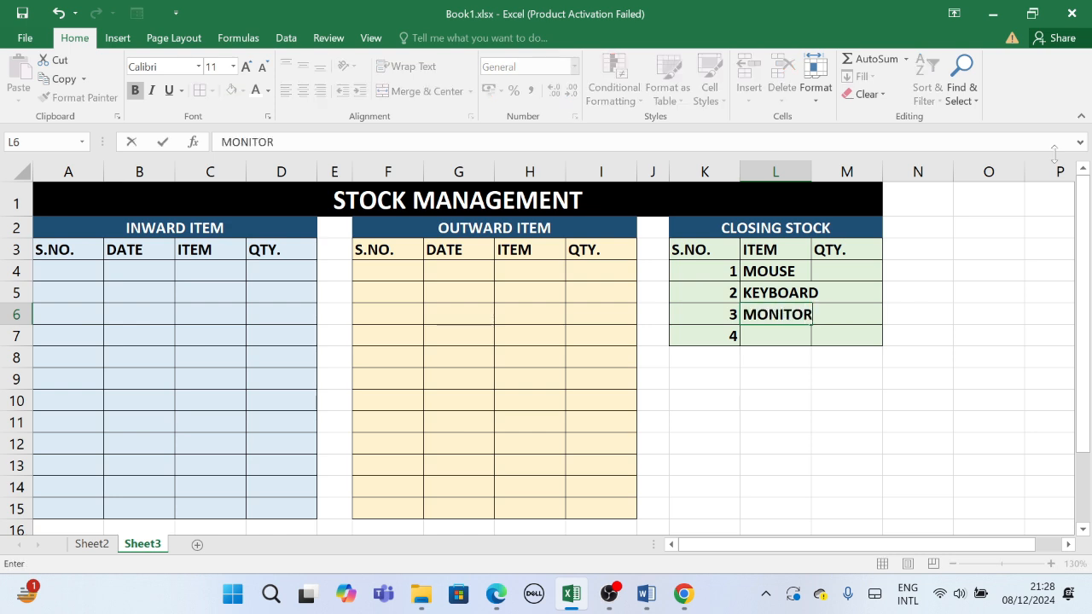
key("Return")
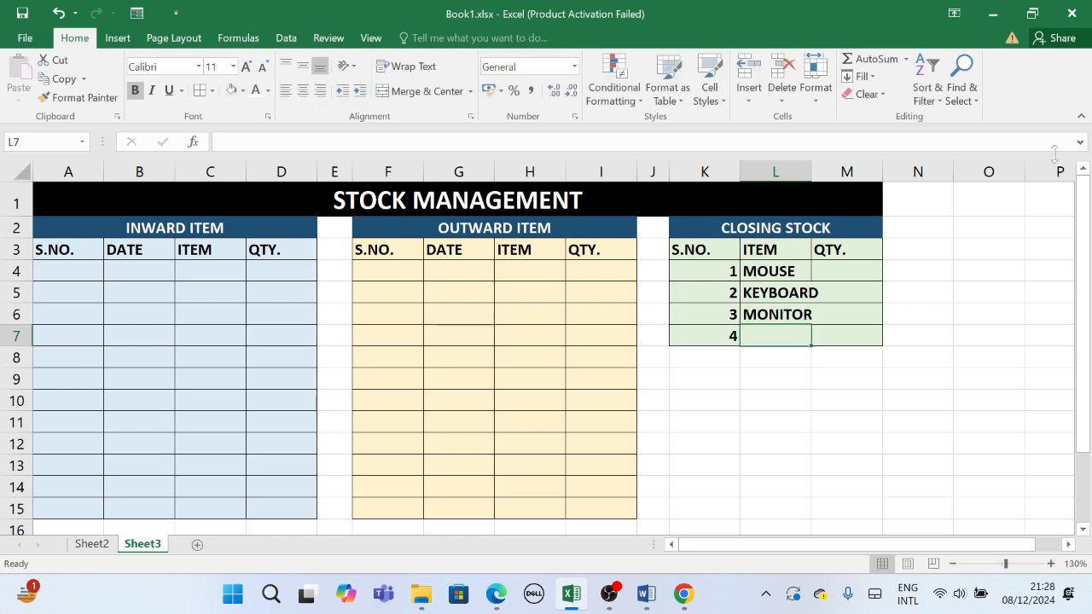
type("CPU")
key("Tab")
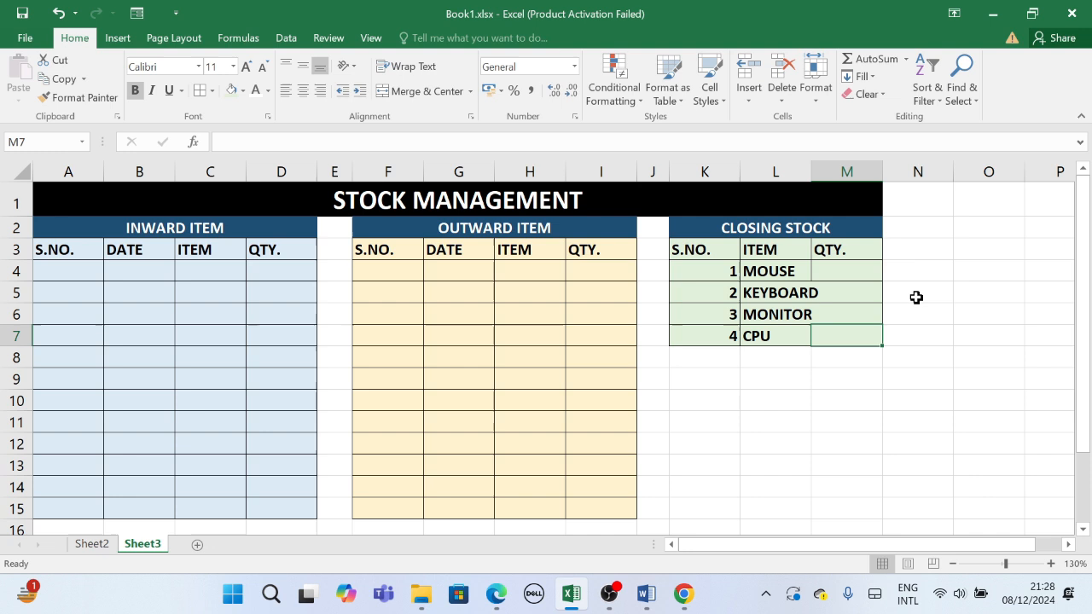
Step: AutoFit the closing stock table's ITEM and S.NO. columns, L and K, to their contents
double_click(812, 175)
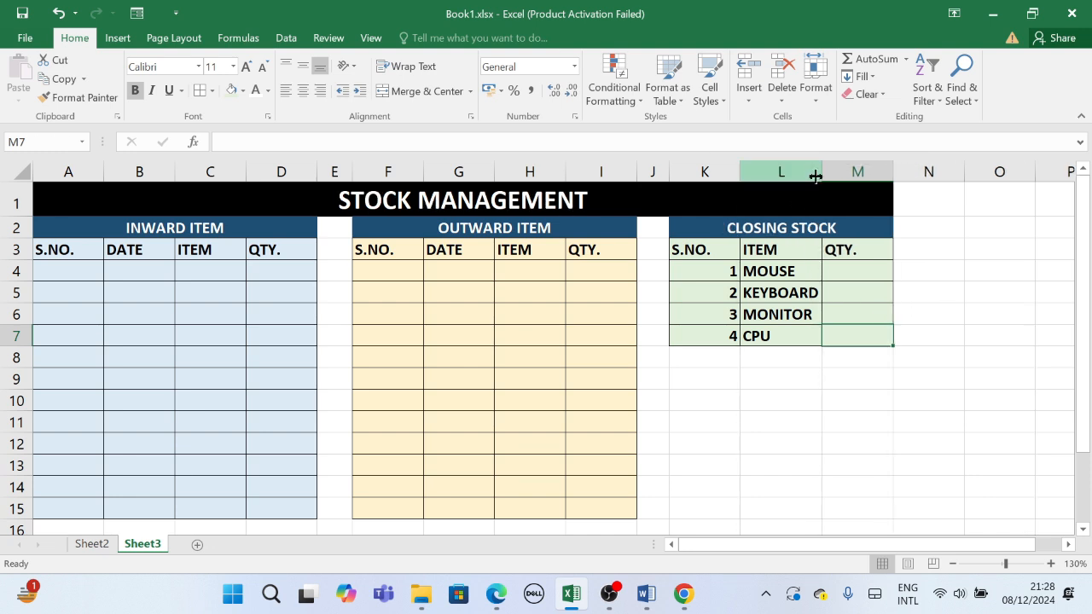
double_click(740, 176)
left_click(739, 176)
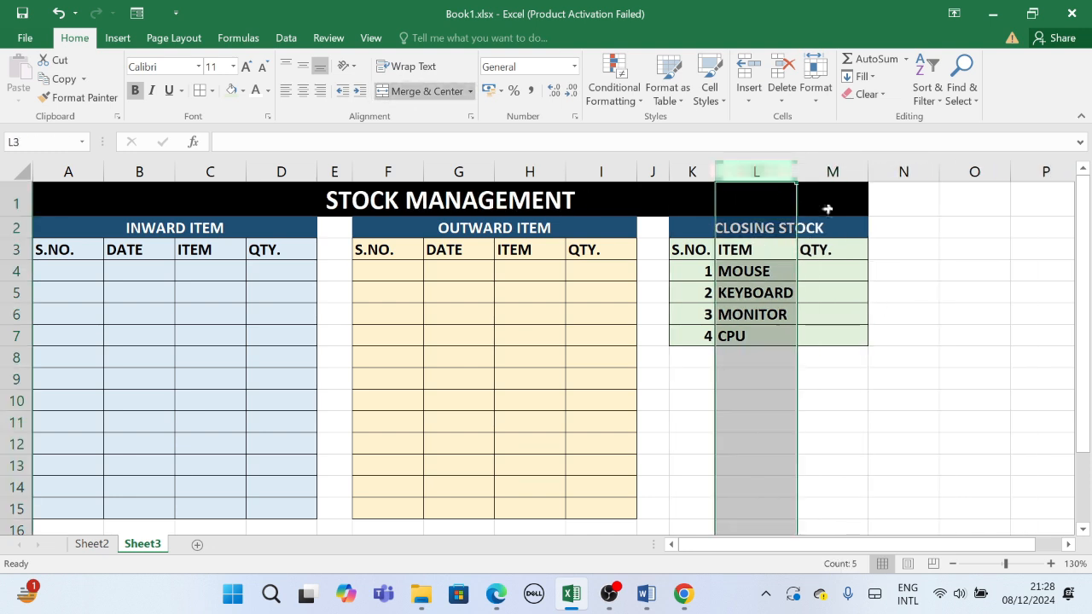
left_click(847, 266)
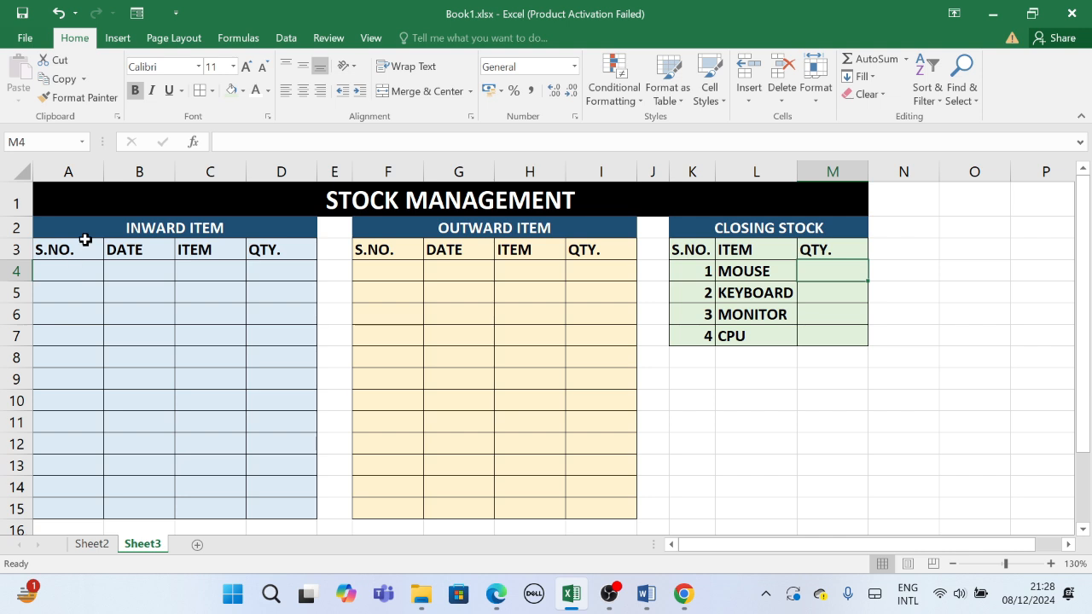
Step: Narrow the inward table's S.NO. column to just fit its header and widen its DATE column
left_click_drag(104, 164, 85, 166)
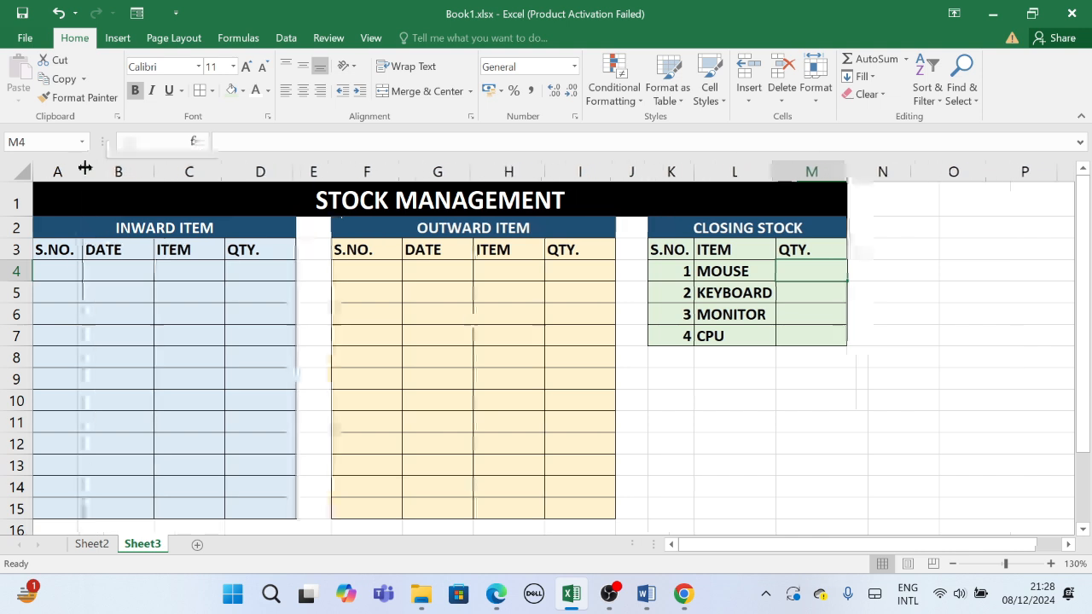
left_click_drag(154, 168, 180, 173)
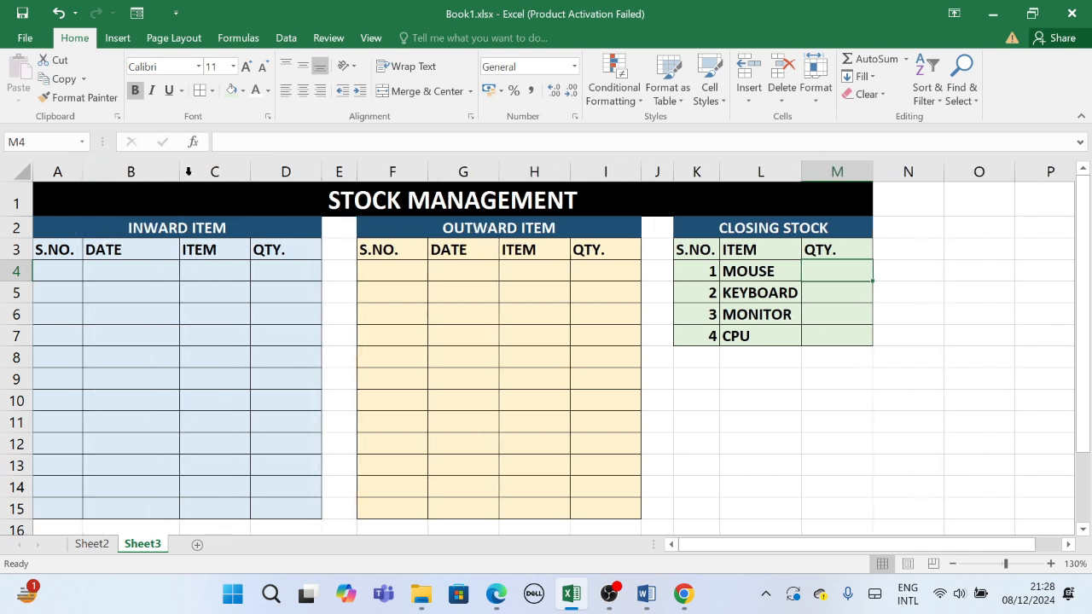
Step: Widen the inward ITEM column and the outward DATE and ITEM columns, and narrow the outward S.NO. column
left_click_drag(249, 173, 280, 178)
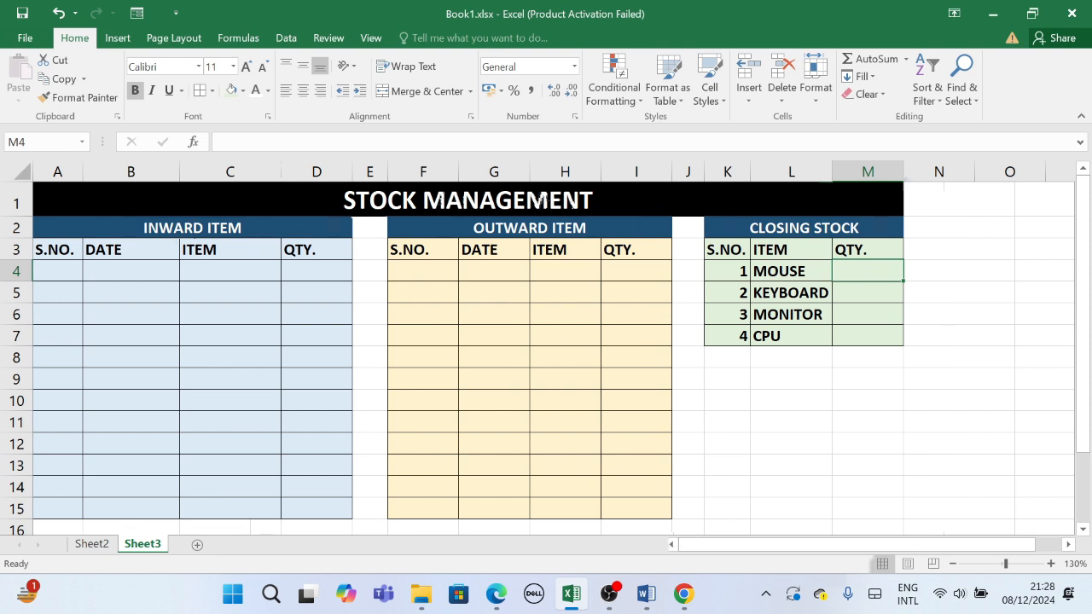
left_click_drag(458, 168, 424, 176)
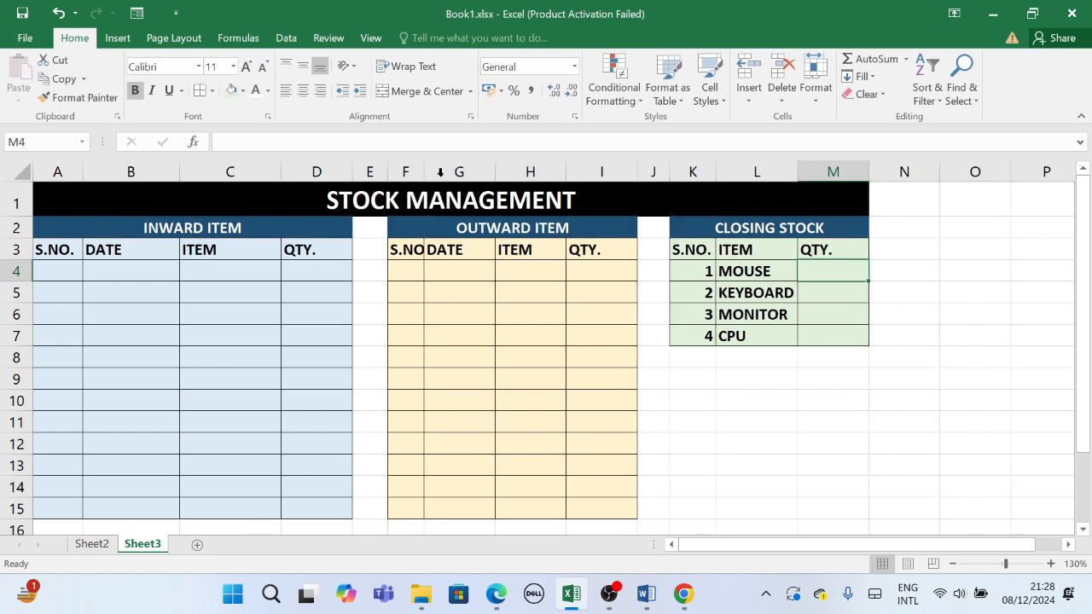
left_click_drag(494, 171, 522, 172)
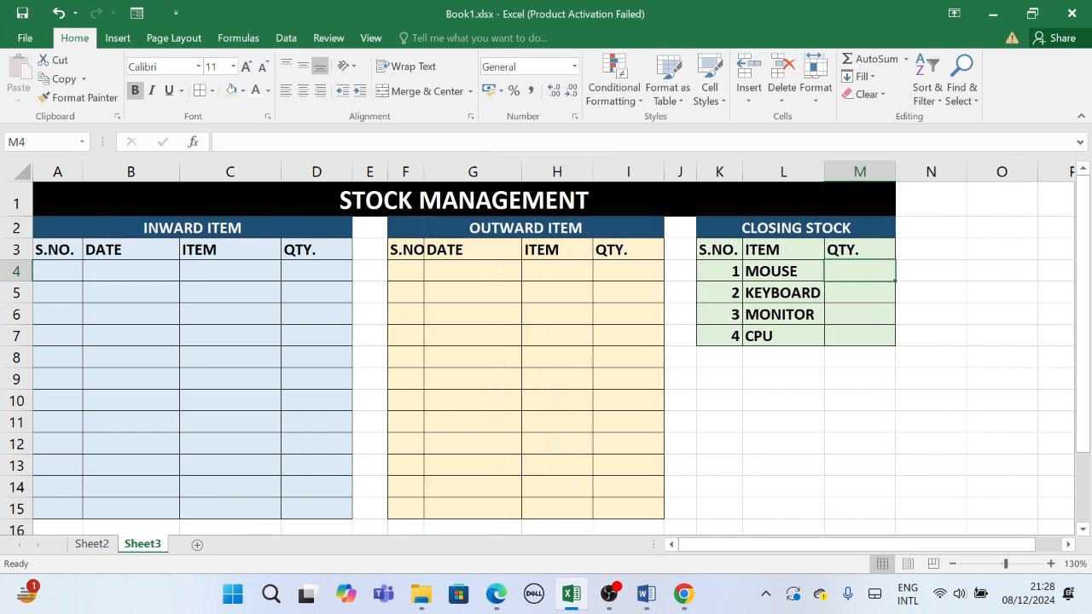
left_click_drag(595, 176, 615, 175)
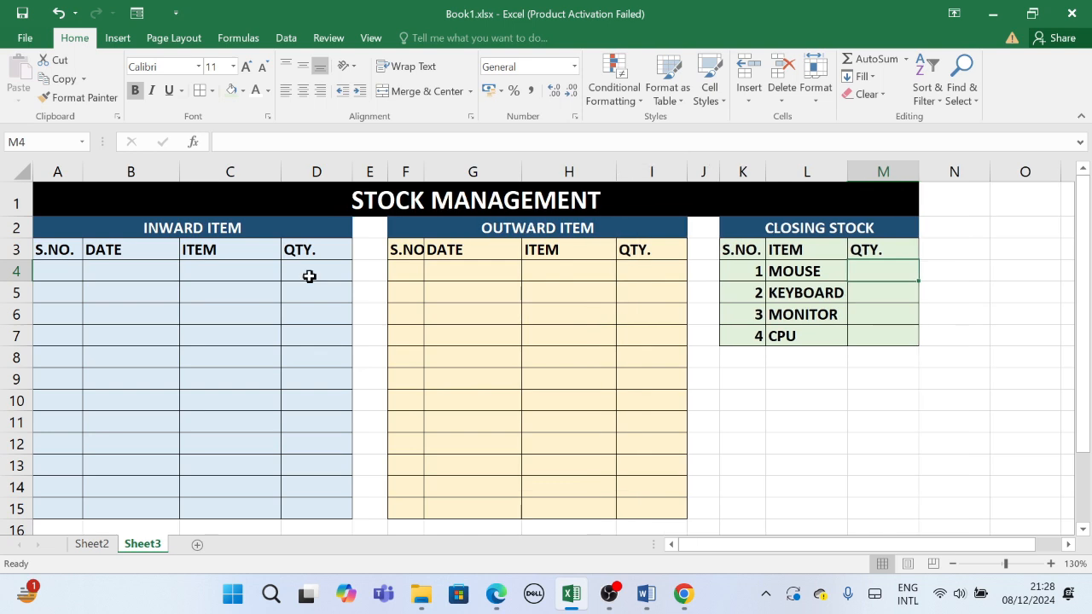
Step: Center all the column headers in row 3 horizontally
left_click(10, 249)
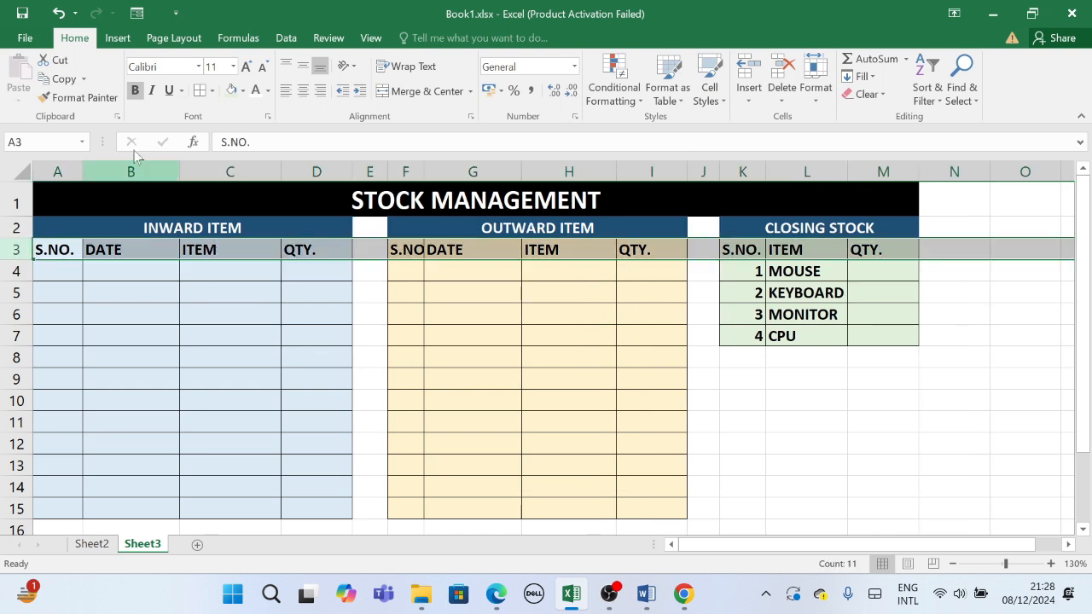
left_click(303, 91)
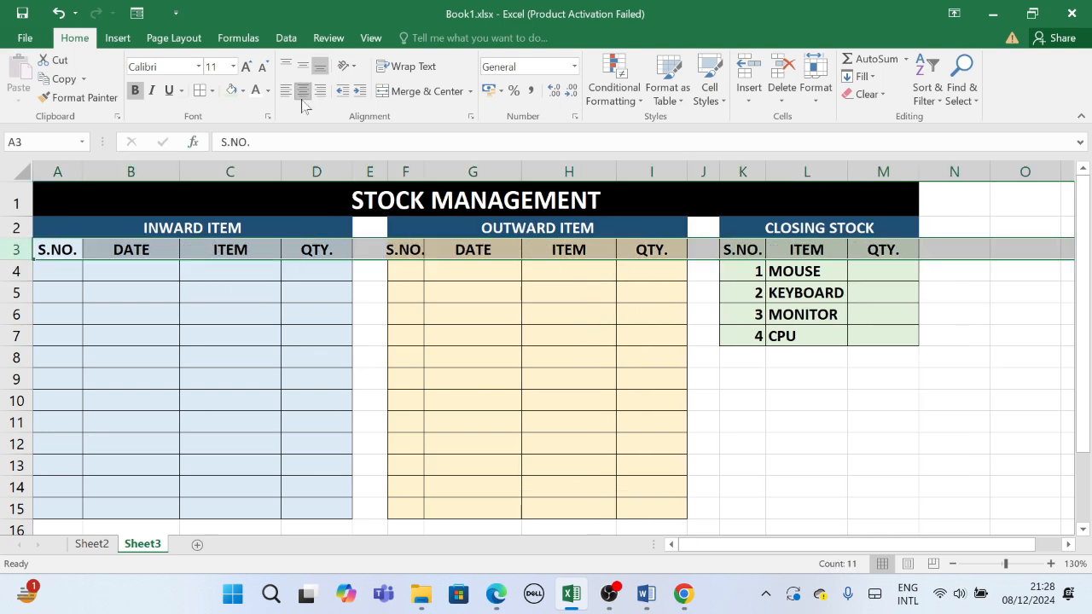
left_click(252, 288)
Step: Number the inward table rows 1 to 12 in cells A4:A15
left_click(51, 268)
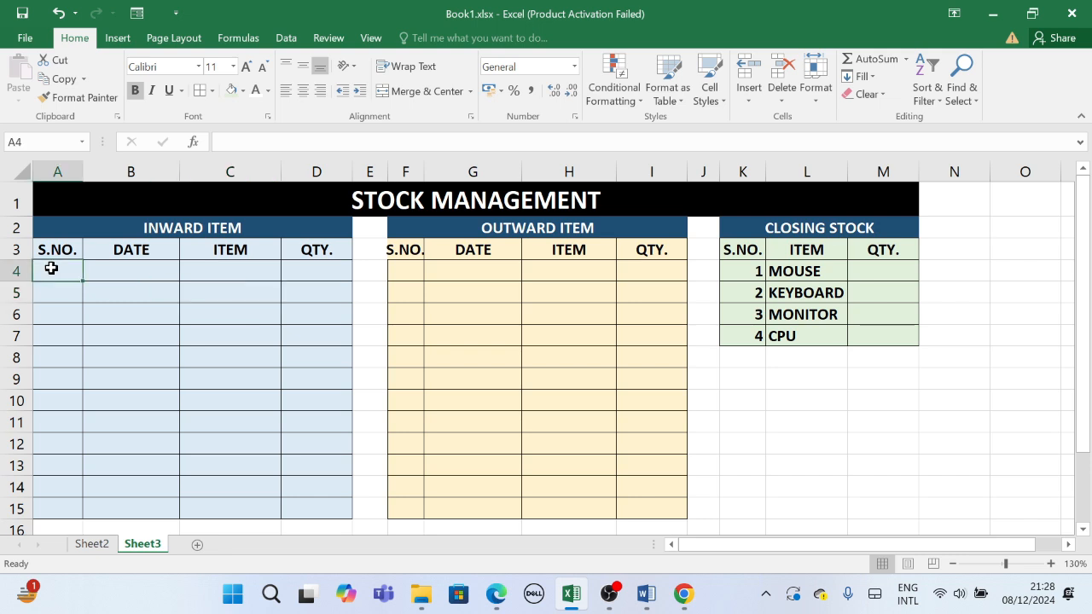
type("1")
key("Return")
left_click(61, 273)
left_click_drag(83, 275, 81, 510)
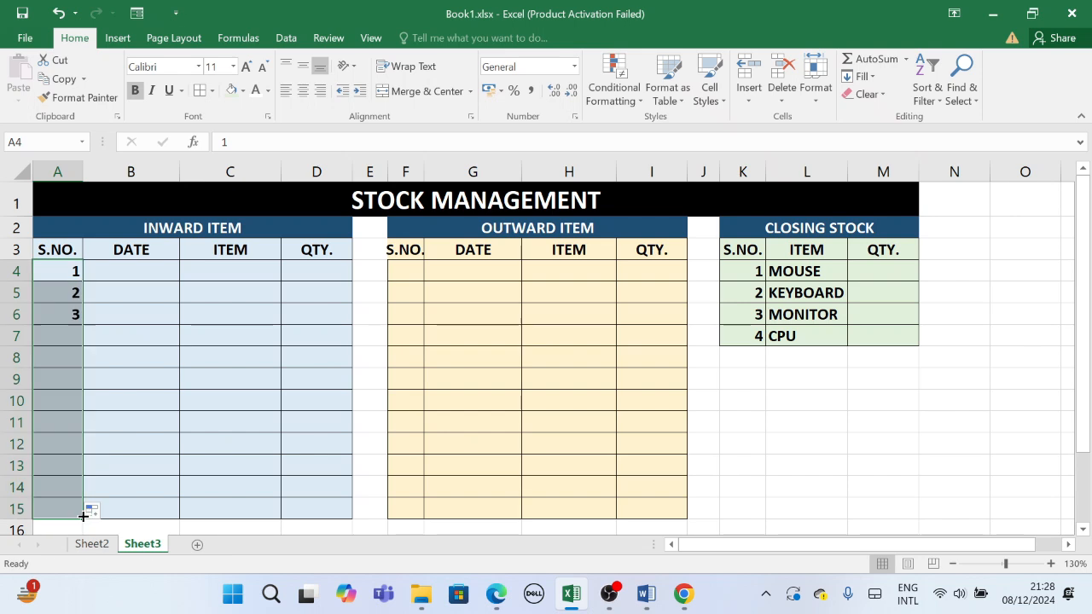
Step: AutoFit the outward table's S.NO. column and number its rows 1 to 12 in cells F4:F15
left_click(406, 270)
double_click(427, 176)
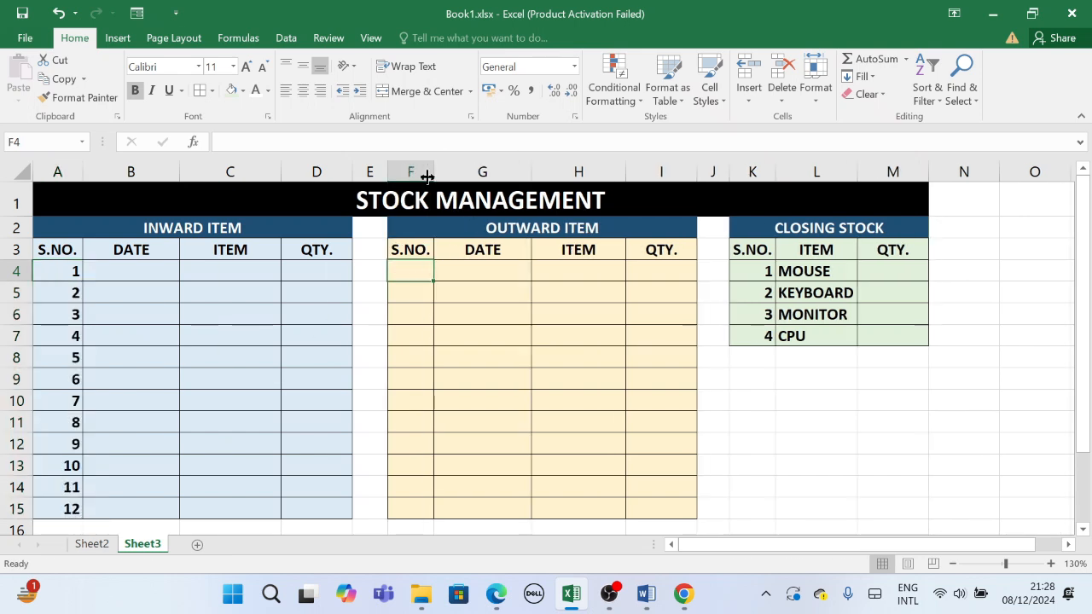
type("1")
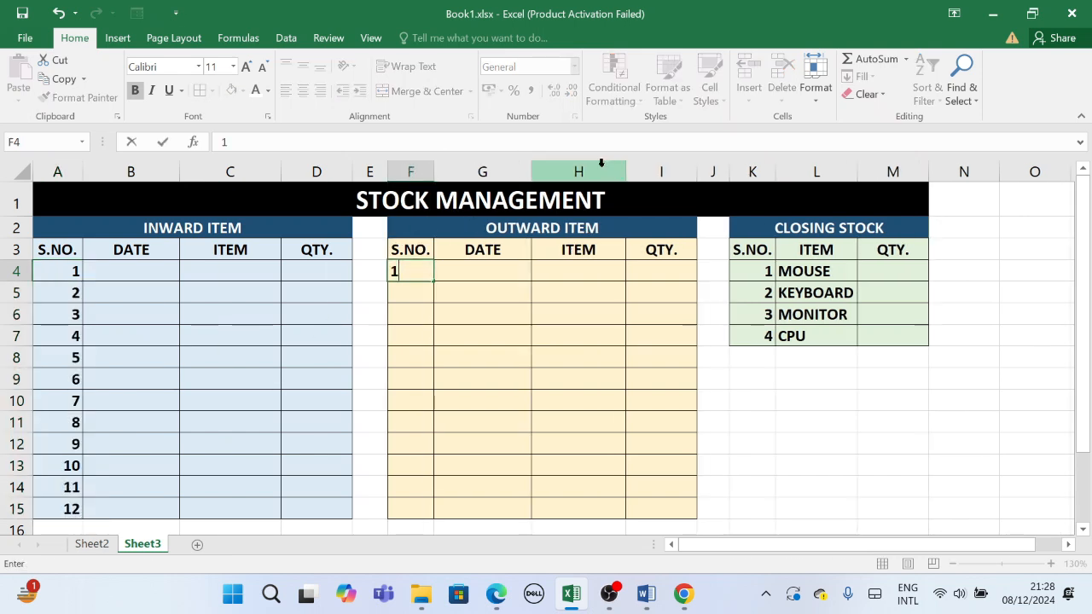
key("Return")
left_click(411, 269)
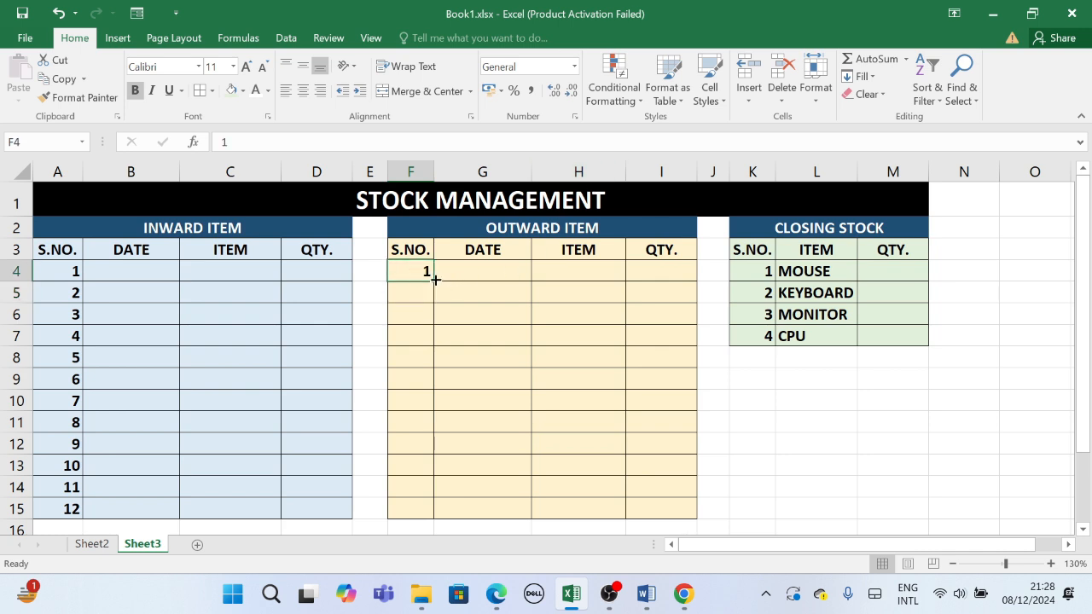
left_click_drag(435, 279, 411, 520)
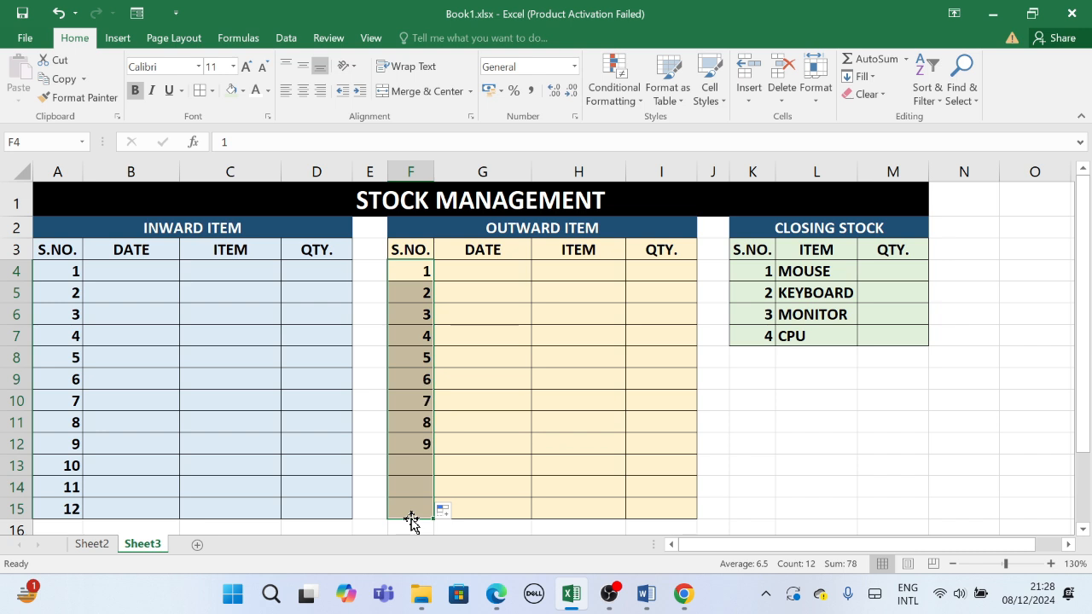
left_click(619, 346)
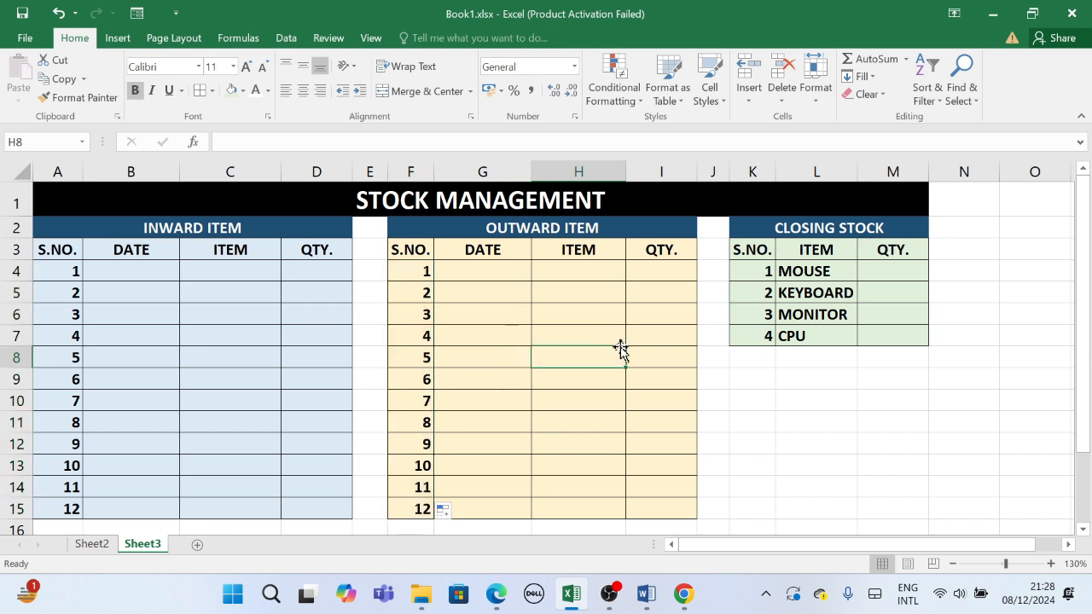
Step: Add a data validation list to the inward ITEM cells C4:C15 with source =$L$4:$L$7 and check the dropdown in C4
left_click(244, 271)
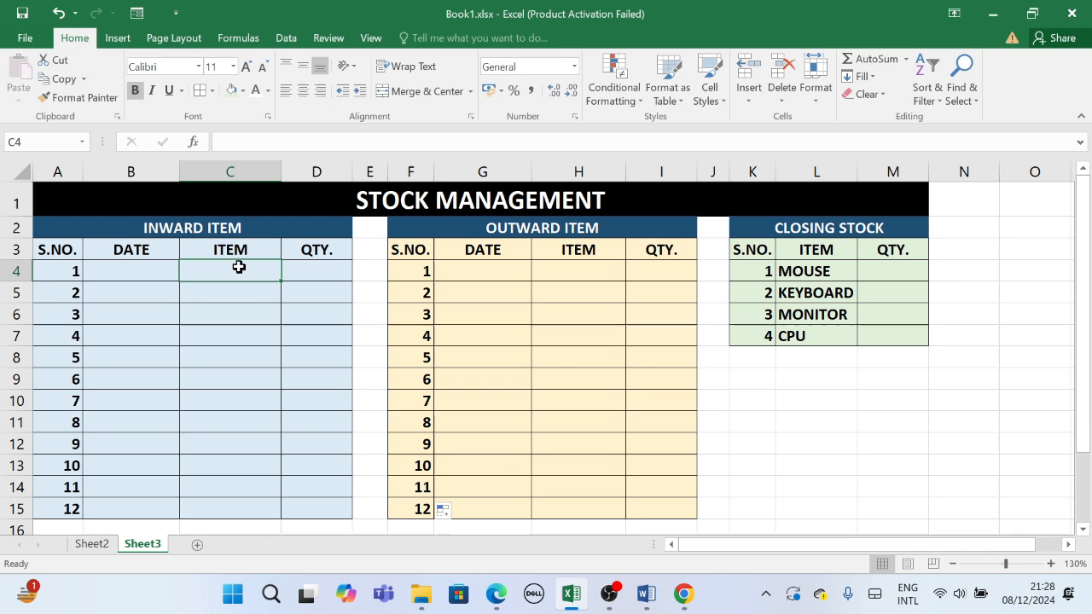
left_click_drag(239, 267, 245, 504)
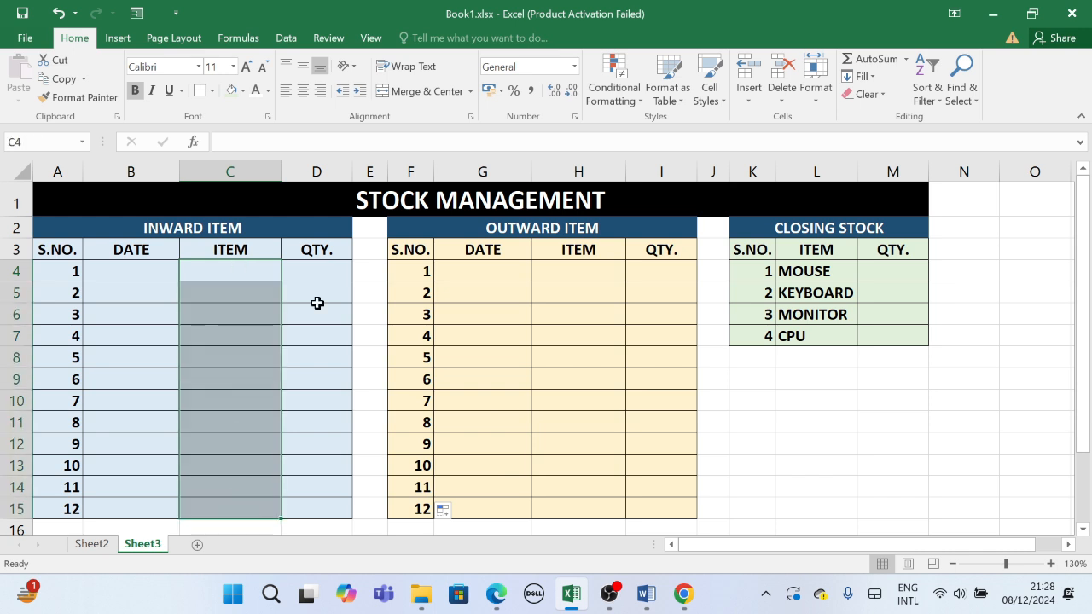
left_click(286, 37)
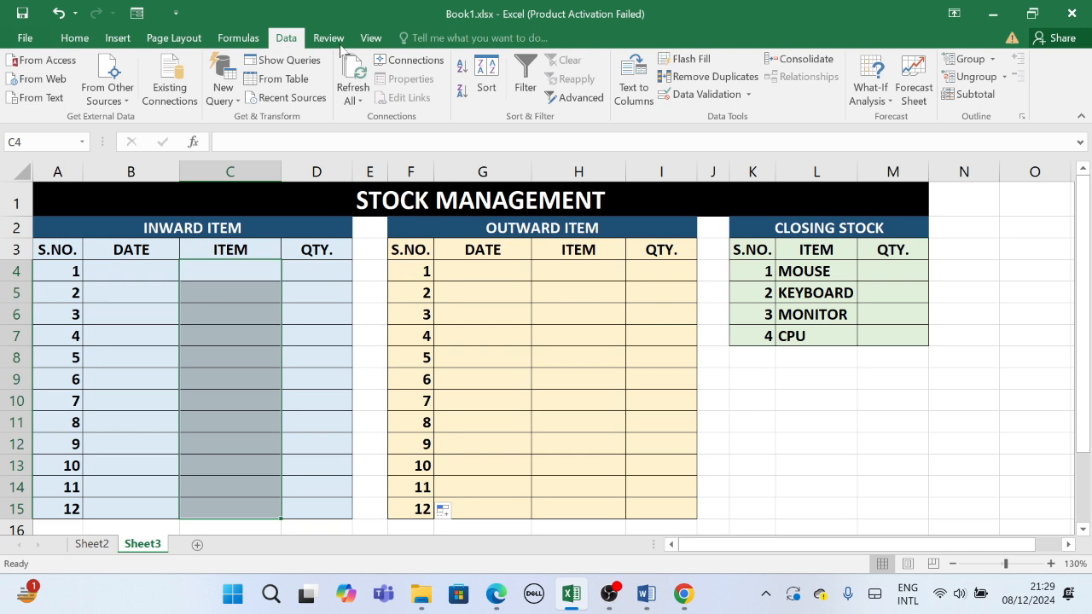
left_click(704, 94)
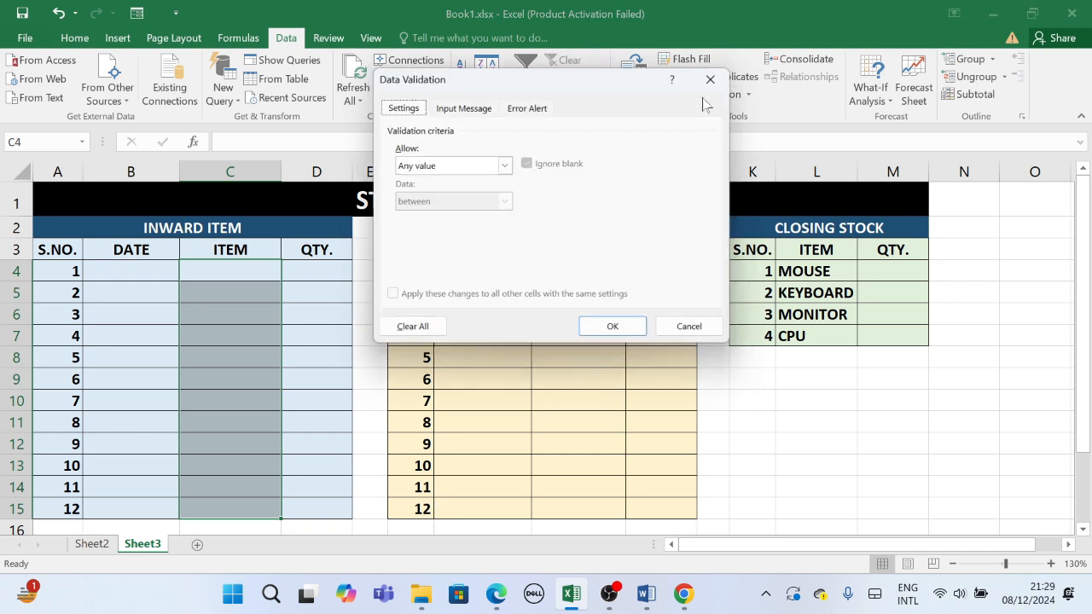
left_click(423, 166)
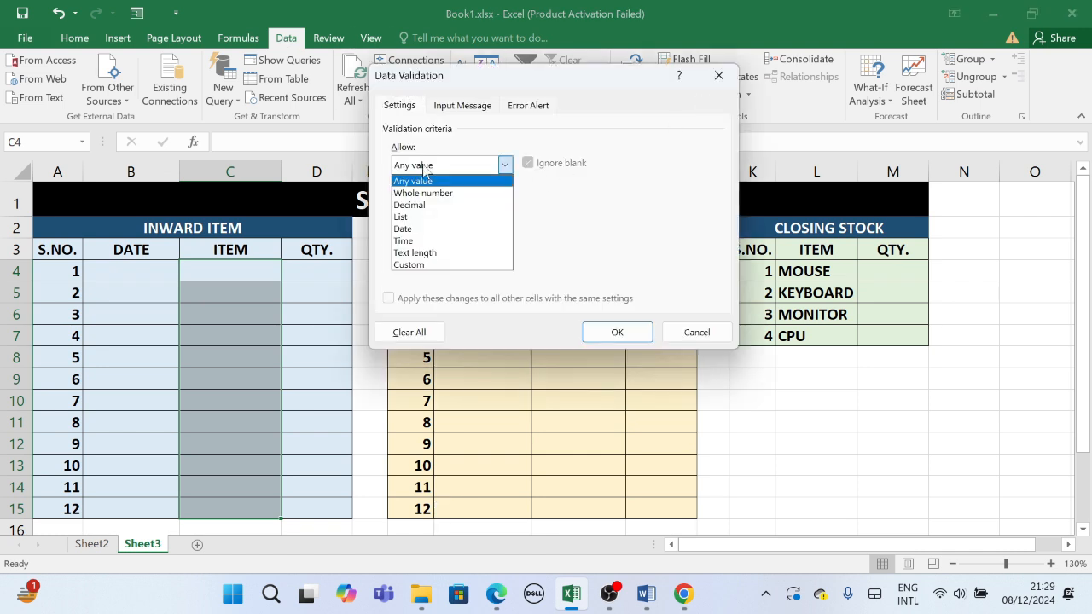
left_click(415, 215)
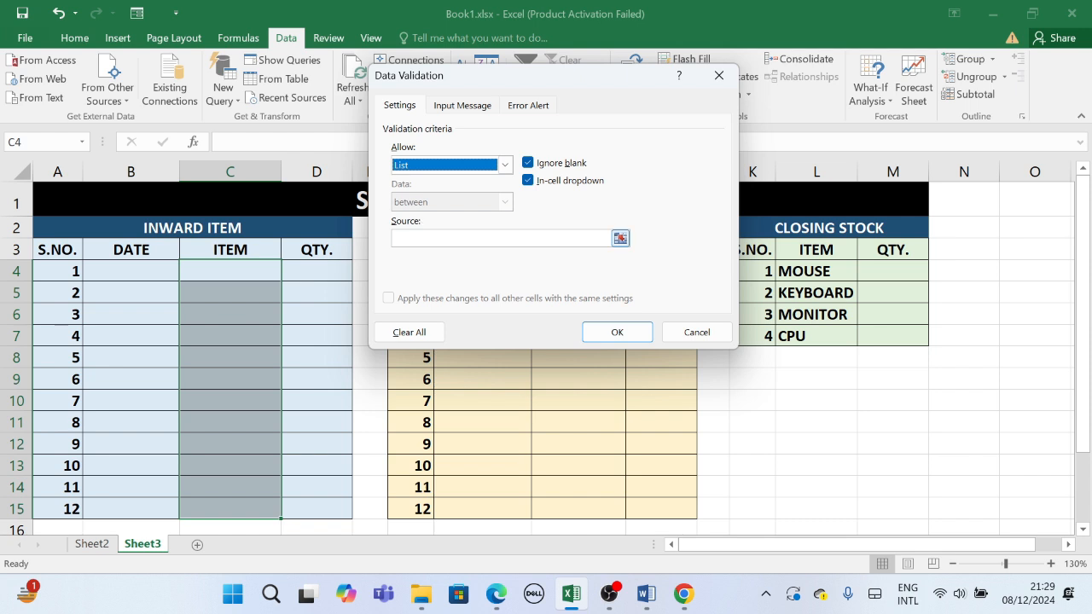
left_click(429, 238)
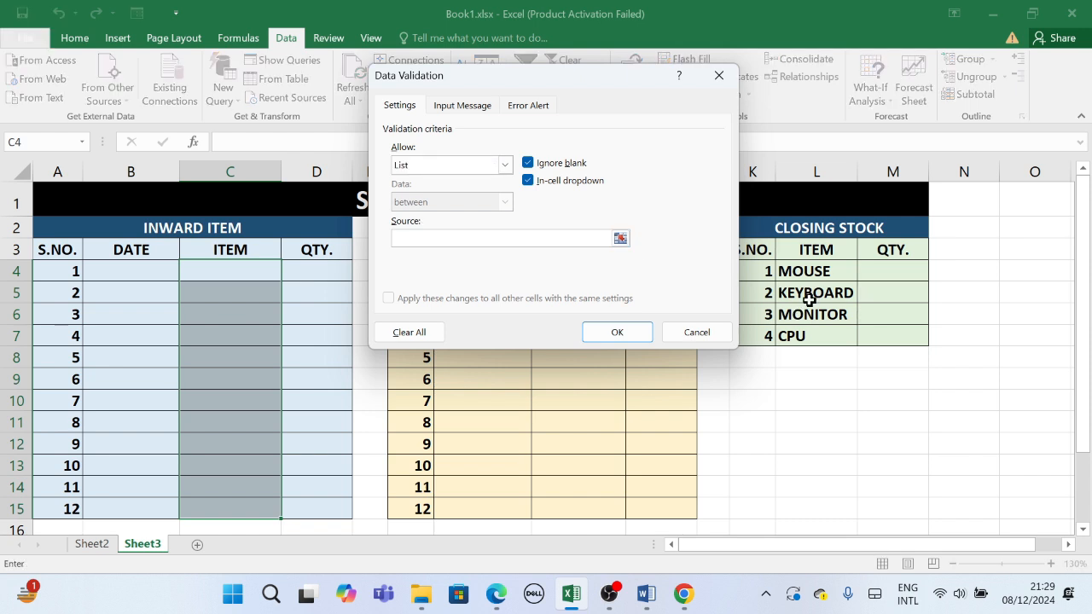
left_click_drag(818, 274, 820, 336)
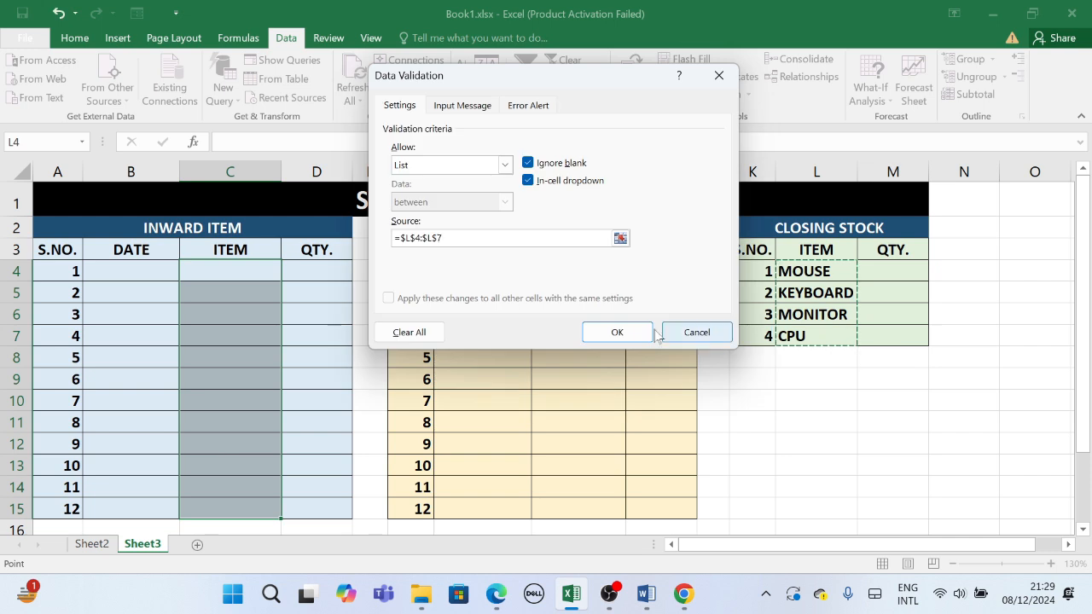
left_click(626, 333)
left_click(245, 268)
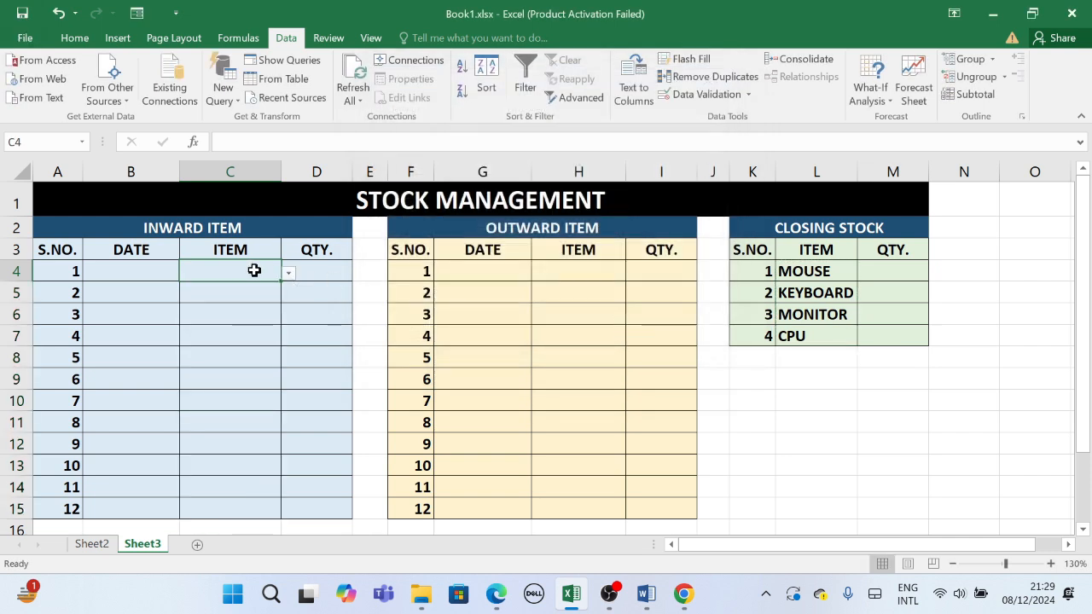
left_click(290, 274)
Step: Add a data validation list to the outward ITEM cells H4:H15, using the closing stock items in L4:L7 as source
left_click(611, 278)
left_click_drag(607, 276, 599, 510)
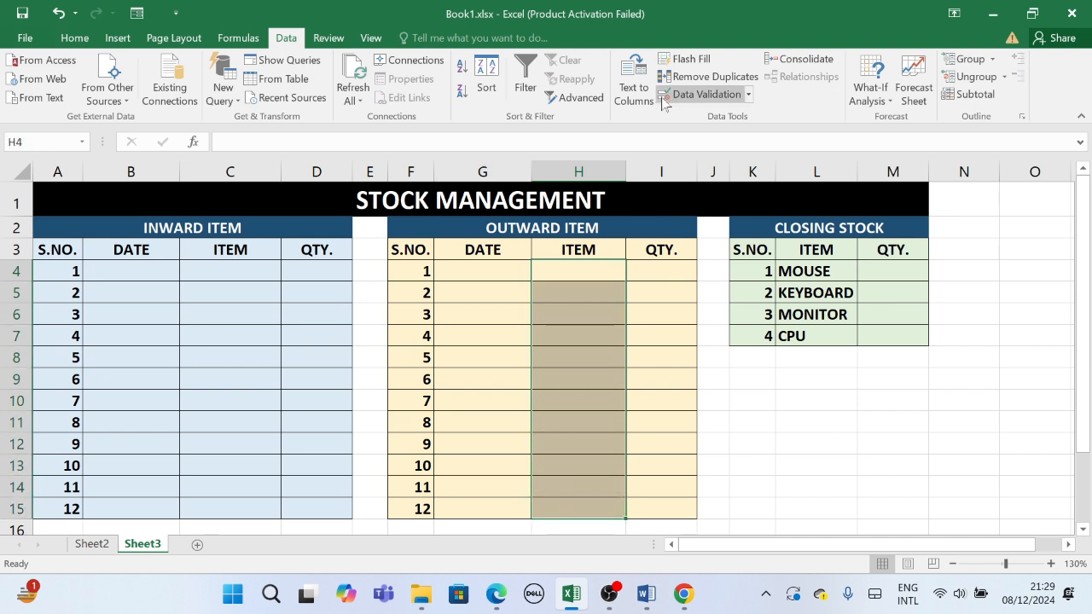
left_click(686, 94)
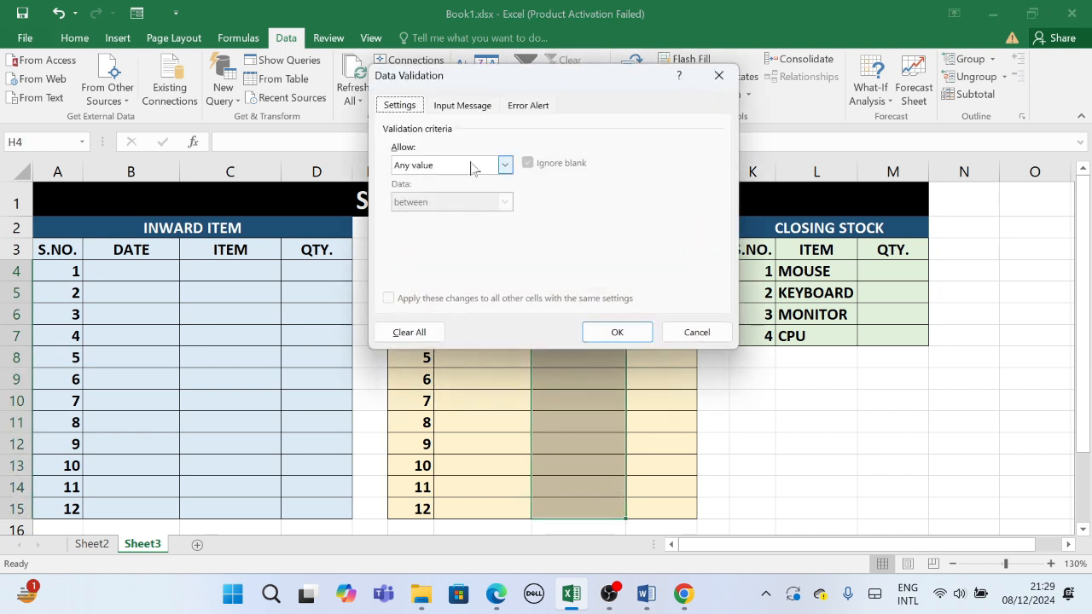
left_click(504, 165)
left_click(439, 221)
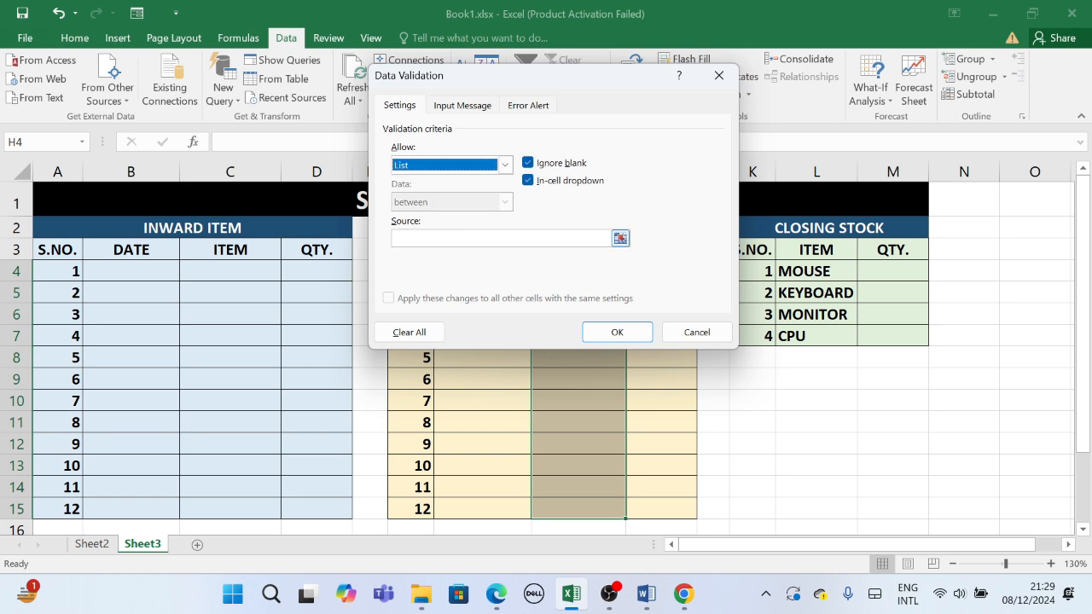
left_click(495, 239)
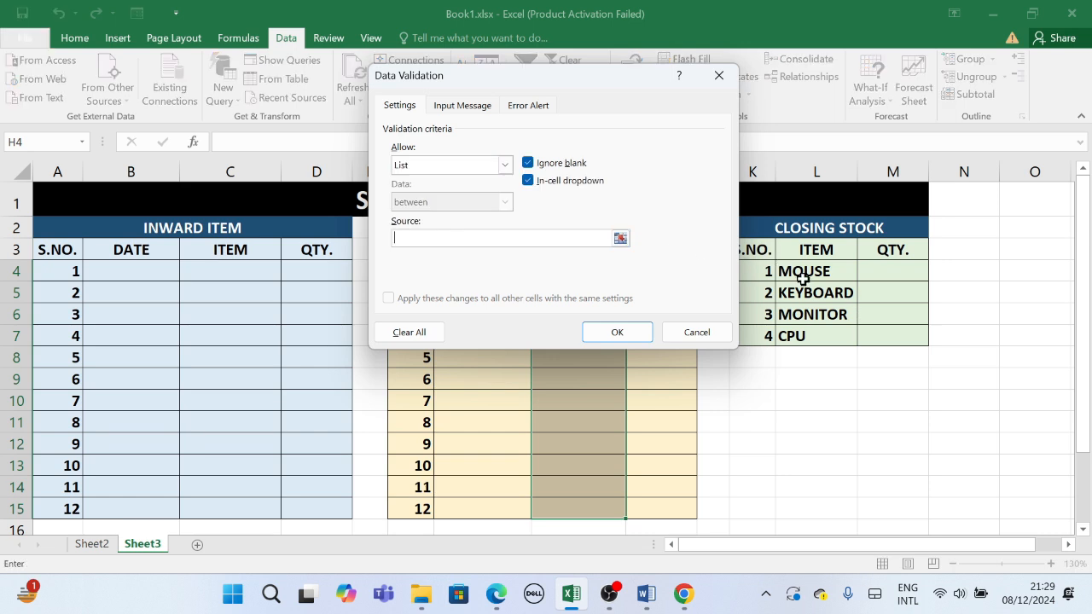
left_click_drag(803, 273, 809, 334)
left_click(630, 332)
left_click(439, 293)
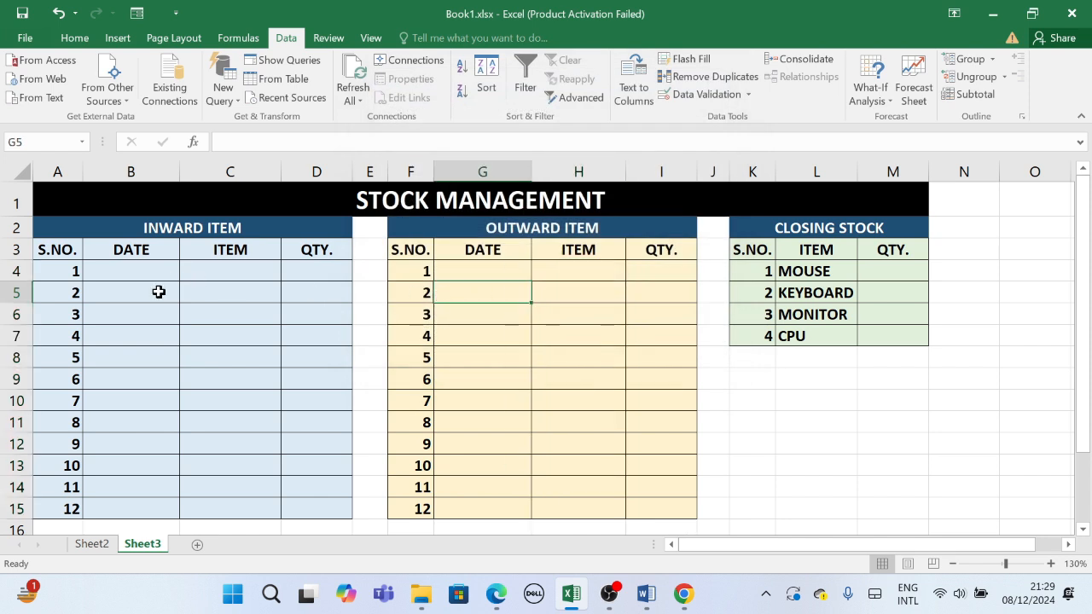
Step: Enter the date 1-12-2024 in cell B4 of the inward table
left_click(130, 270)
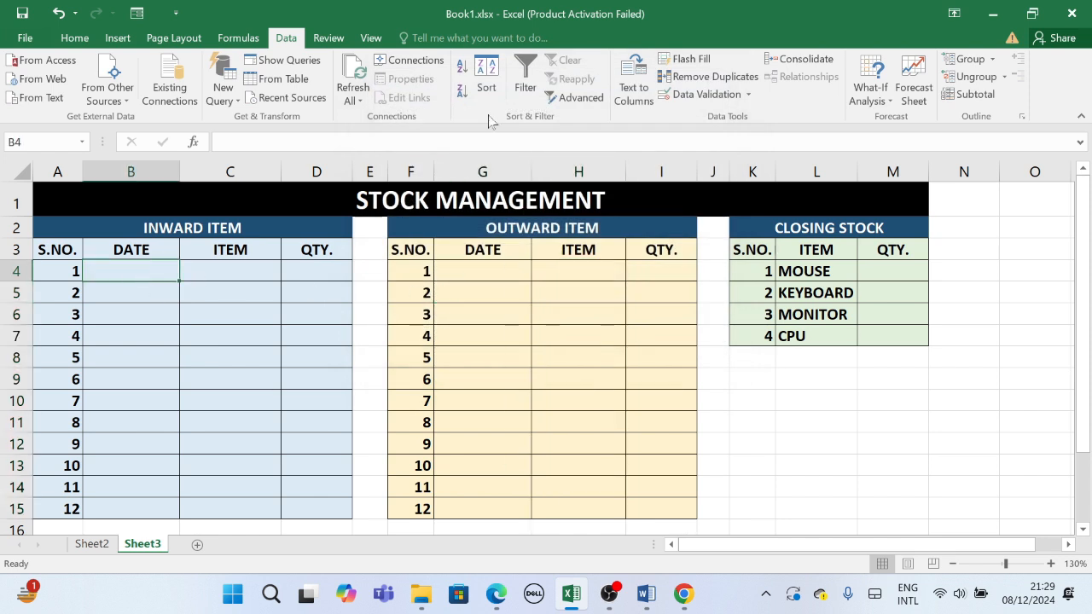
type("1")
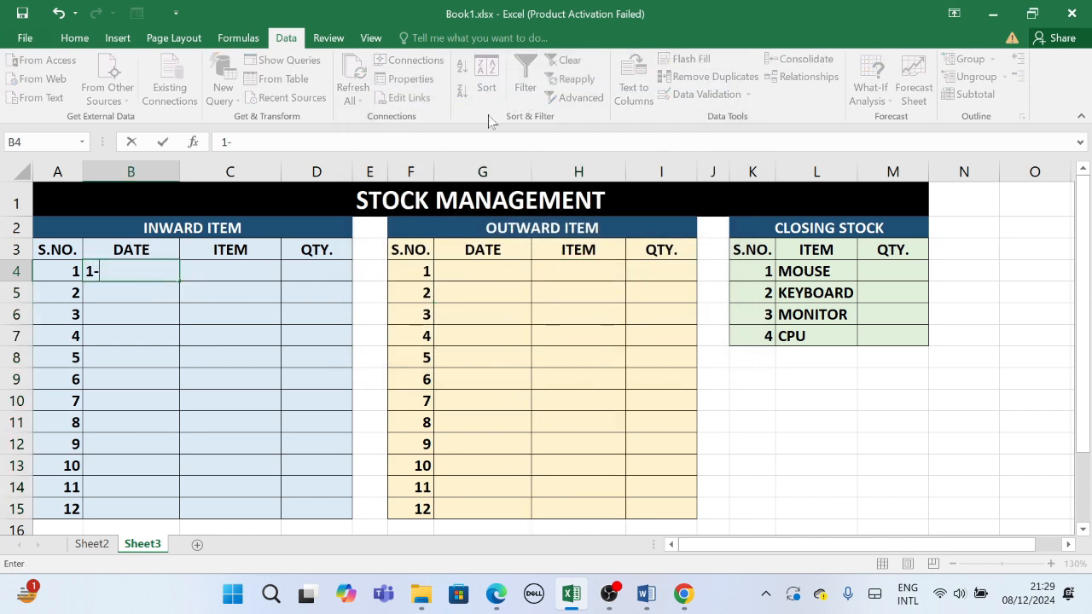
type("-12-2024")
key("Return")
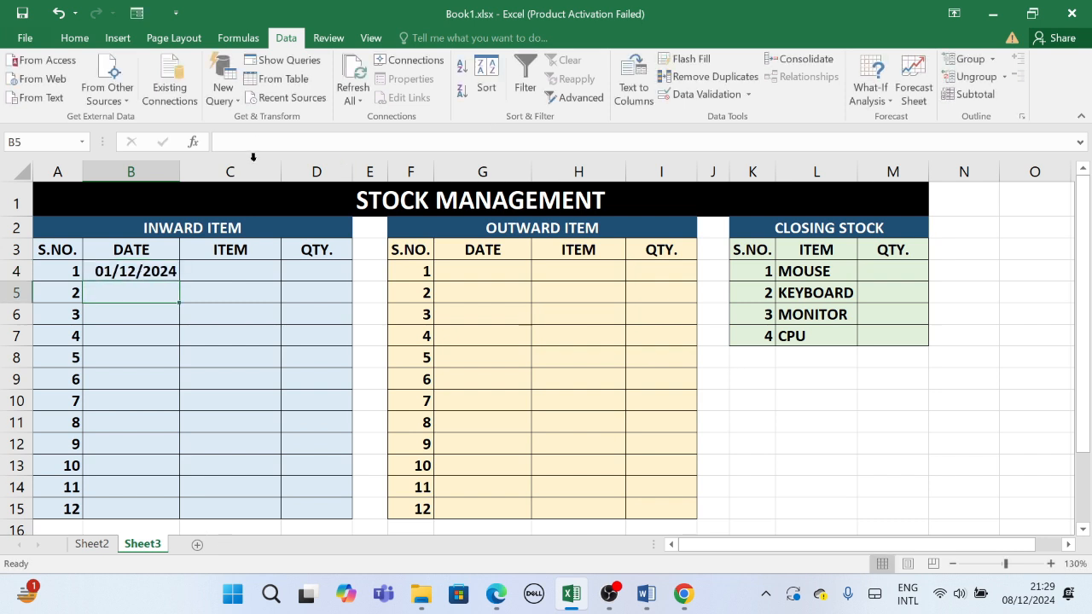
Step: Choose MOUSE as the first inward item in C4 and enter a quantity of 100 in D4
left_click(193, 267)
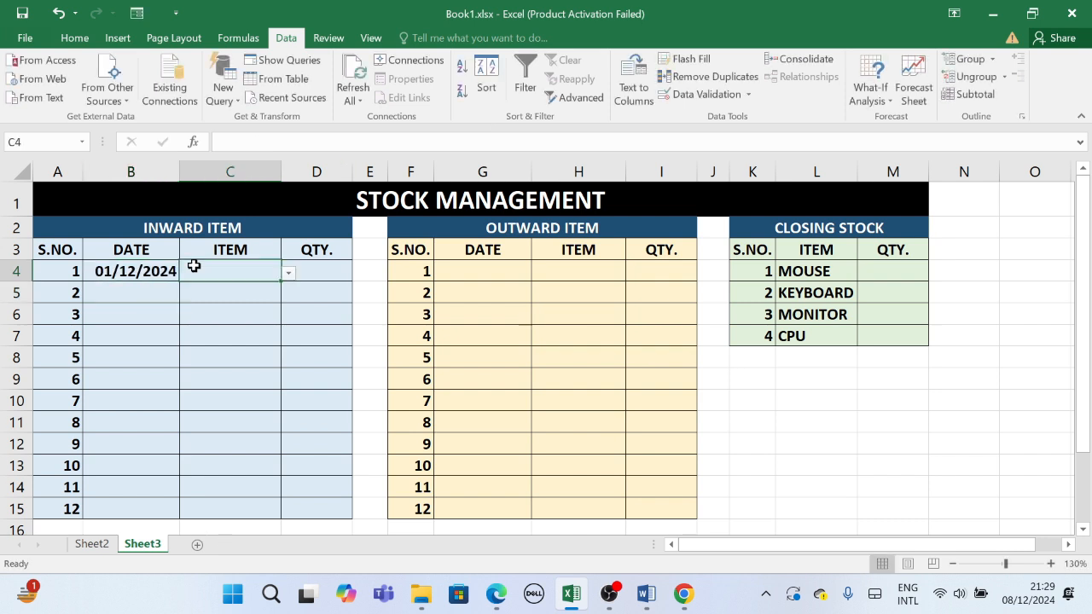
left_click(289, 273)
left_click(249, 290)
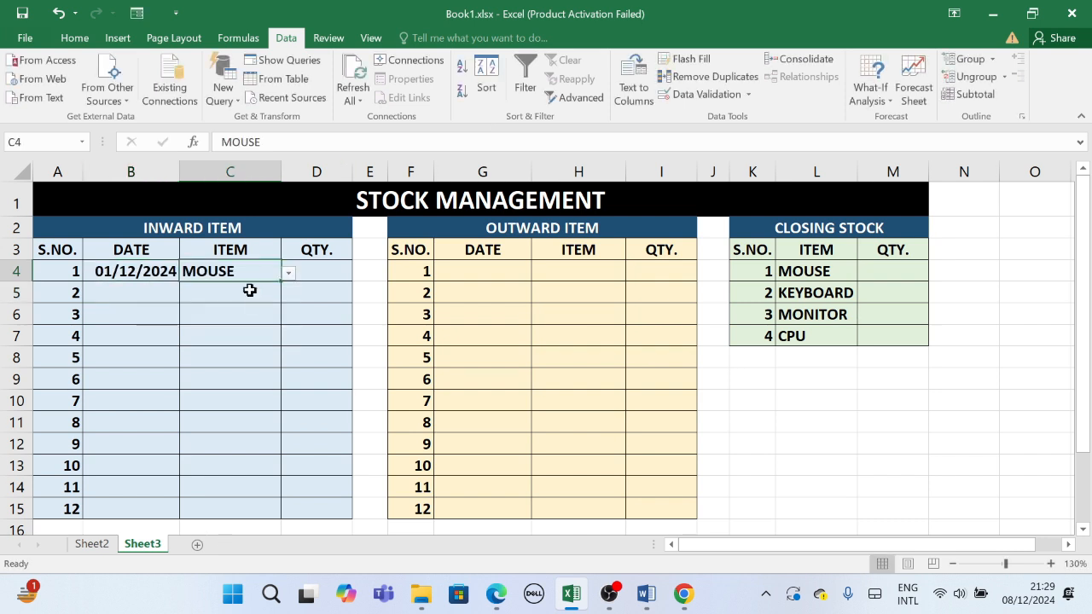
left_click(307, 280)
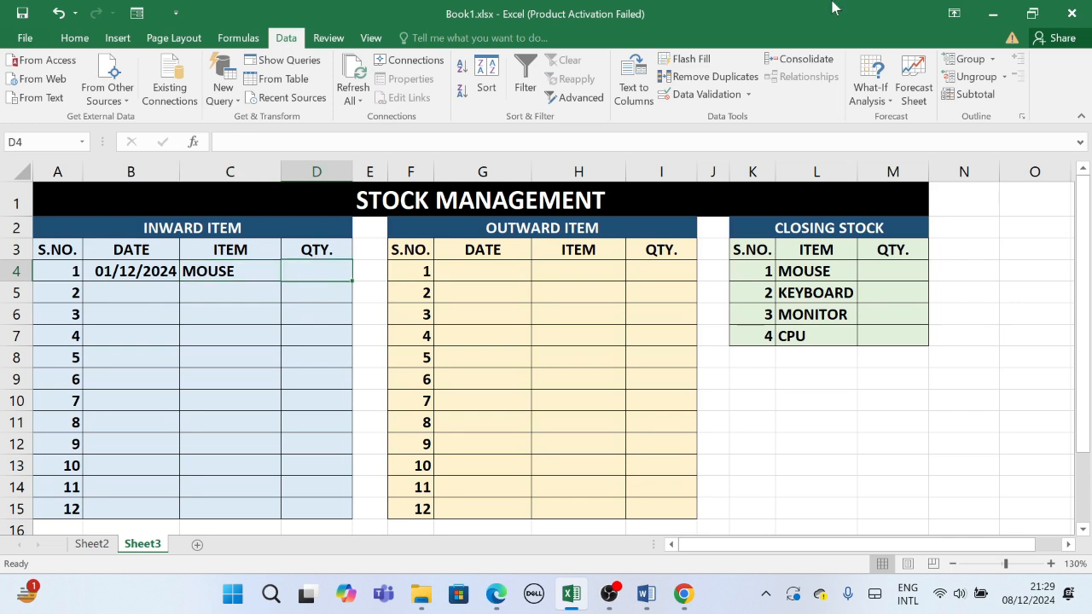
type("100")
key("Return")
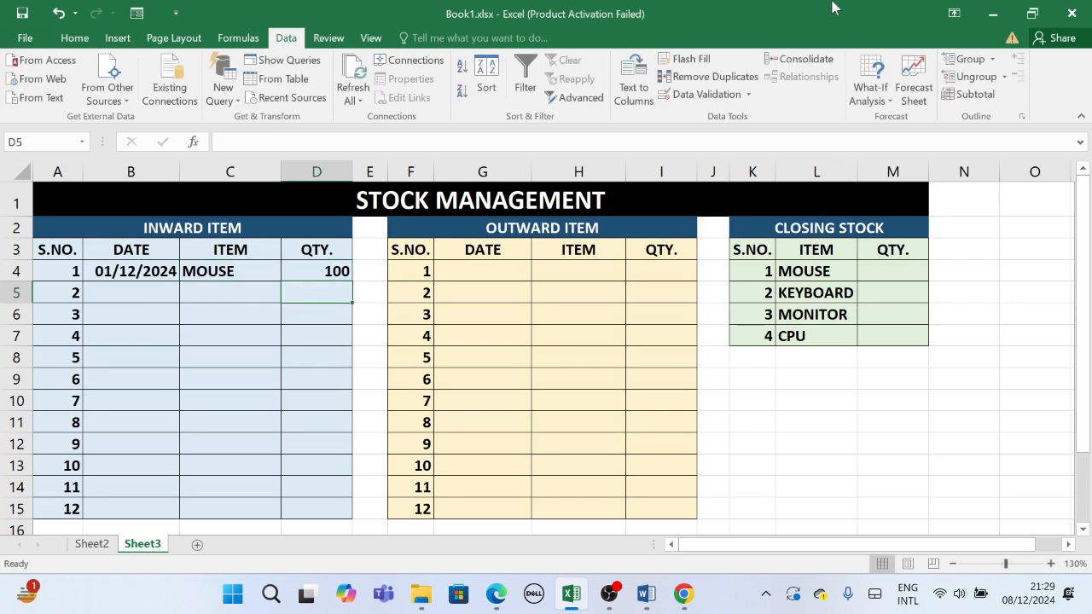
Step: Fill in the first outward row with the date 2-12-2024, item MOUSE and quantity 75
left_click(499, 268)
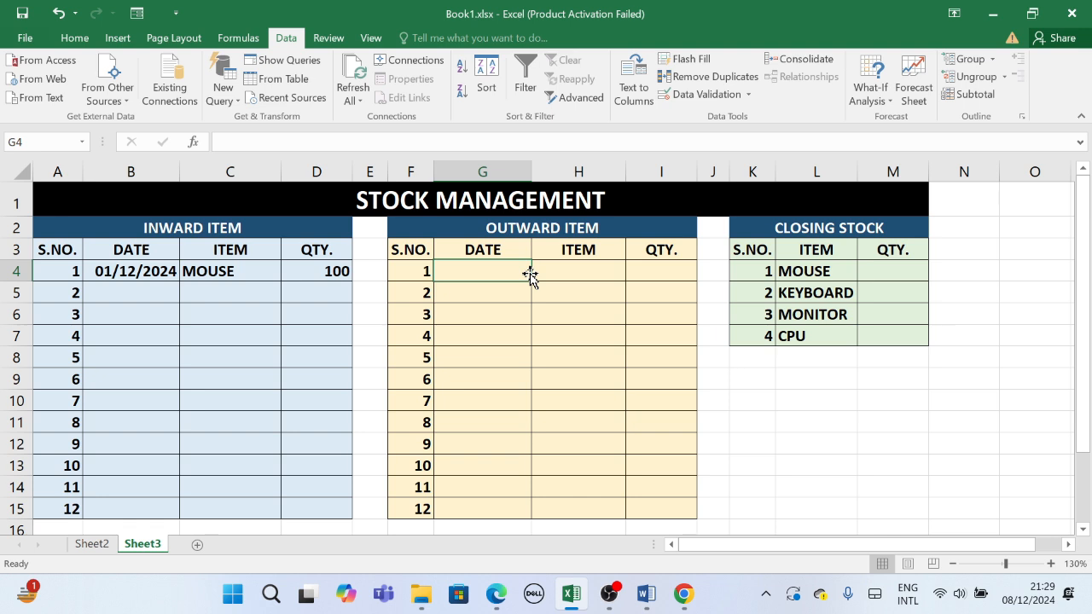
type("2-12-")
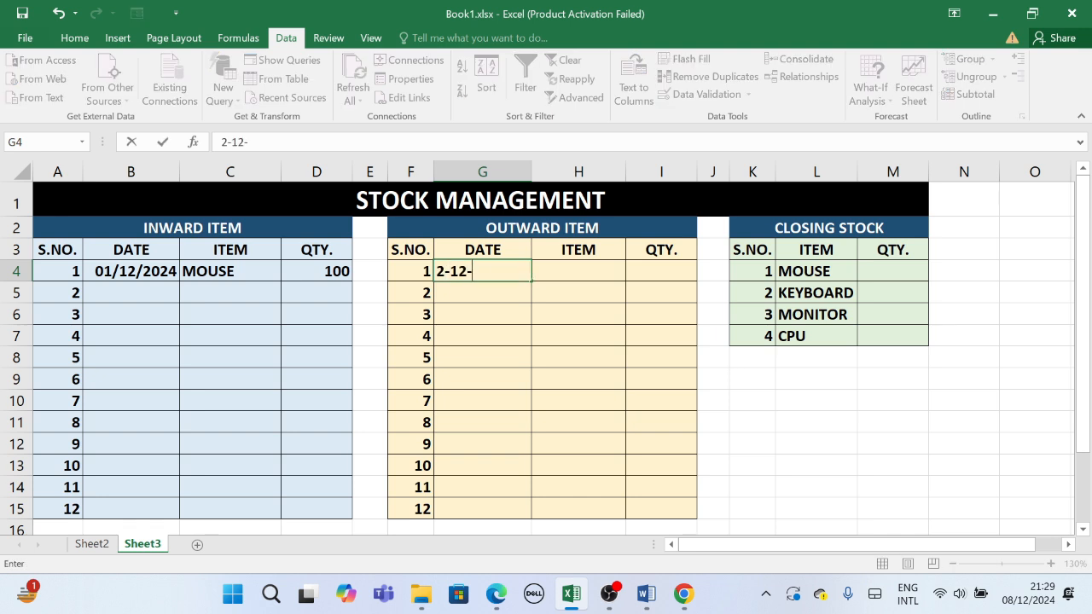
type("2024")
key("Return")
left_click(587, 270)
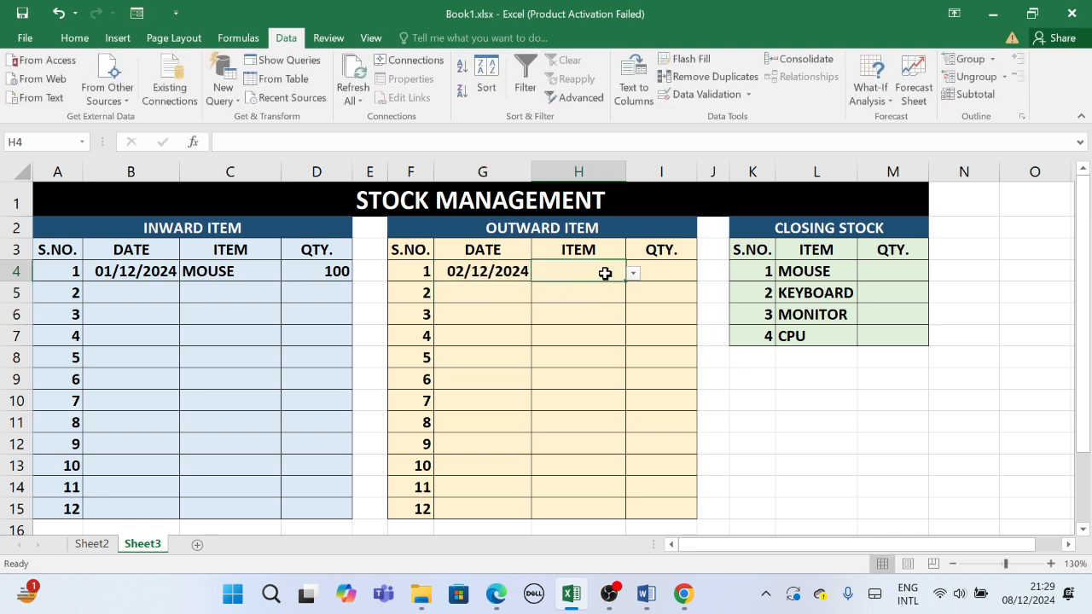
left_click(633, 273)
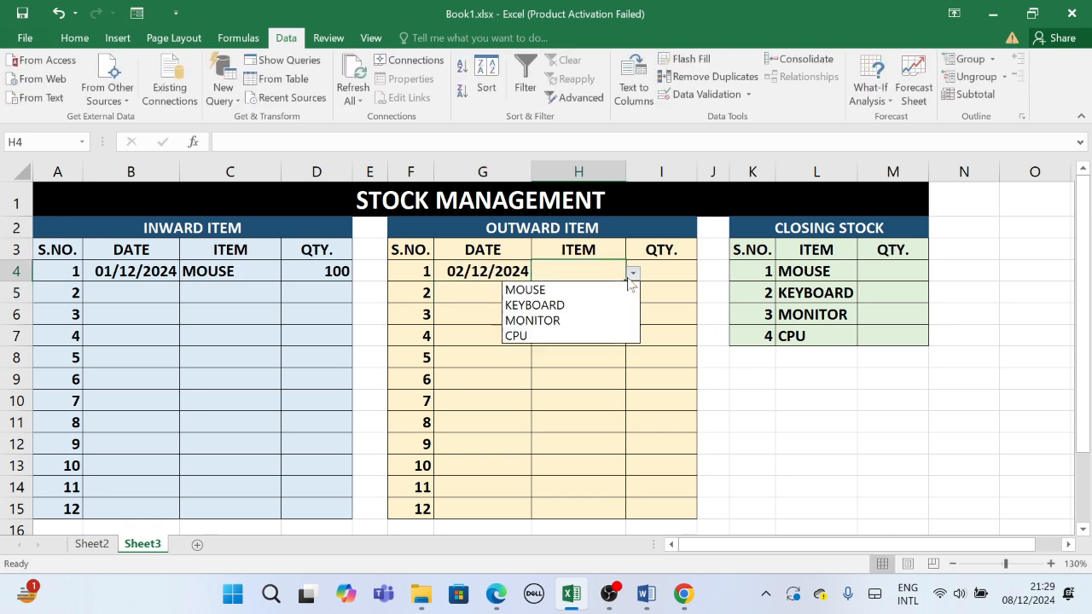
left_click(595, 291)
left_click(659, 278)
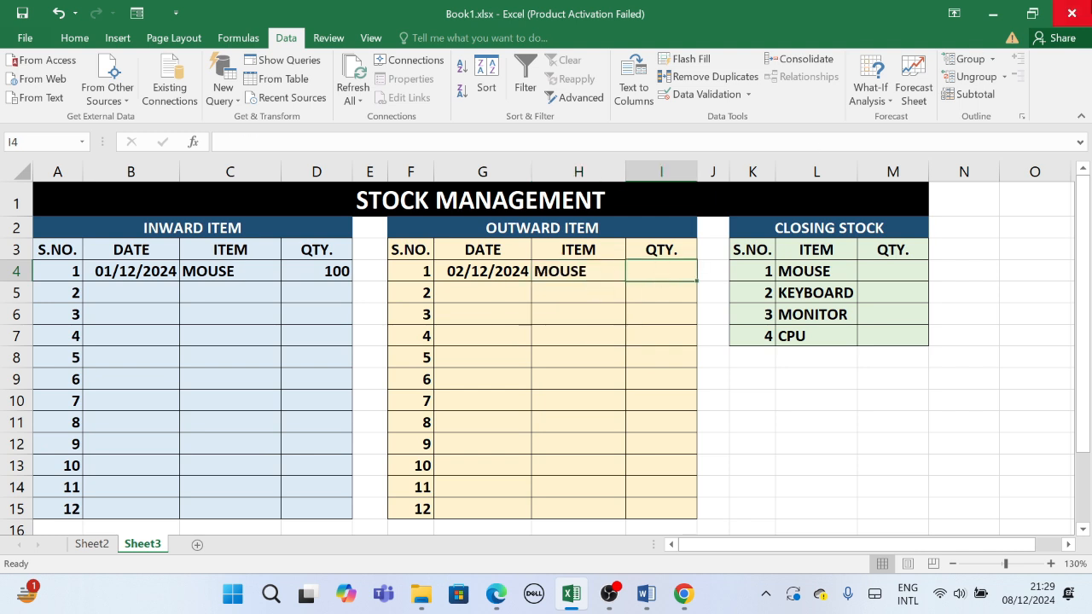
type("75")
key("Return")
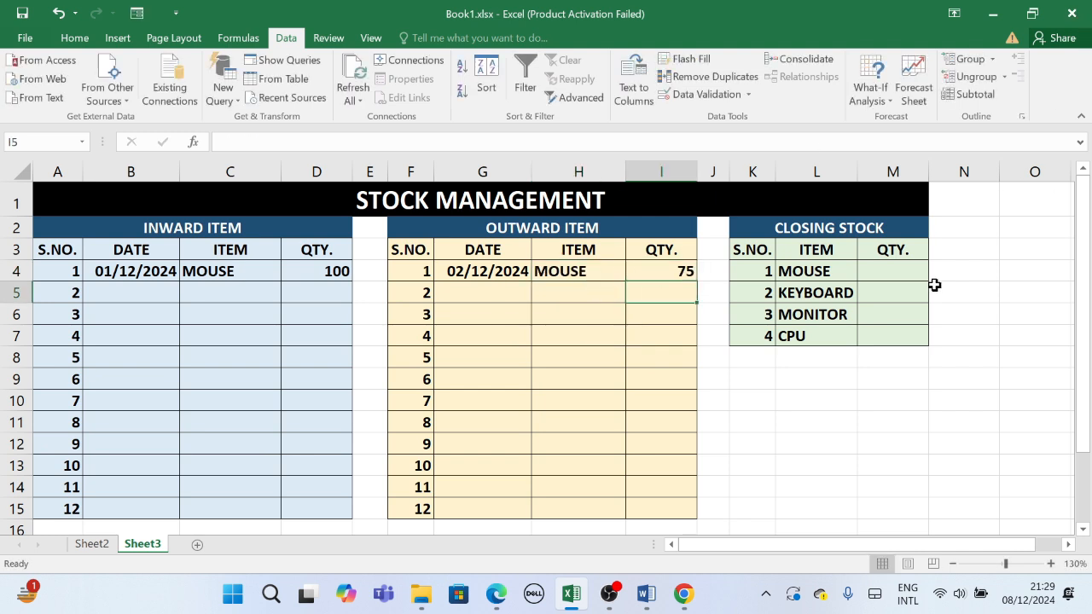
Step: Start the MOUSE closing quantity formula in M4 by summing its inward quantities with =SUMIF($C$4:$C$15,L4,$D$4:$D$15)
left_click(902, 271)
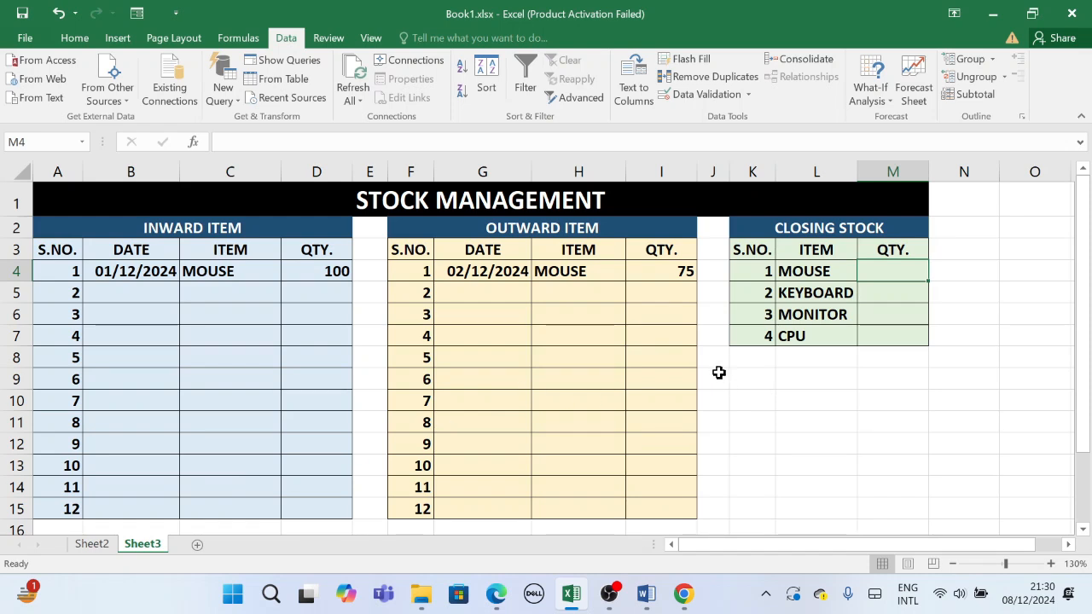
left_click_drag(893, 492, 899, 274)
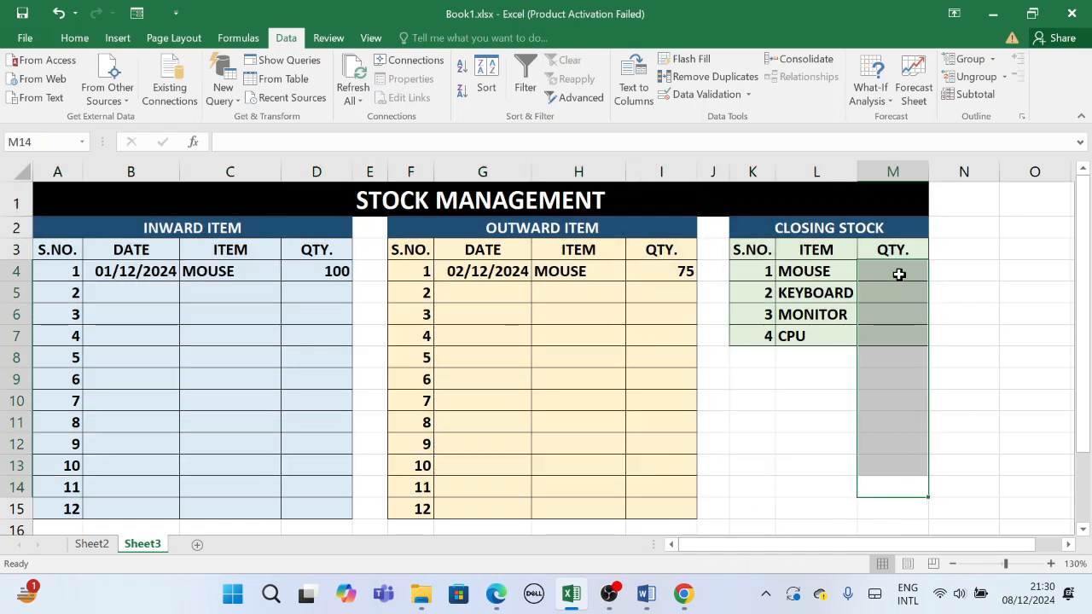
left_click(899, 274)
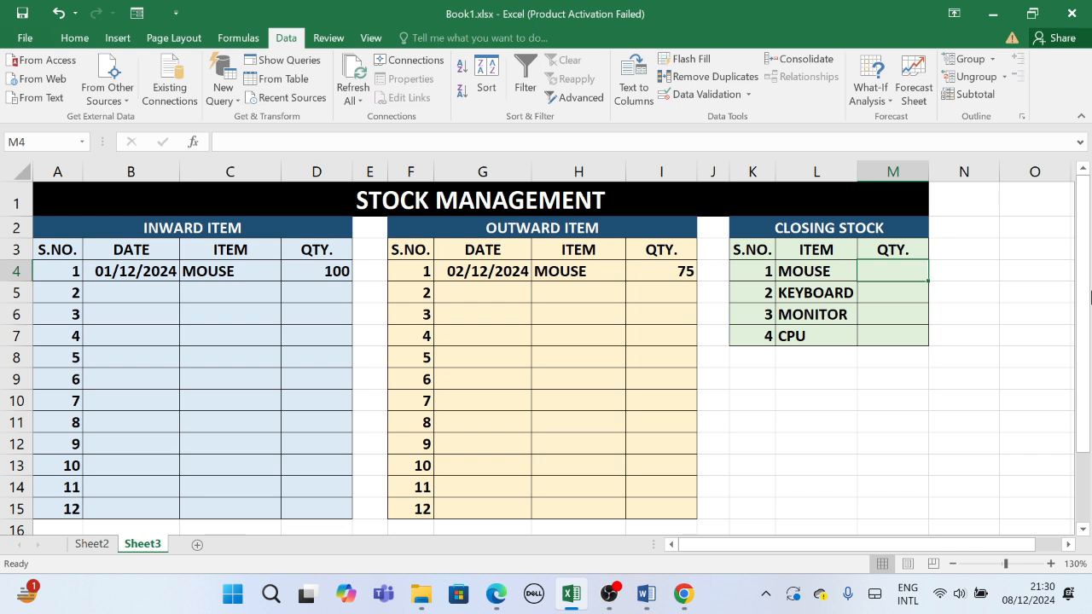
type("=SU")
type("MIF")
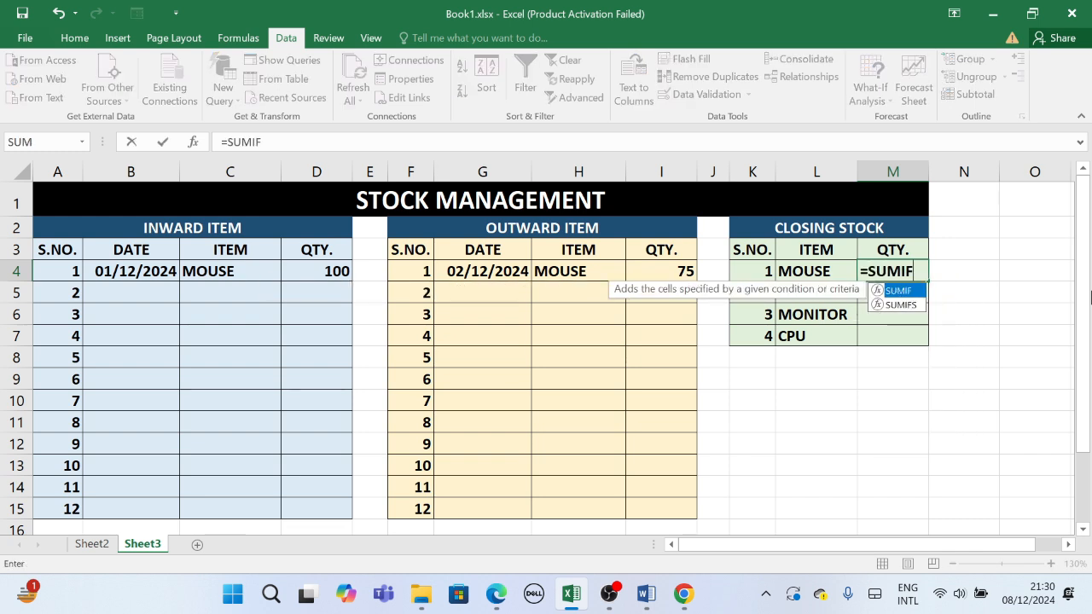
type("(")
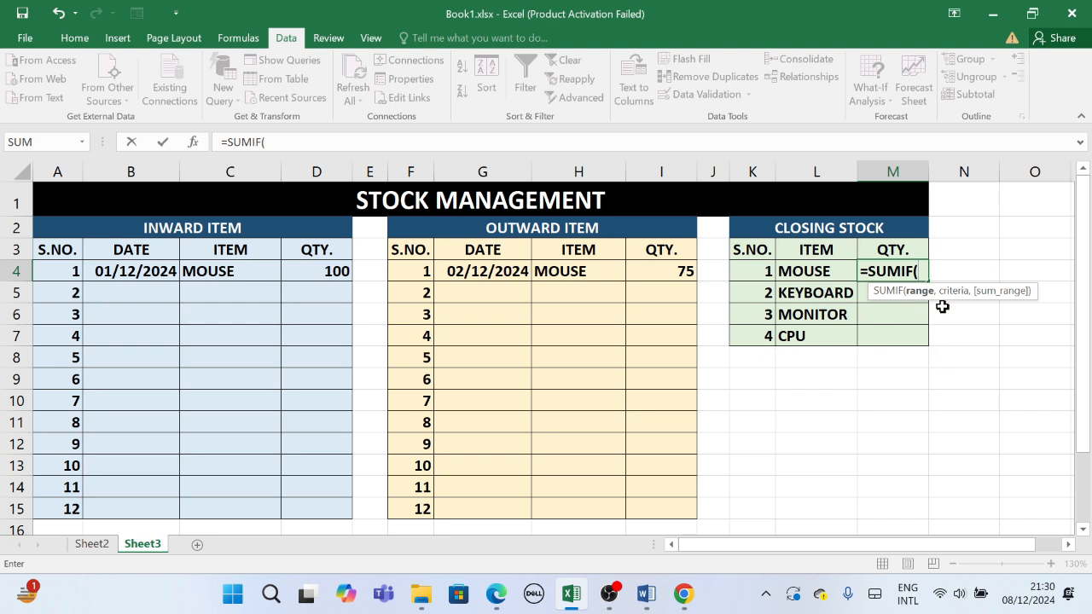
left_click_drag(232, 273, 244, 503)
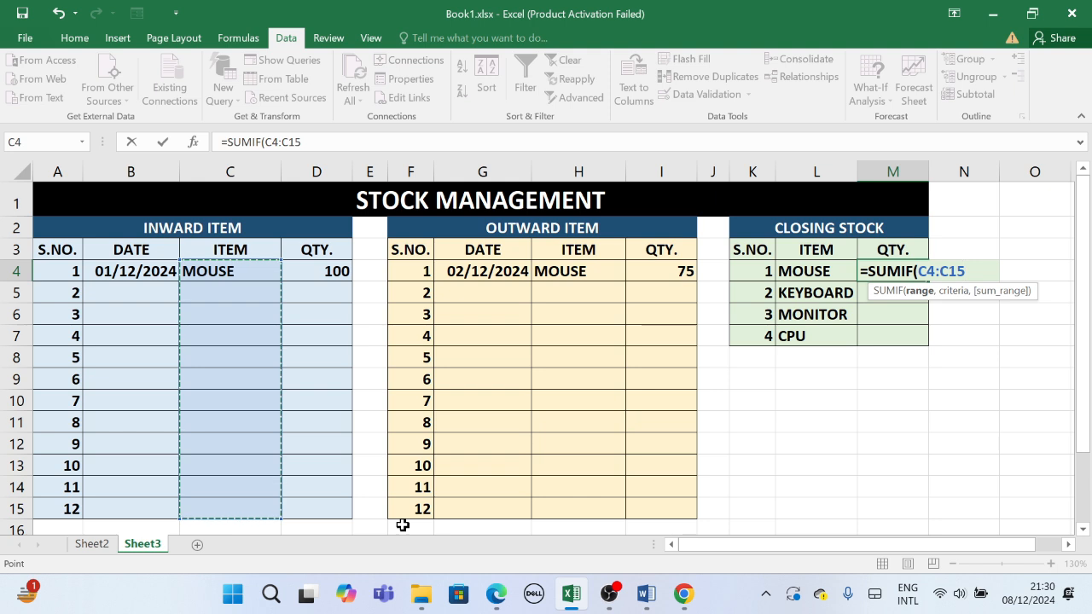
key("F4")
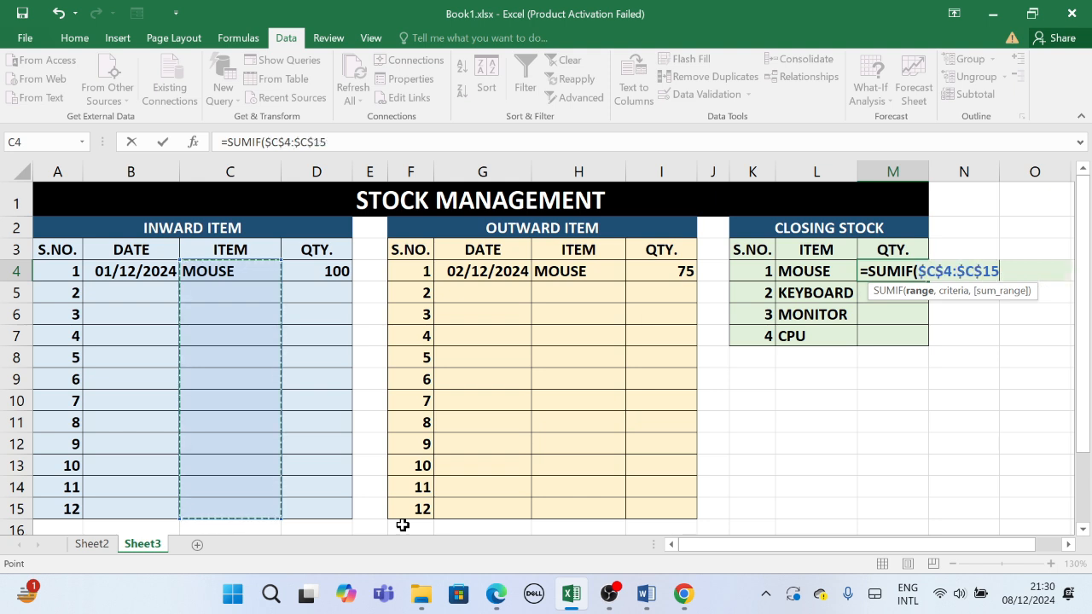
type(",")
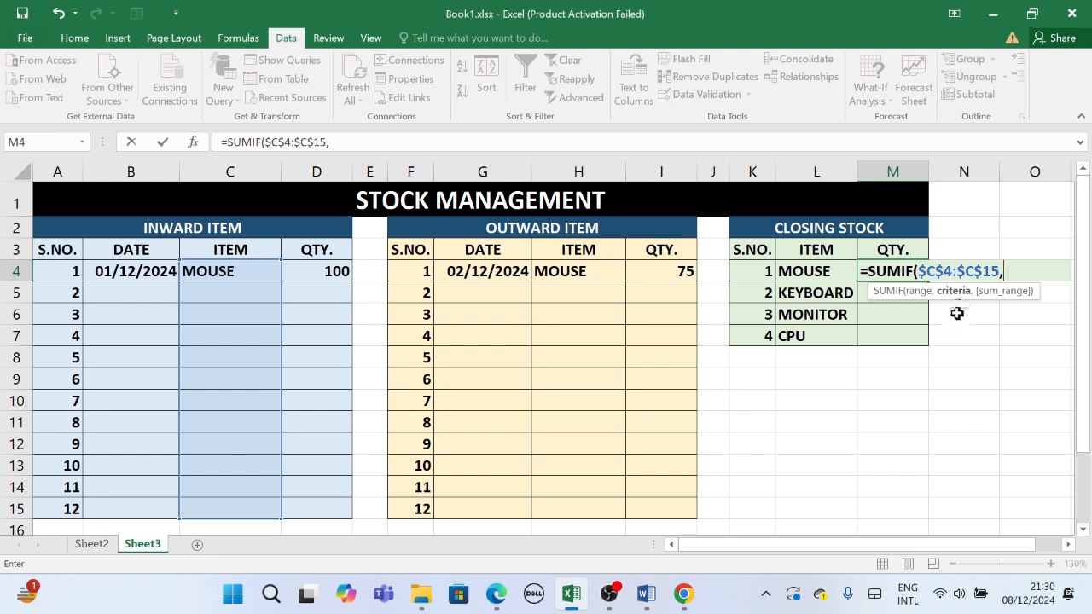
left_click(838, 270)
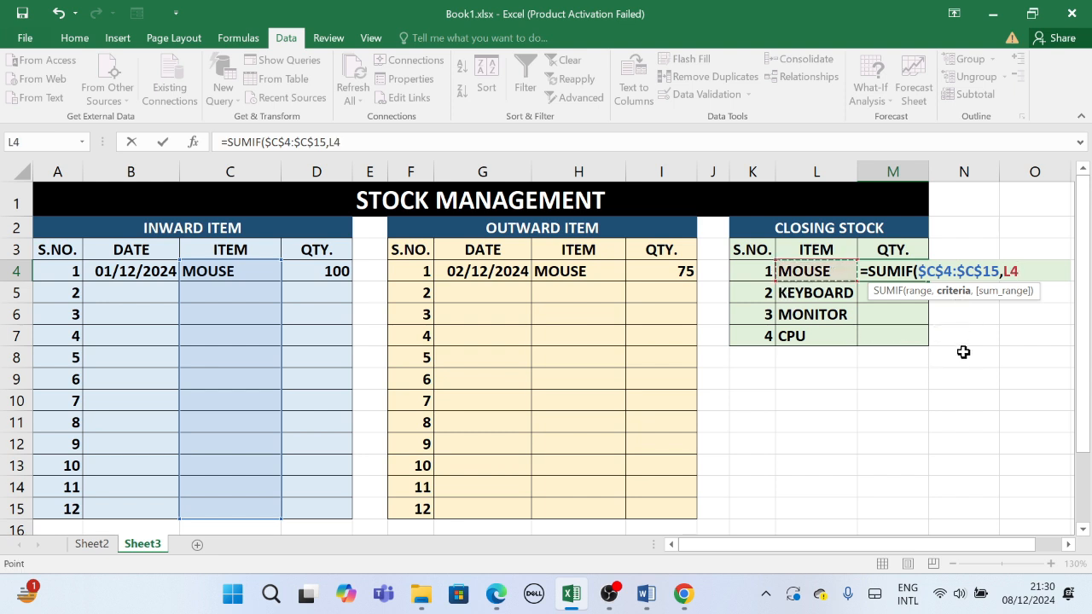
type(",")
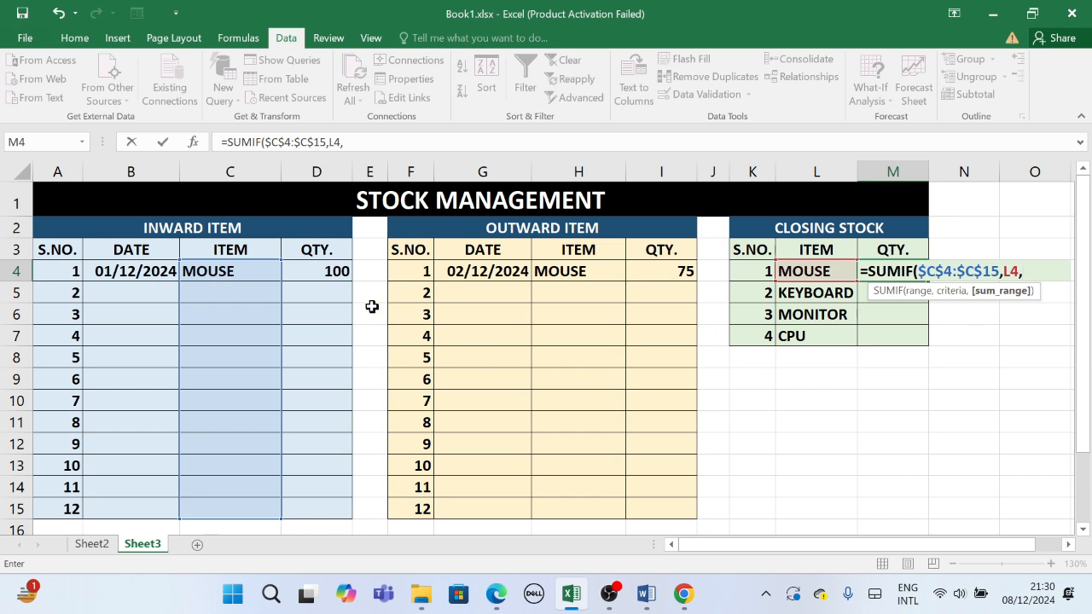
left_click(303, 273)
left_click_drag(304, 273, 315, 504)
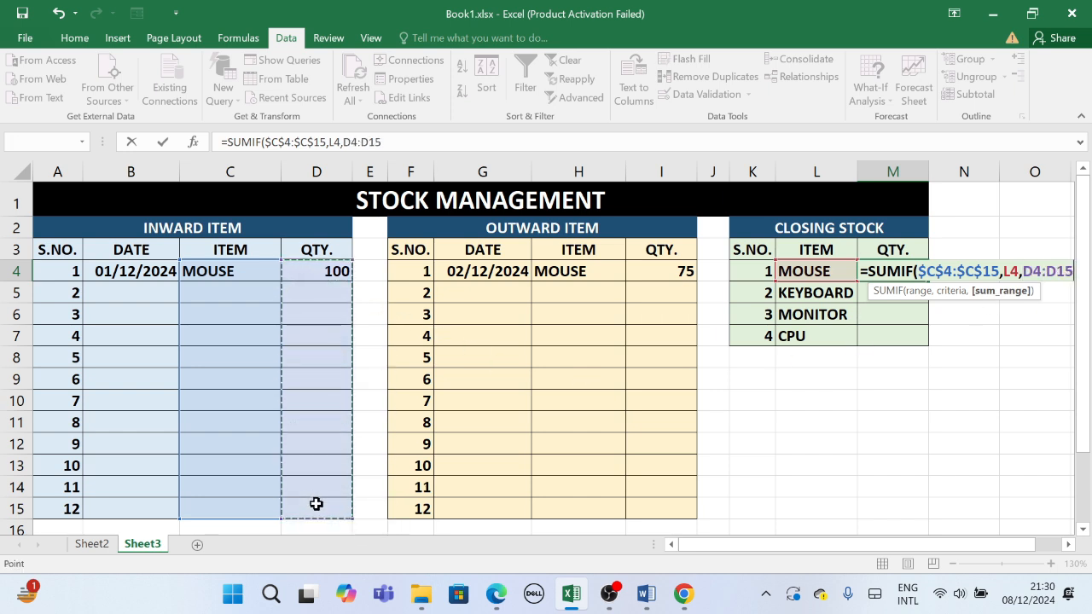
key("F4")
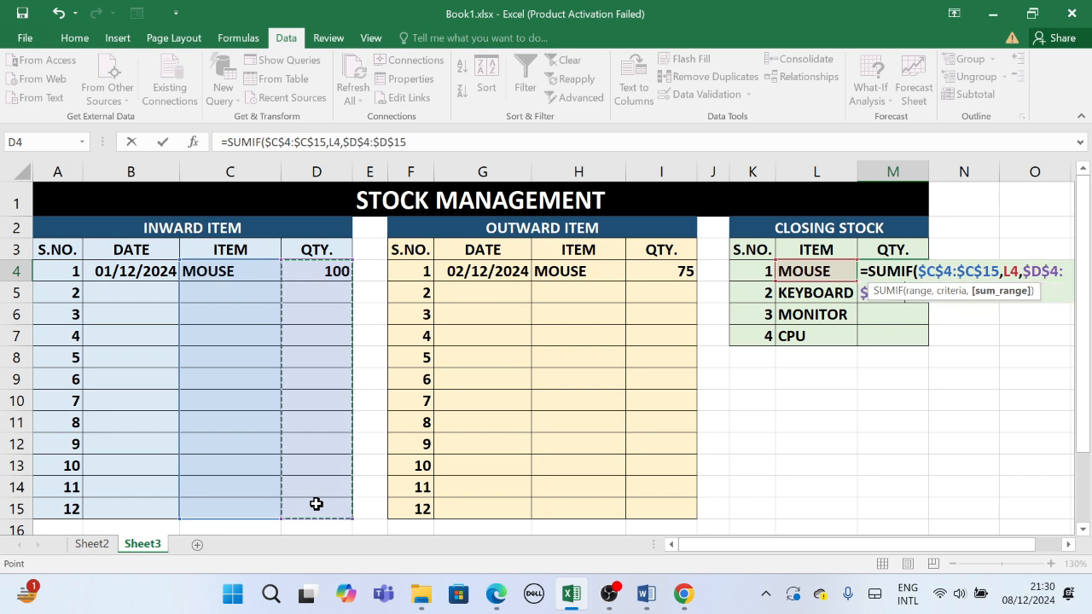
Step: Complete the M4 formula by subtracting the outward quantities with -SUMIF($H$4:$H$15,L4,$I$4:$I$15)
type(")-")
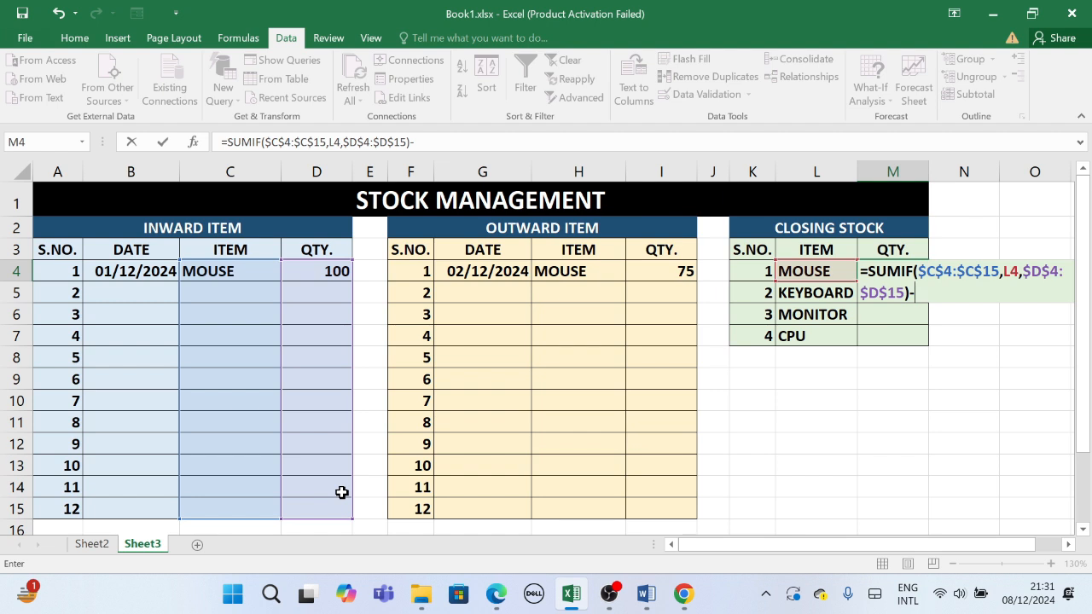
type("SUMIF(")
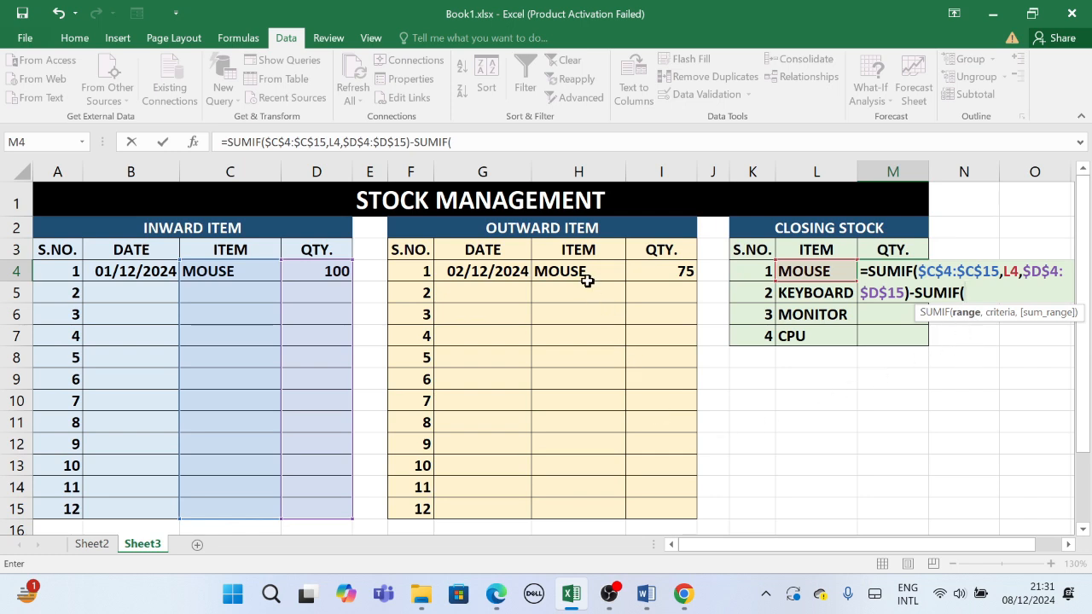
left_click_drag(602, 272, 605, 504)
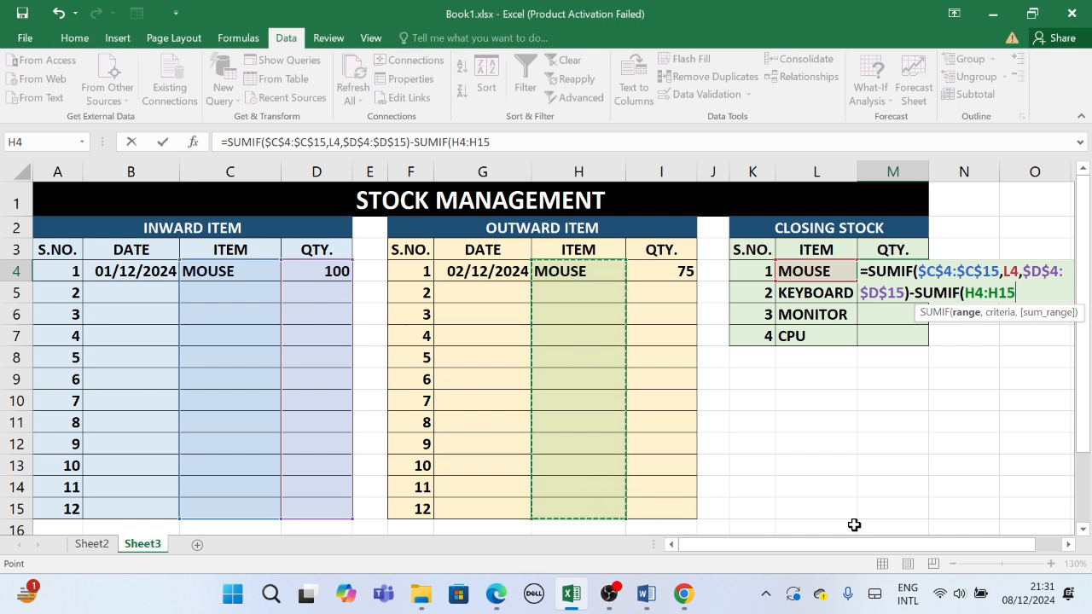
key("F4")
type(",")
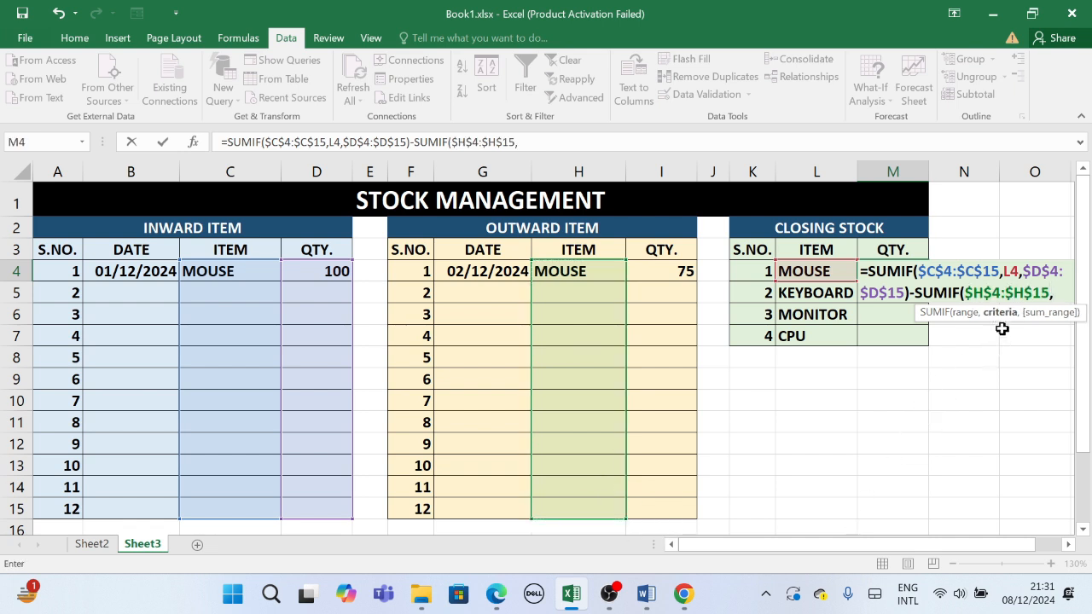
left_click(822, 273)
type(",")
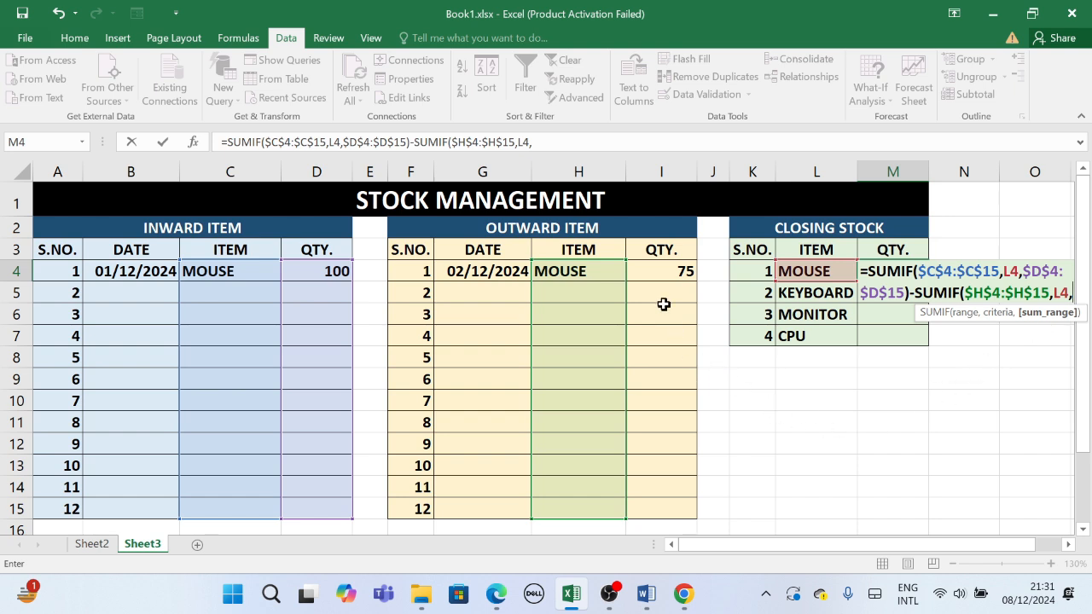
left_click_drag(655, 272, 670, 507)
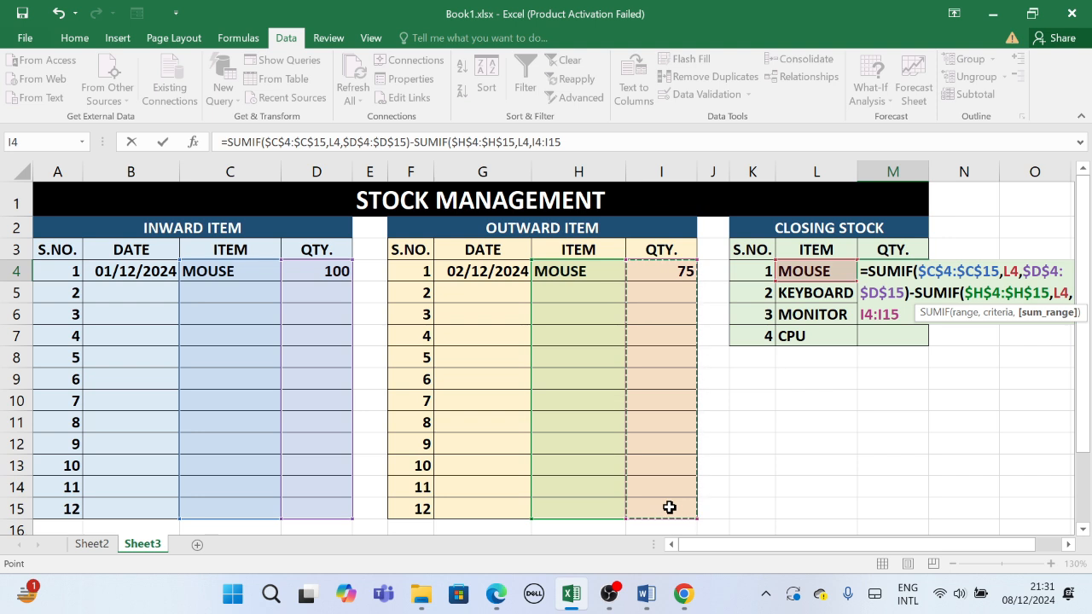
key("F4")
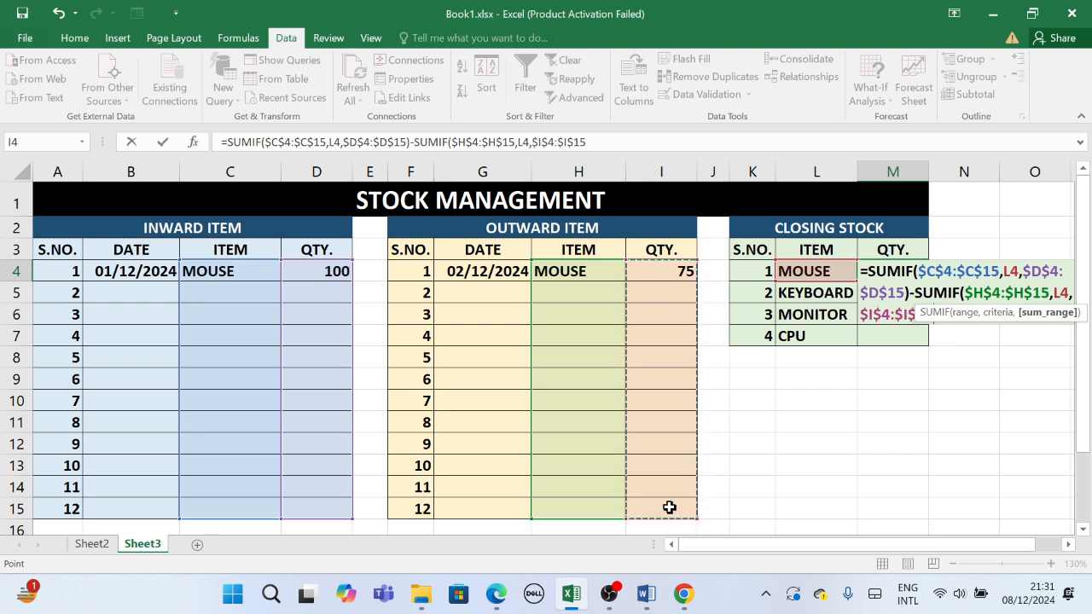
key("Return")
left_click(976, 269)
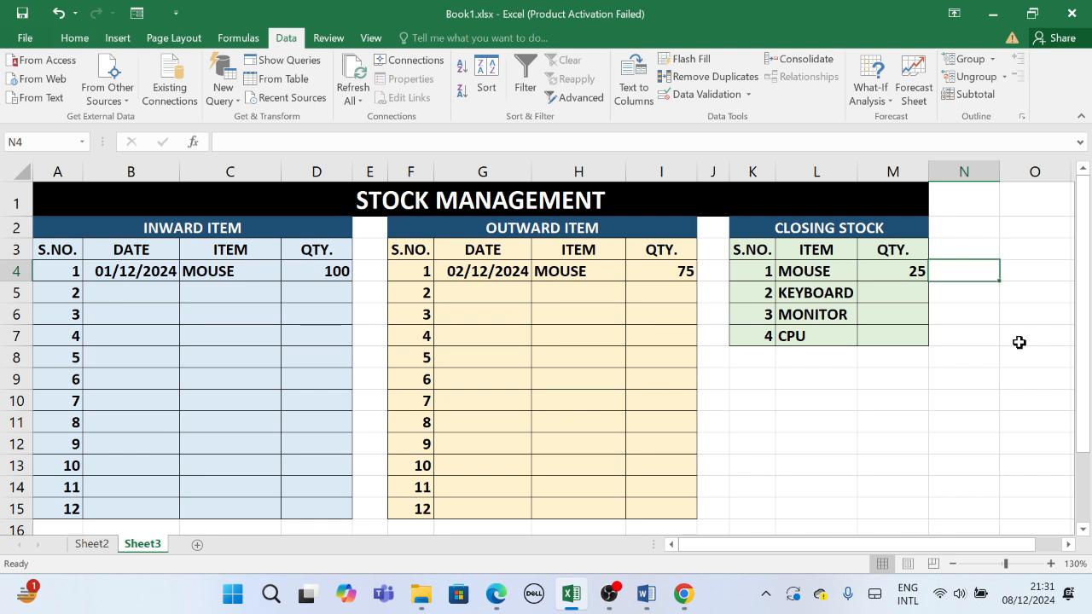
Step: Copy the closing quantity formula from M4 down to M7 and check the copy in M5
left_click(892, 270)
left_click_drag(930, 282, 921, 348)
left_click(882, 293)
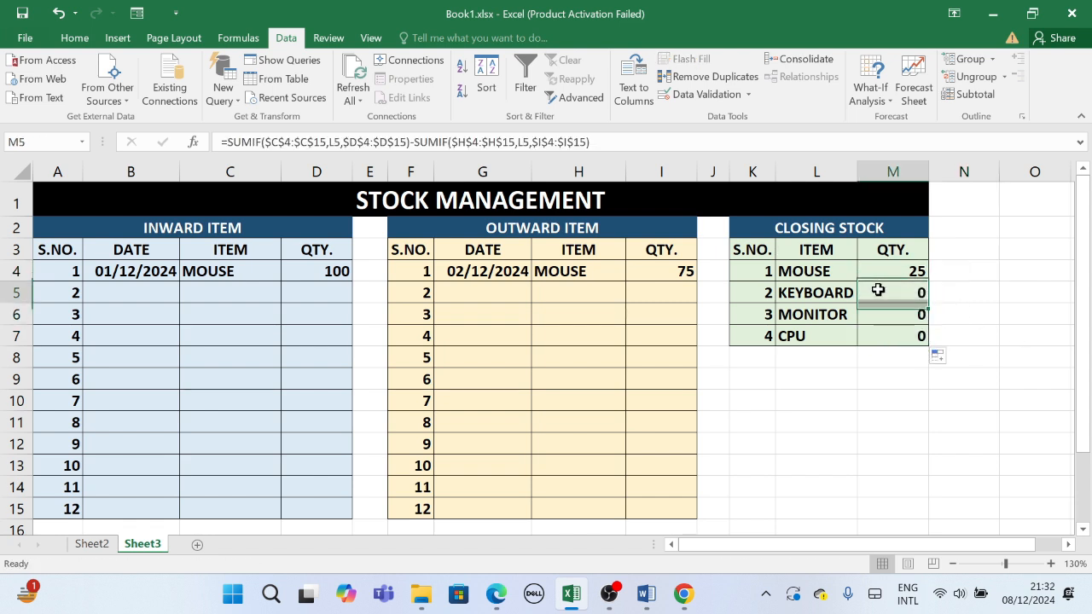
Step: Fill in the second inward row with the date 2-12-24, item KEYBOARD and quantity 100
left_click(123, 296)
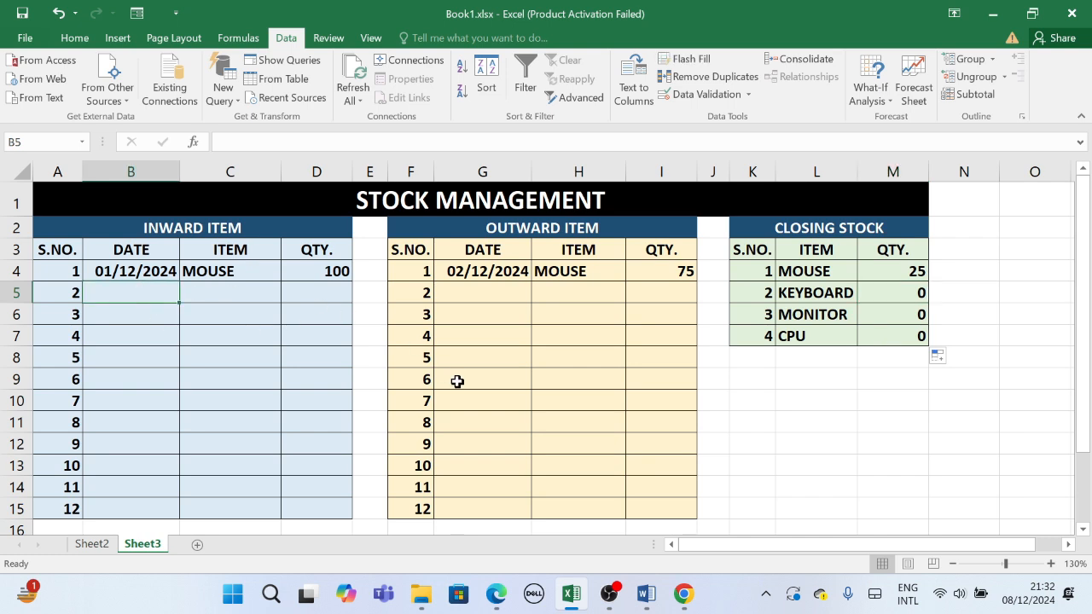
type("2-12-24")
key("Return")
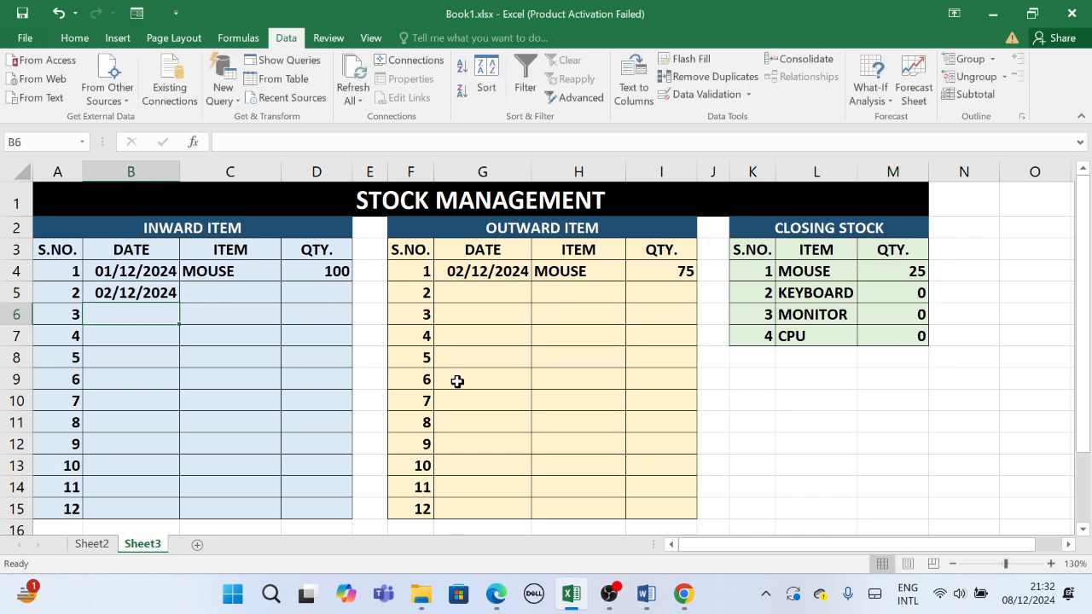
left_click(244, 290)
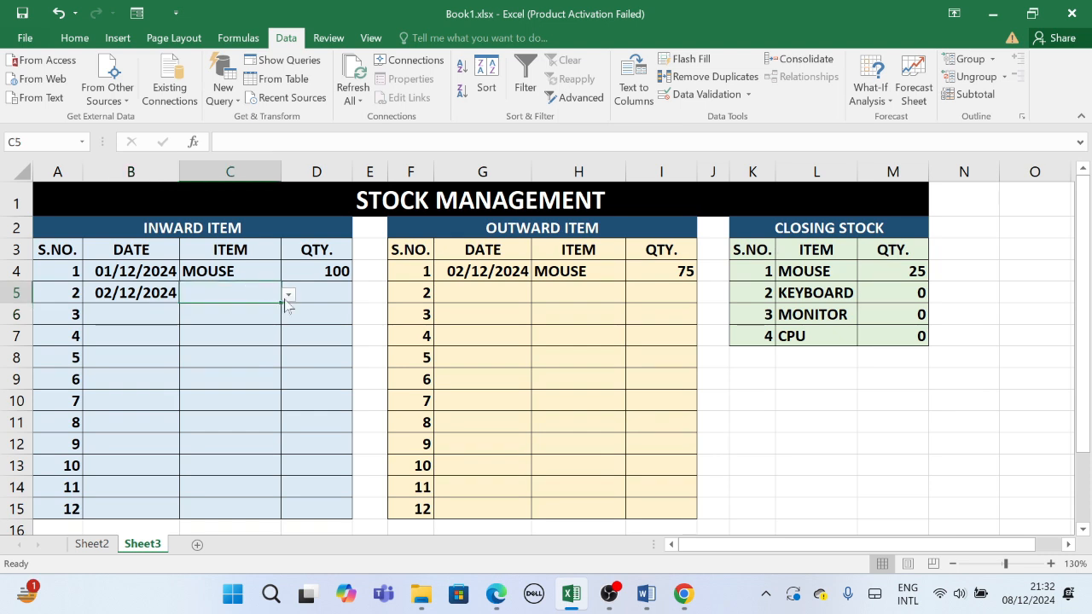
left_click(288, 295)
left_click(258, 324)
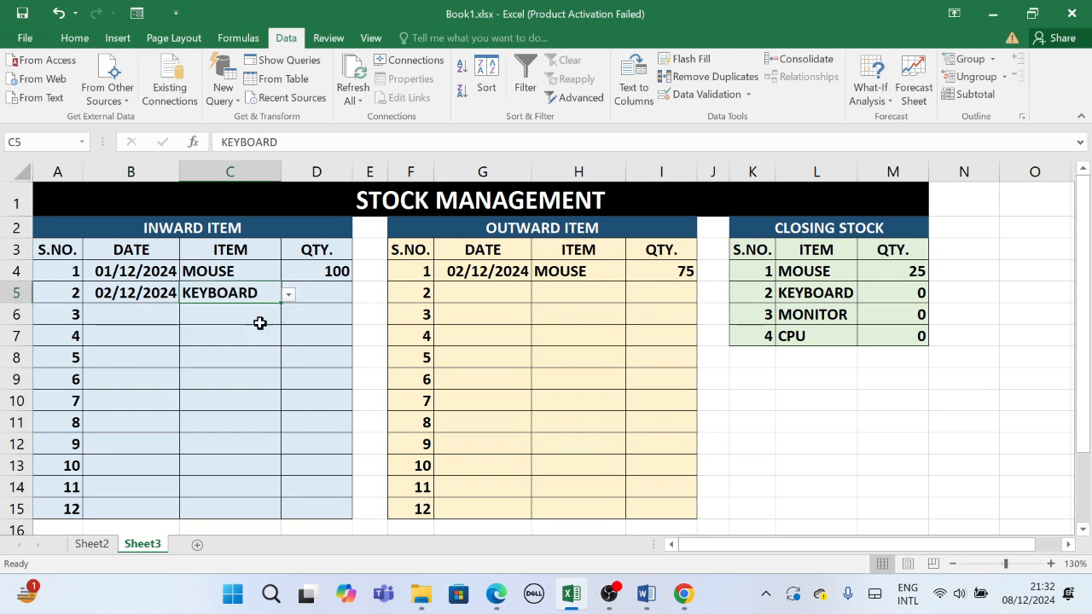
left_click(312, 299)
type("100")
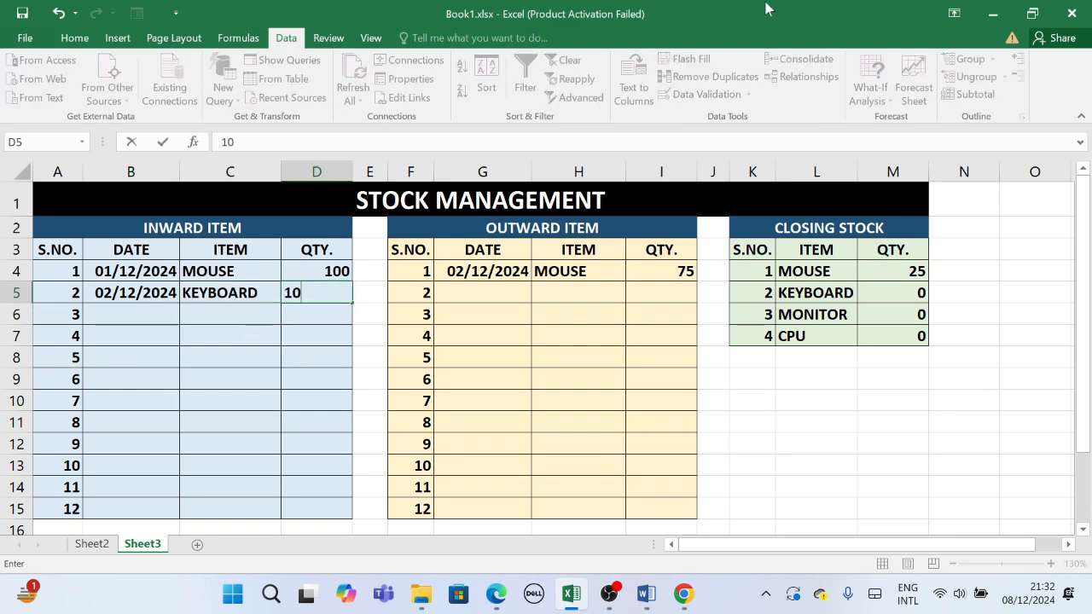
key("Return")
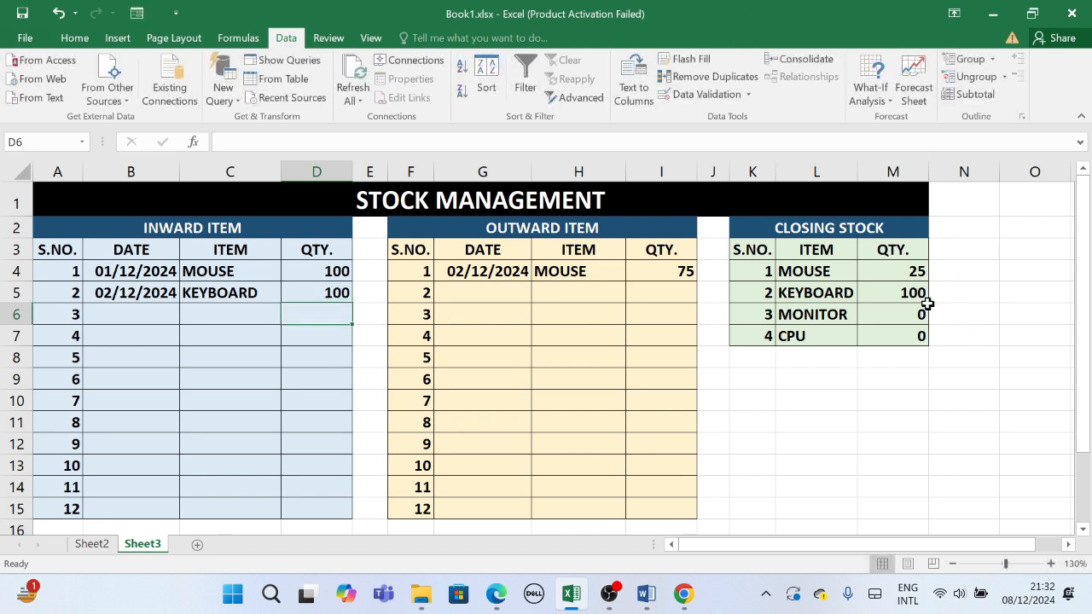
Step: Fill in the second outward row with the date 5-12-24, item KEYBOARD and quantity 25
left_click(472, 292)
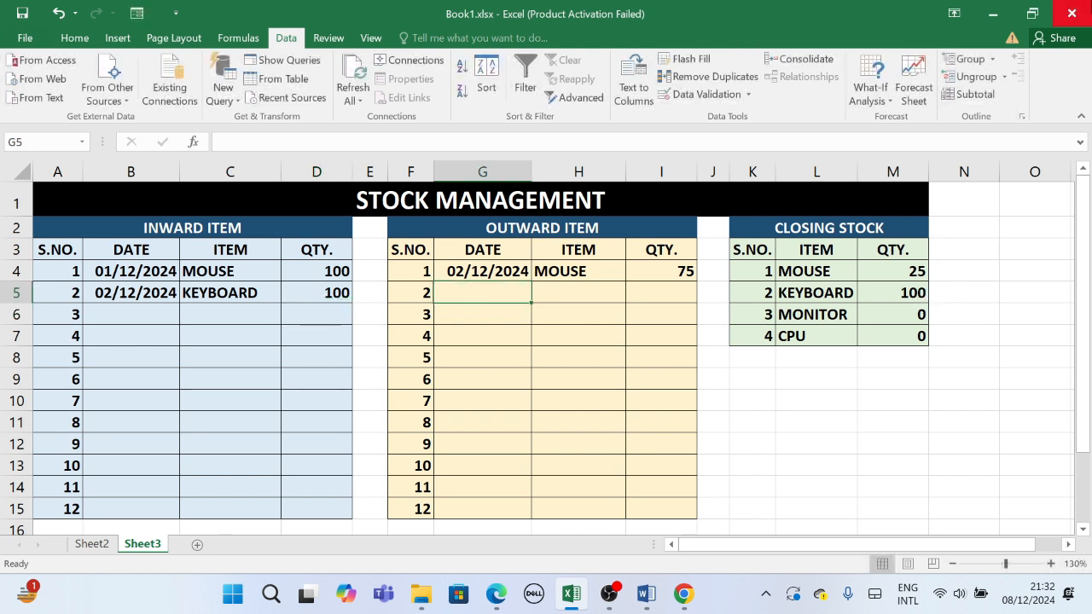
type("5-12-24")
key("Return")
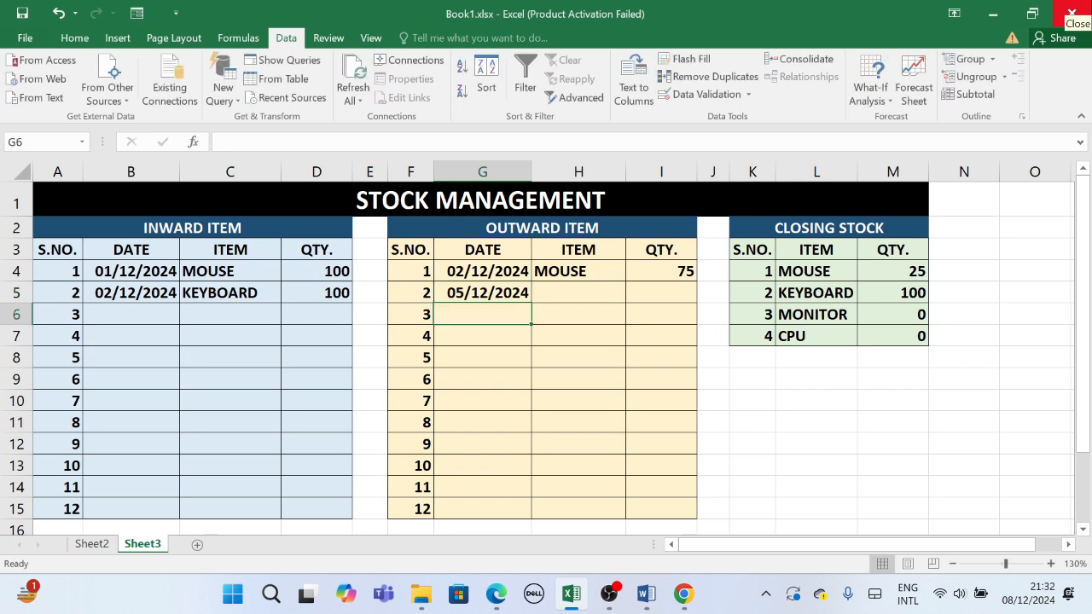
left_click(600, 297)
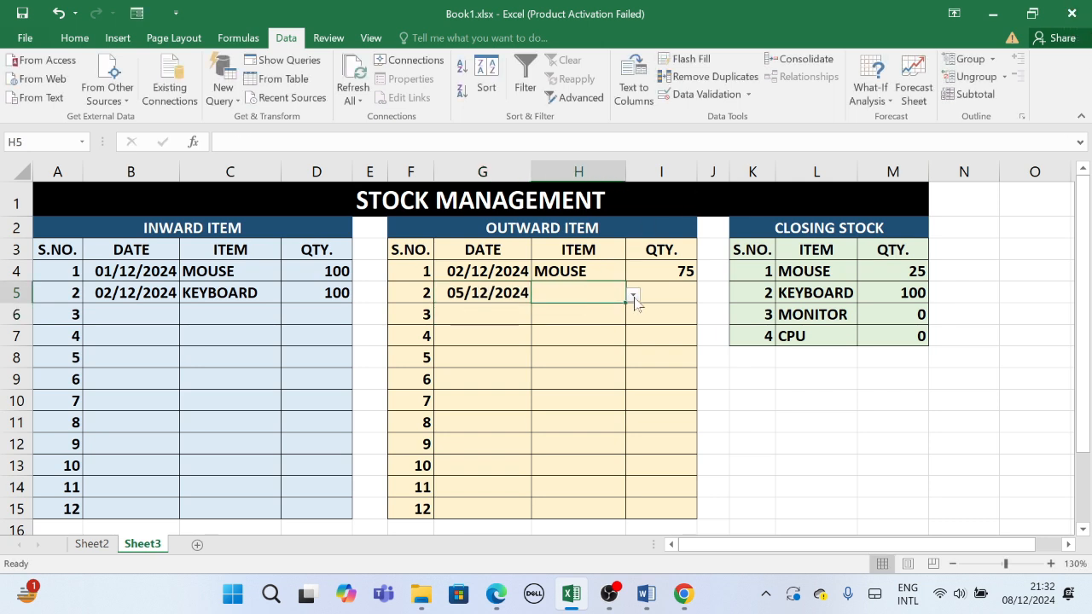
left_click(633, 295)
left_click(554, 330)
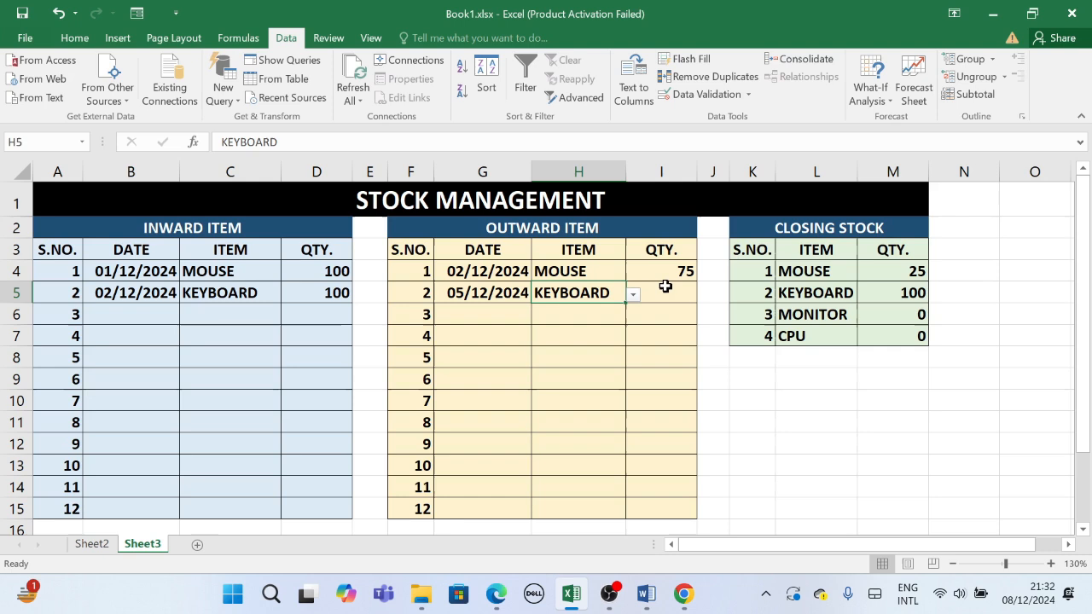
left_click(684, 290)
type("25")
key("Return")
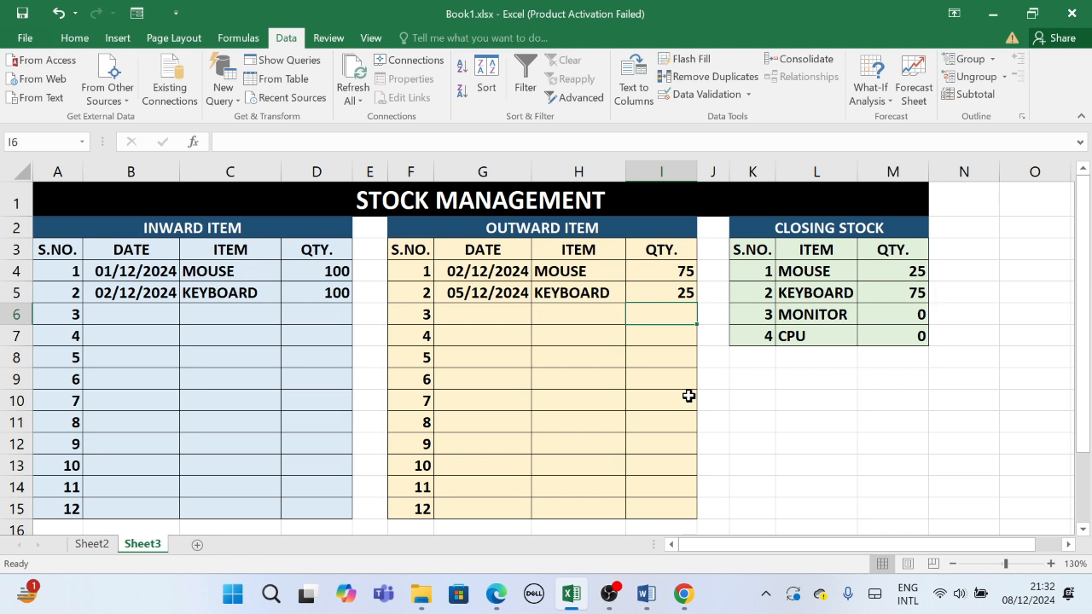
left_click(355, 353)
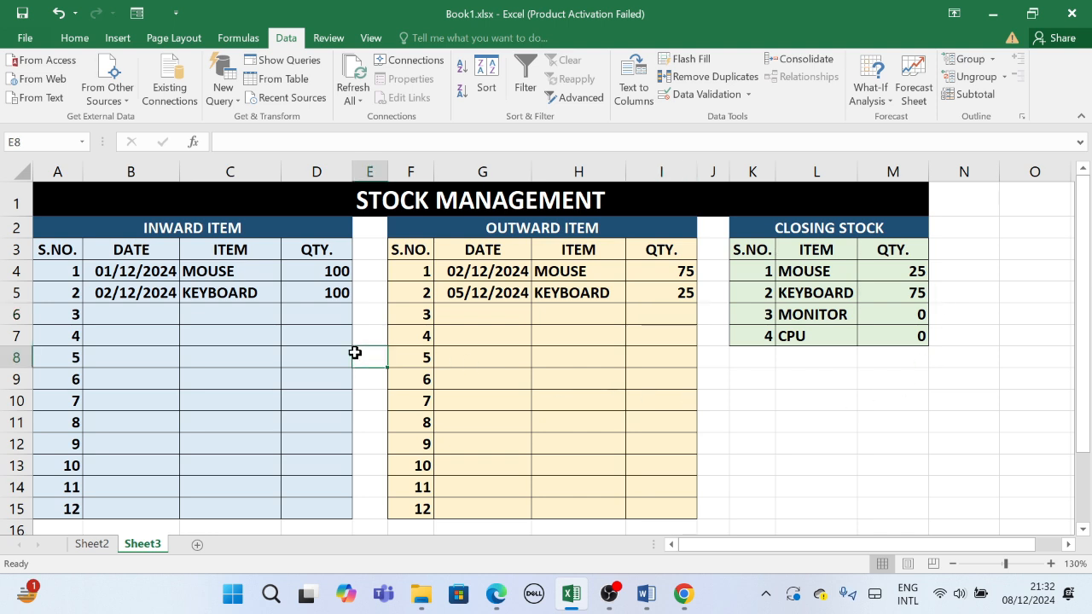